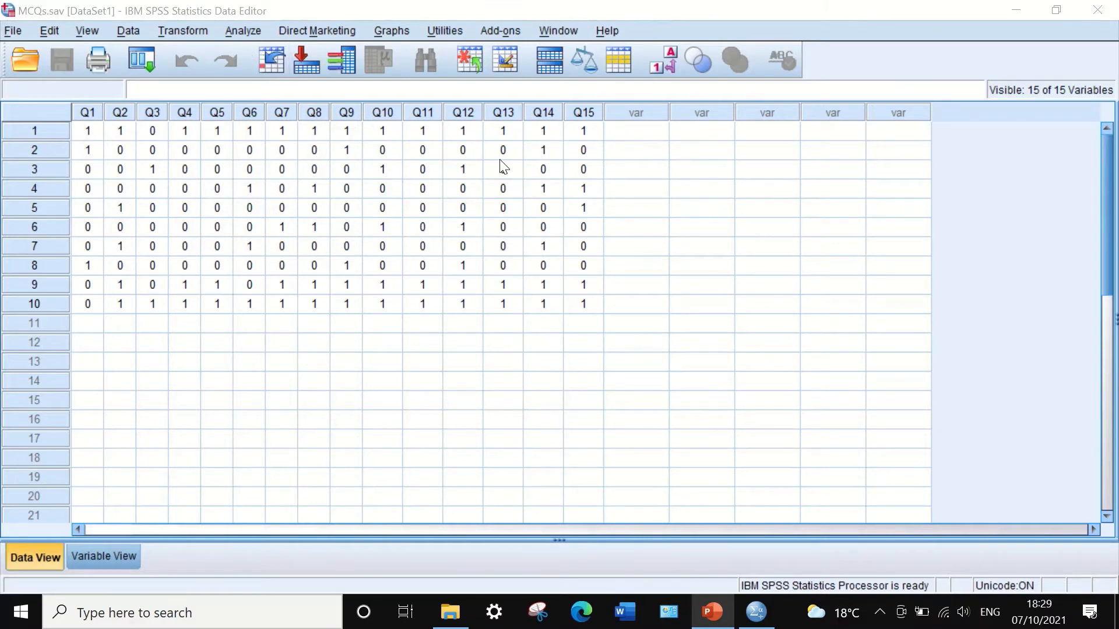
Open Compute Variable and name the target variable Totalscore.
left_click(180, 31)
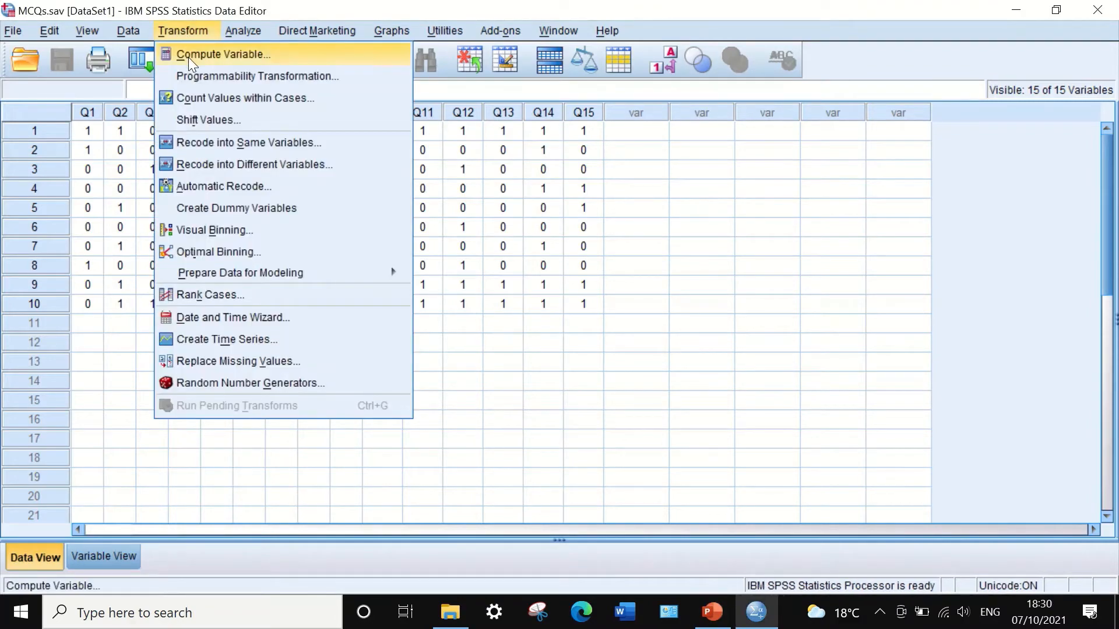
left_click(188, 57)
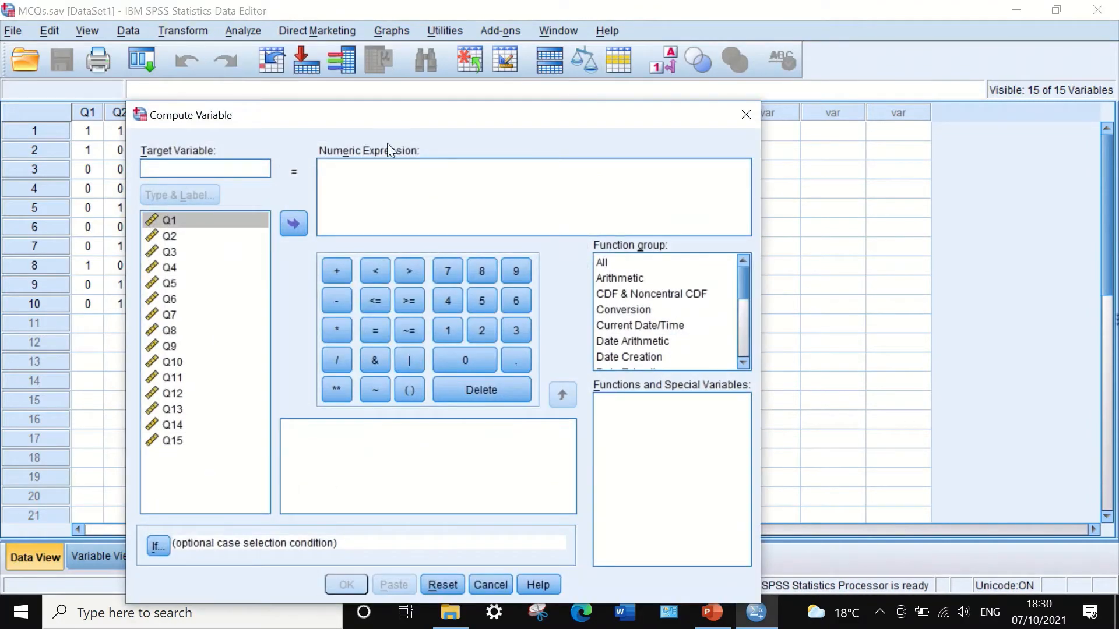
left_click_drag(378, 114, 582, 79)
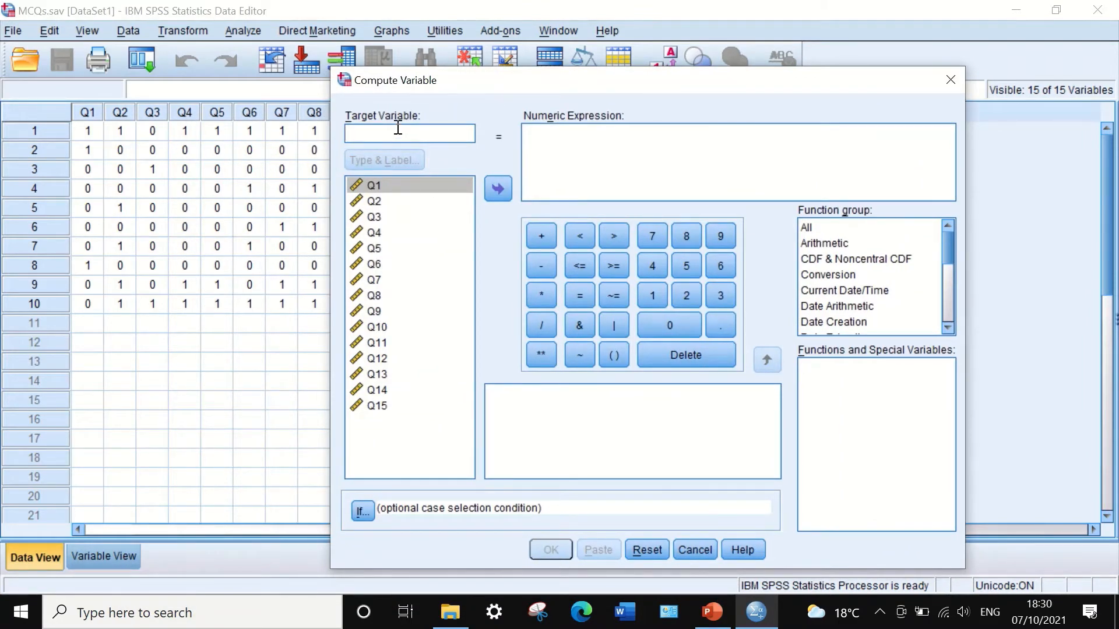
type("Totalsxore")
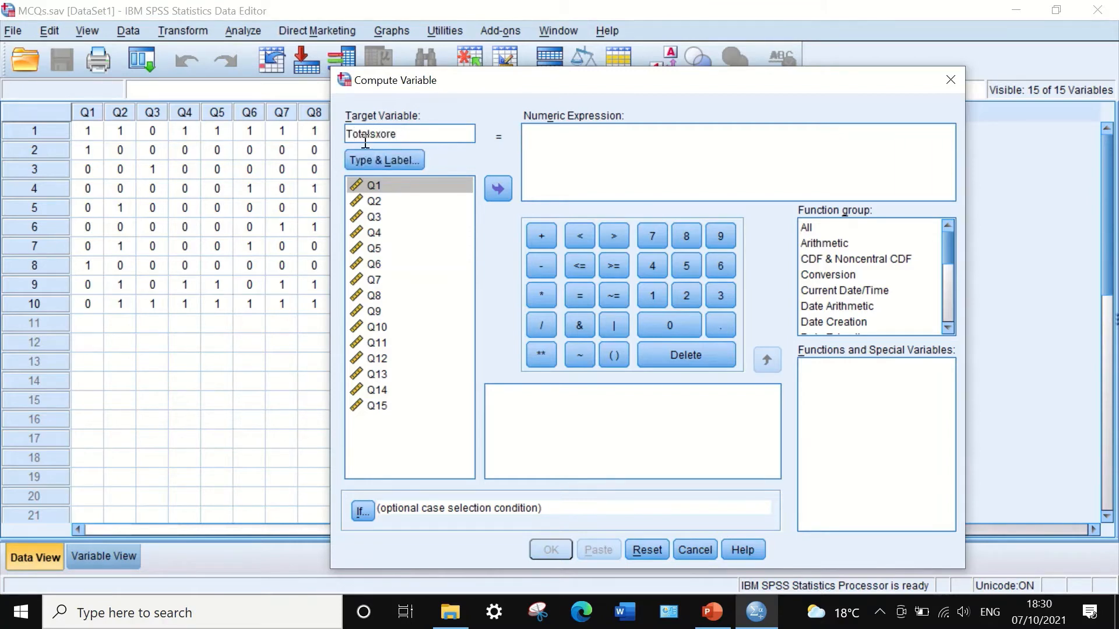
left_click(383, 134)
key("BackSpace")
type("c")
left_click(558, 144)
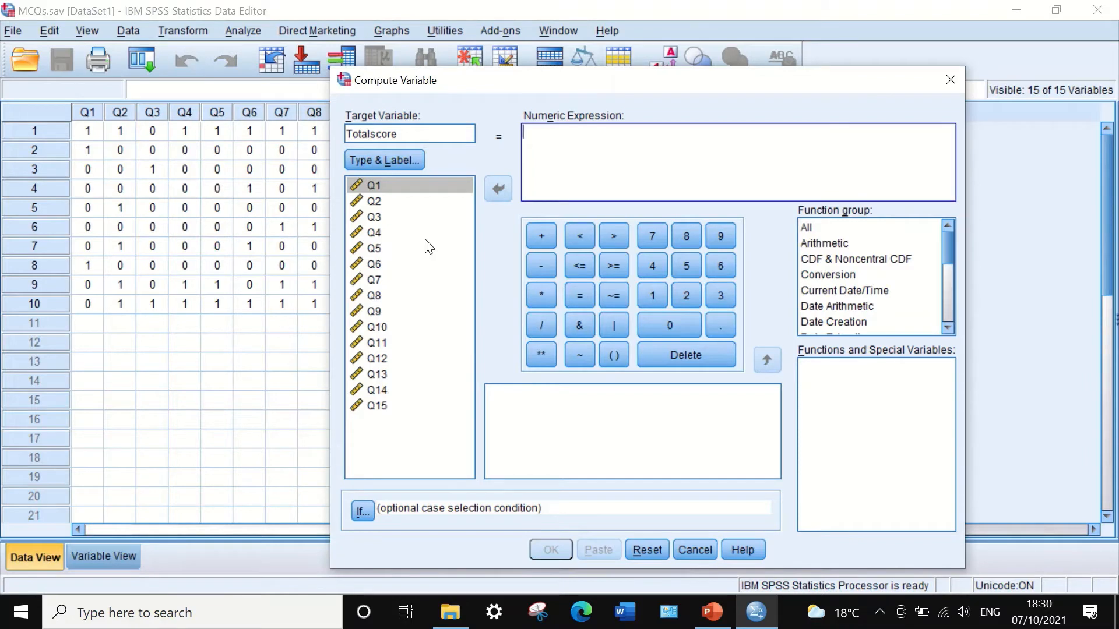
Build the numeric expression by adding Q1 through Q8 joined with plus signs.
left_click(398, 186)
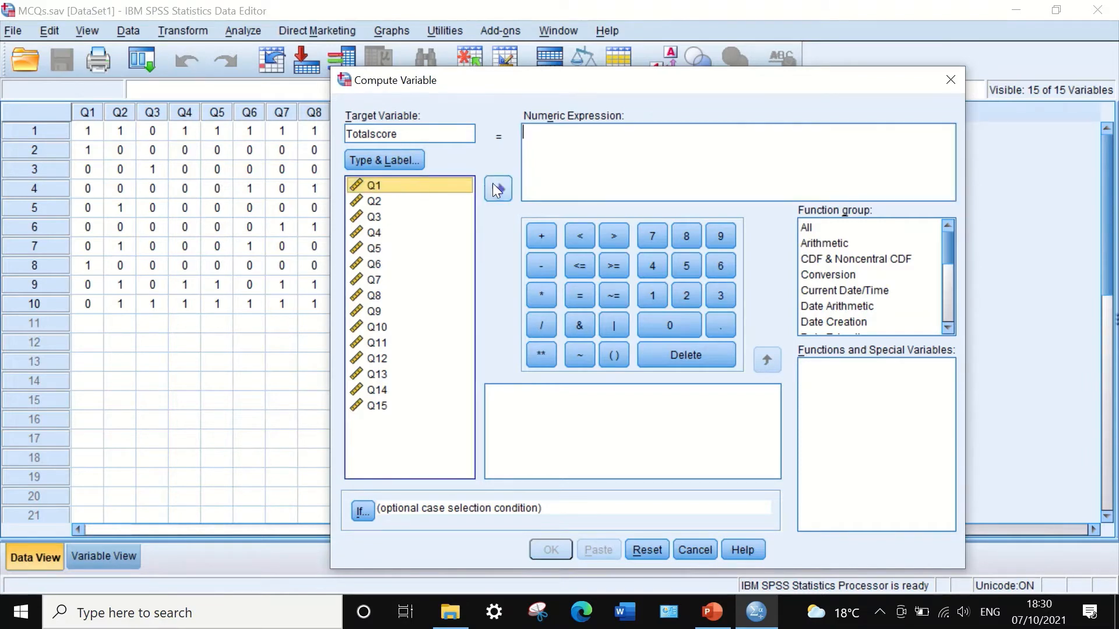
left_click(496, 186)
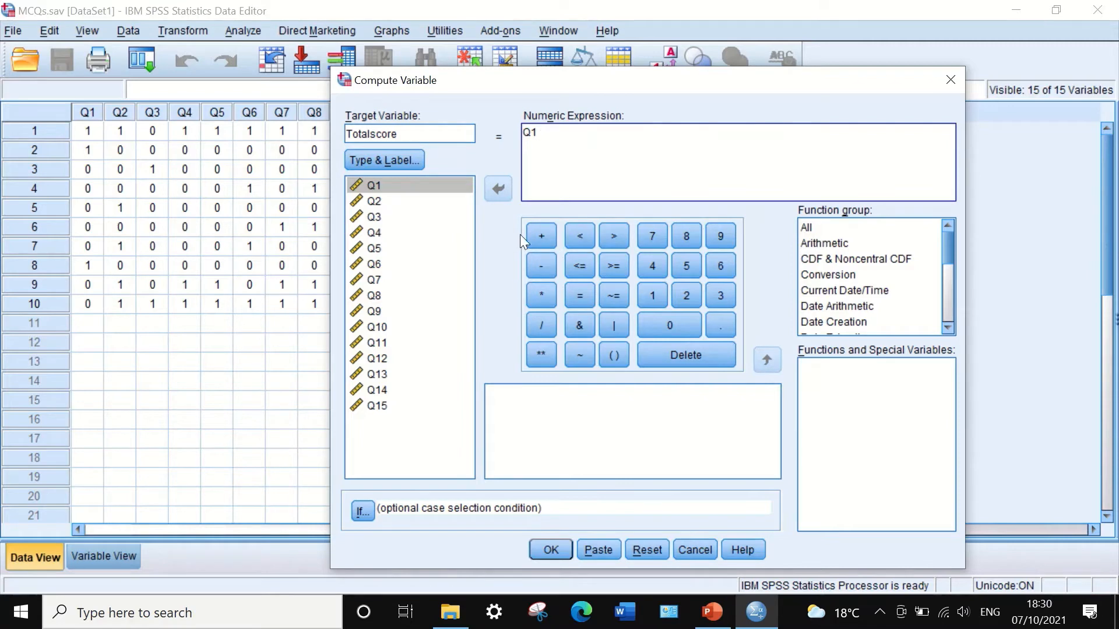
left_click(538, 234)
left_click(369, 199)
left_click(496, 188)
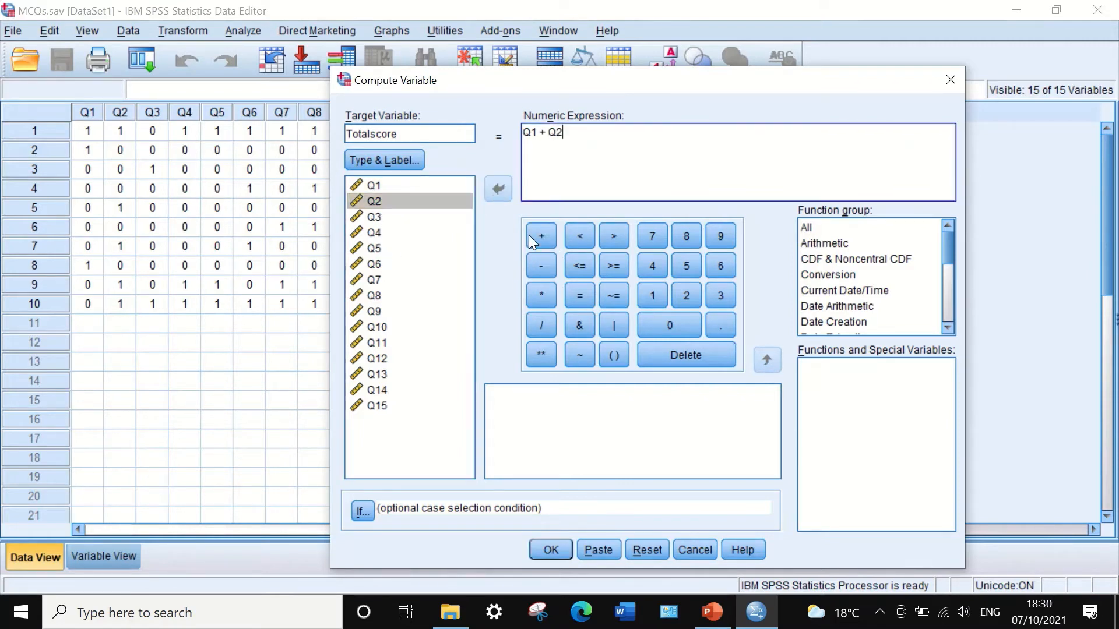
left_click(539, 235)
left_click(374, 216)
left_click(494, 189)
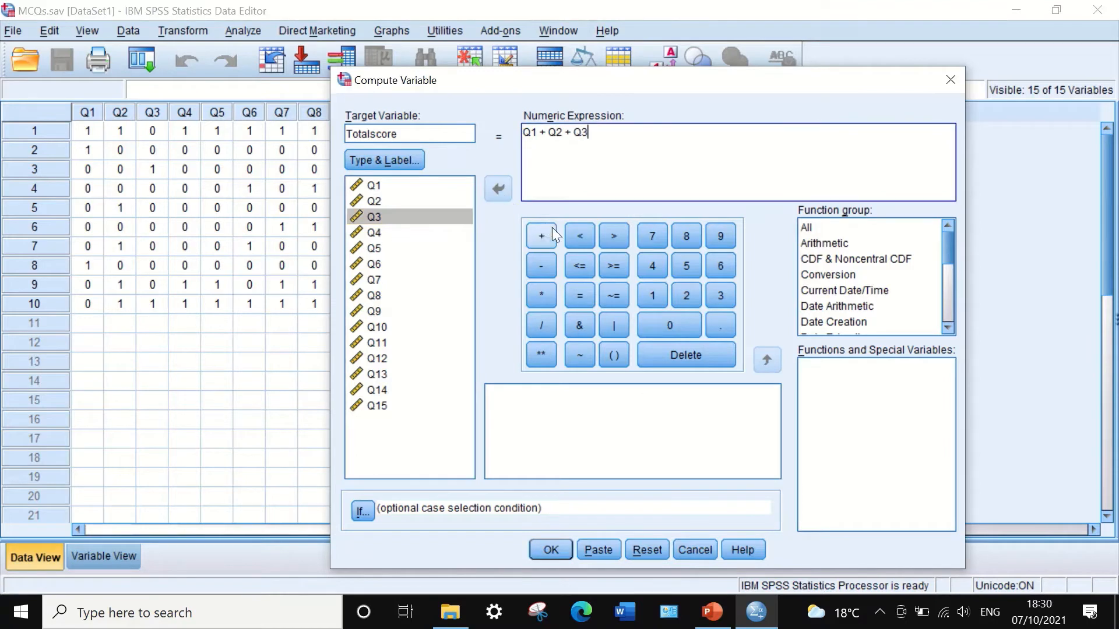
left_click(374, 231)
left_click(495, 188)
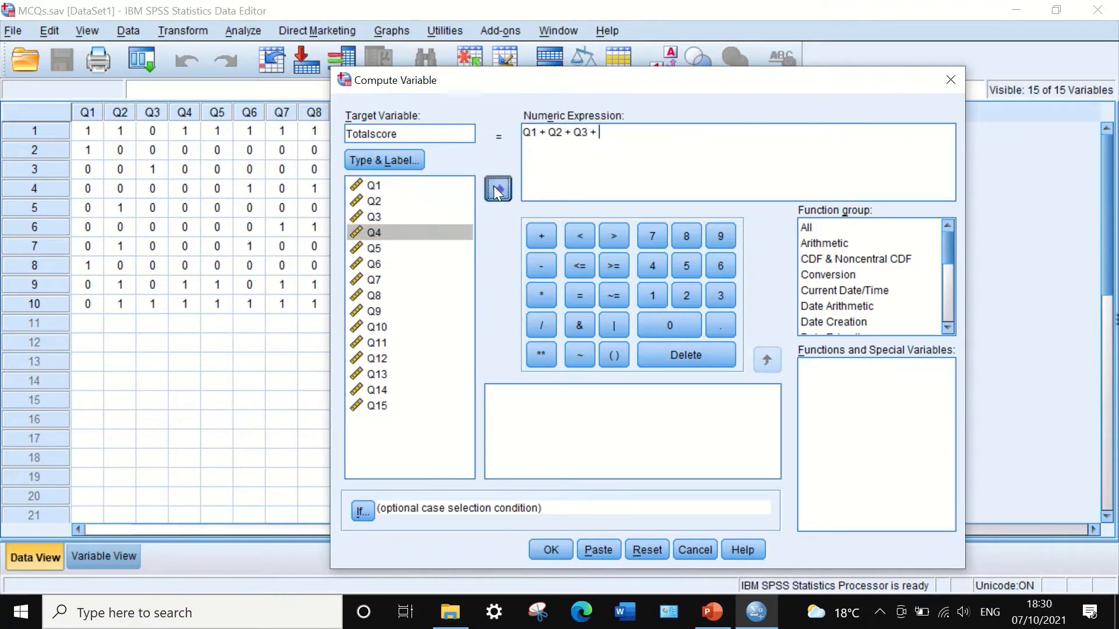
left_click(542, 235)
left_click(372, 248)
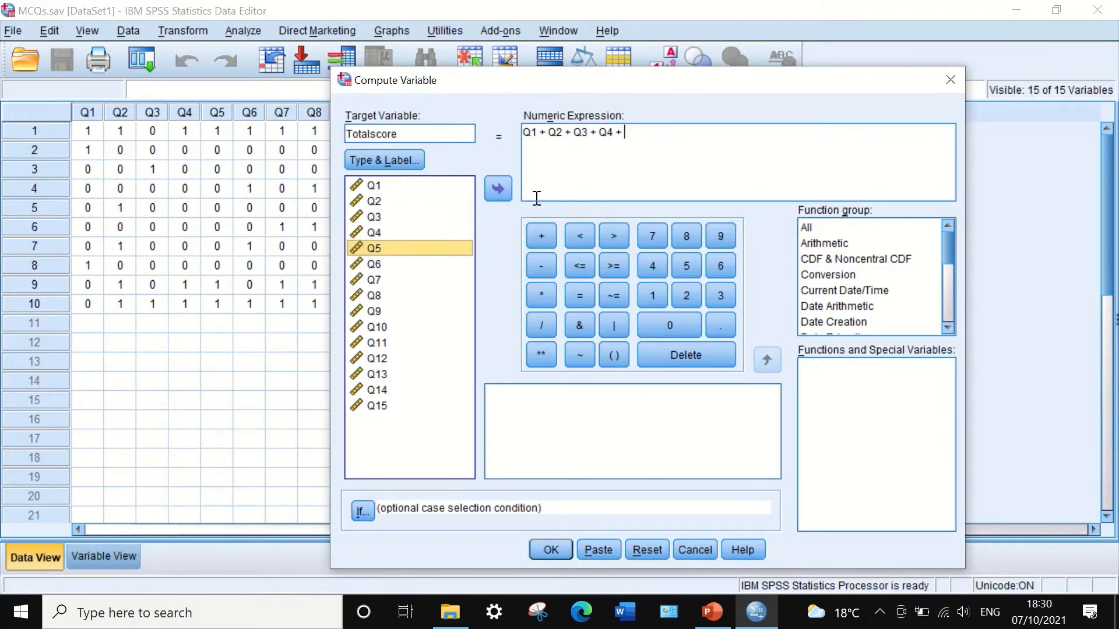
left_click(498, 189)
left_click(543, 235)
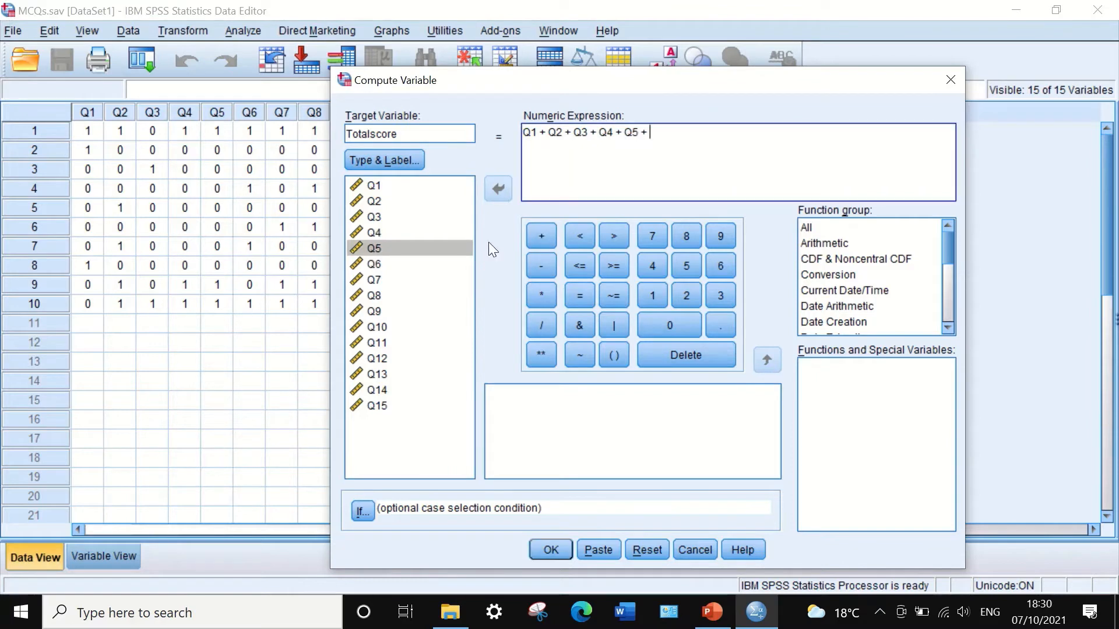
left_click(374, 264)
left_click(495, 188)
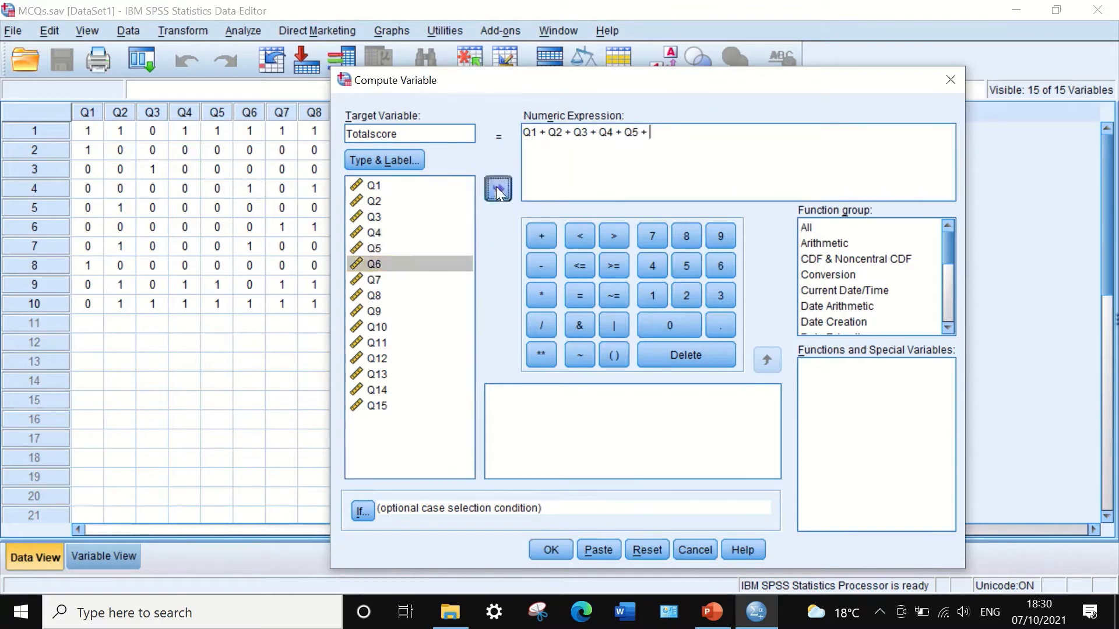
left_click(539, 236)
left_click(373, 279)
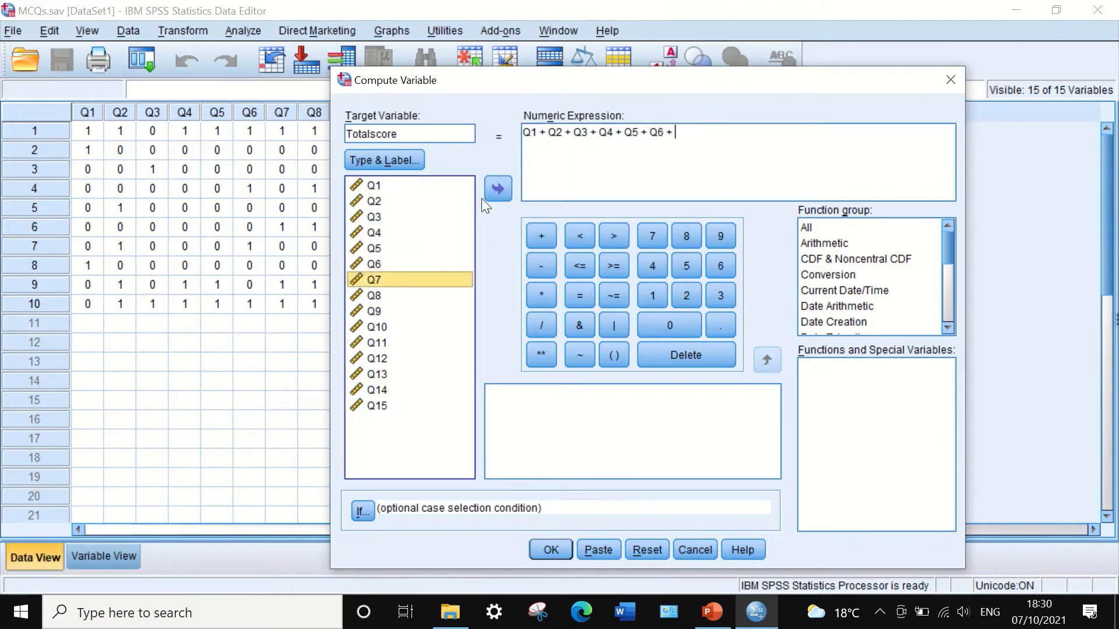
left_click(499, 188)
left_click(540, 236)
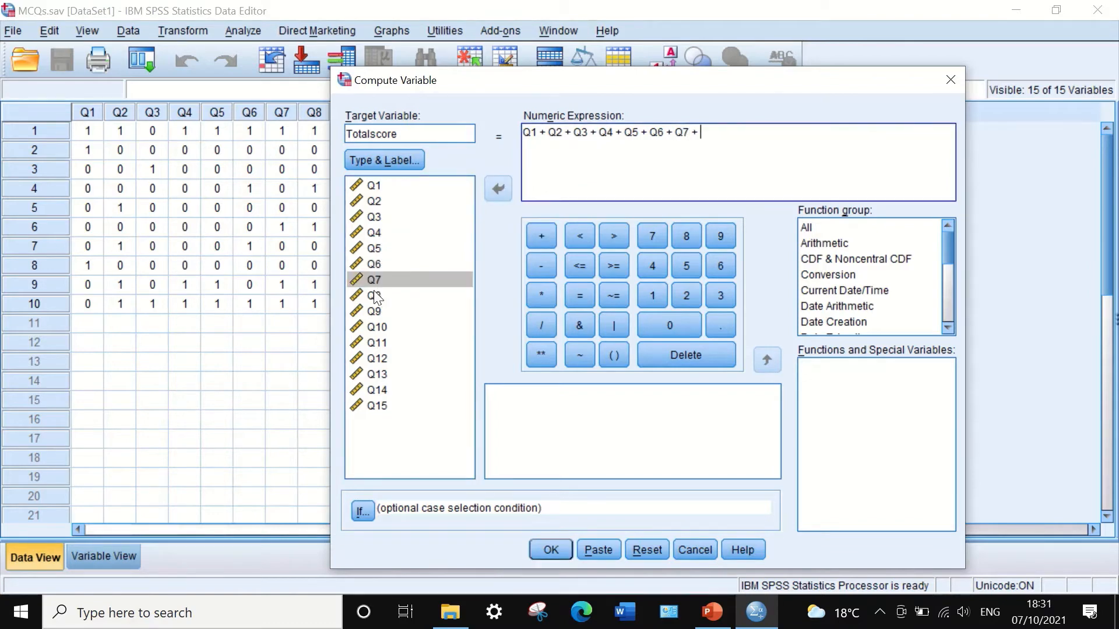
left_click(373, 296)
left_click(499, 189)
left_click(536, 236)
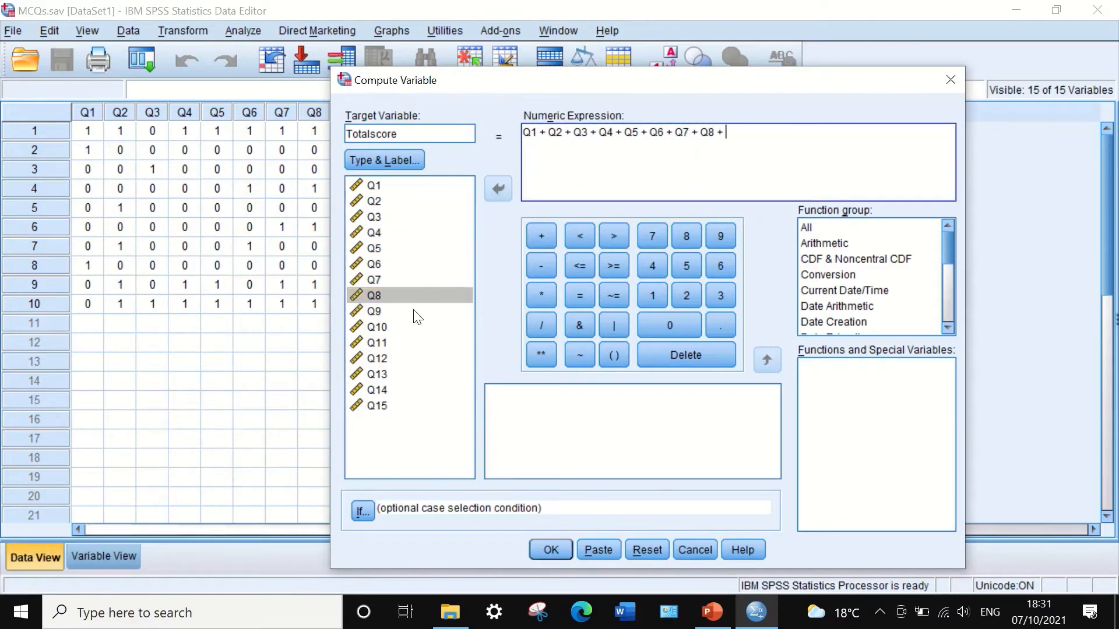
Add Q9 through Q15 to the expression so all fifteen items are summed, and run the computation.
left_click(376, 311)
left_click(499, 187)
left_click(540, 235)
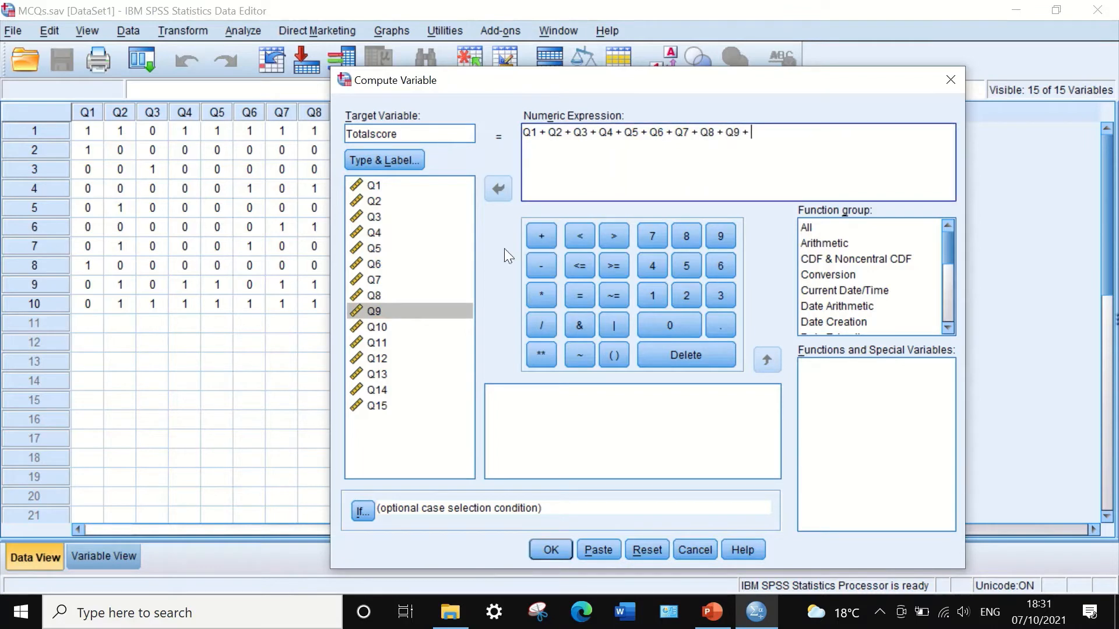
left_click(376, 326)
left_click(497, 187)
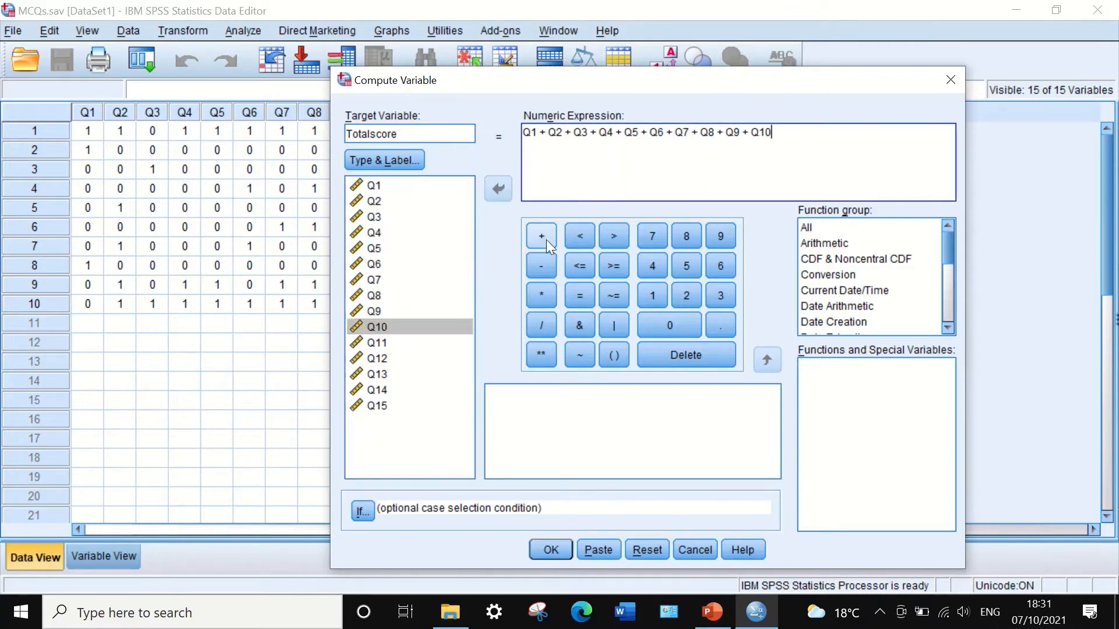
left_click(542, 236)
left_click(376, 342)
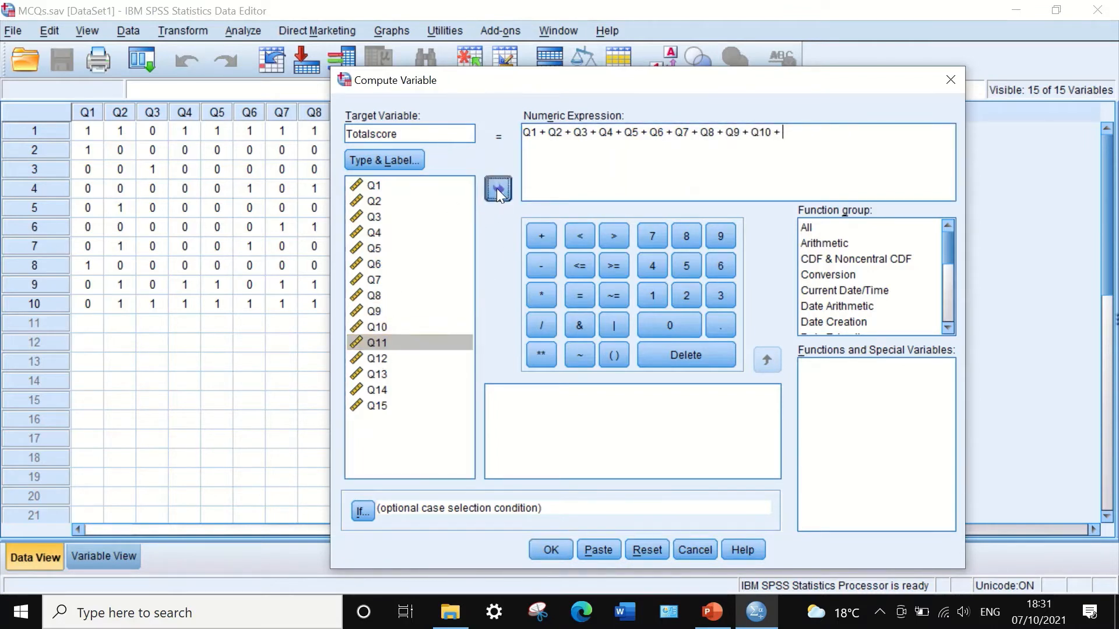
left_click(497, 187)
left_click(540, 235)
left_click(378, 358)
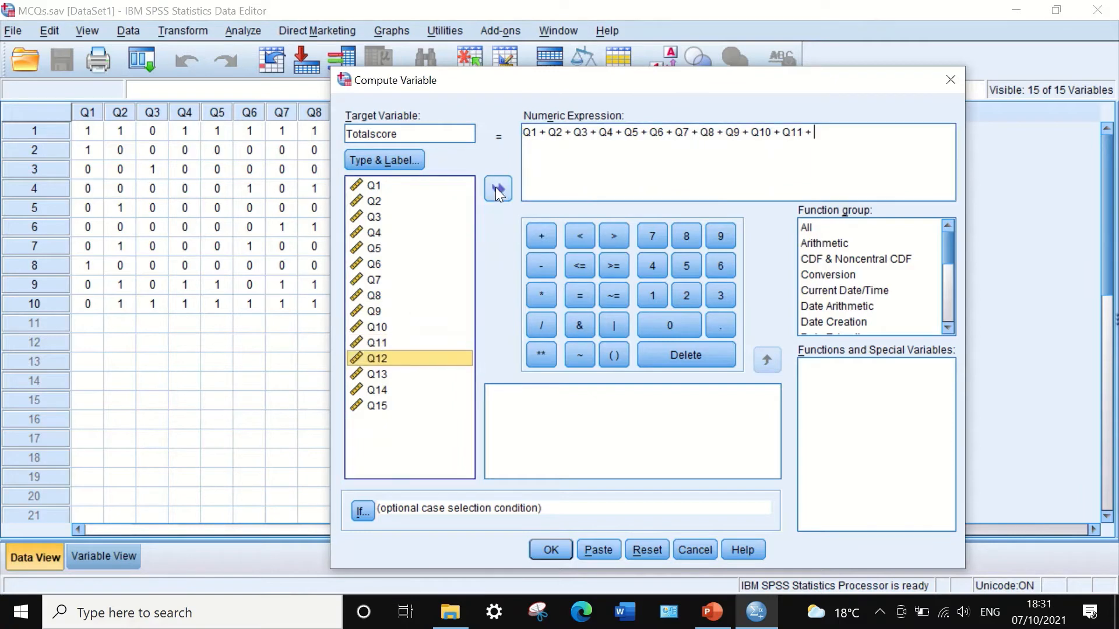
left_click(496, 187)
left_click(541, 235)
left_click(378, 374)
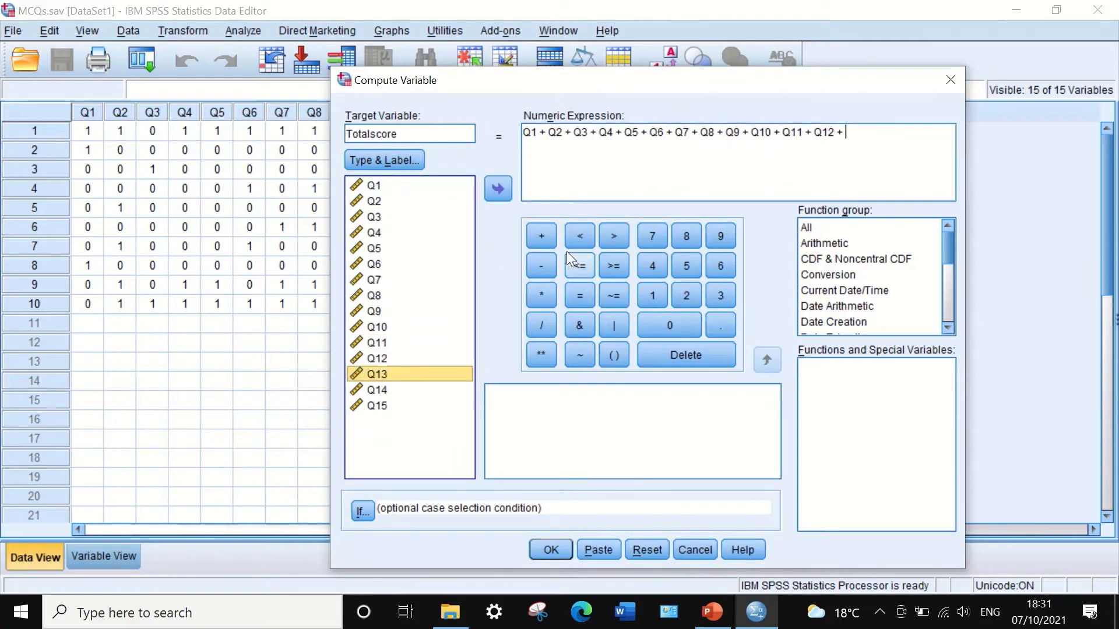
left_click(540, 236)
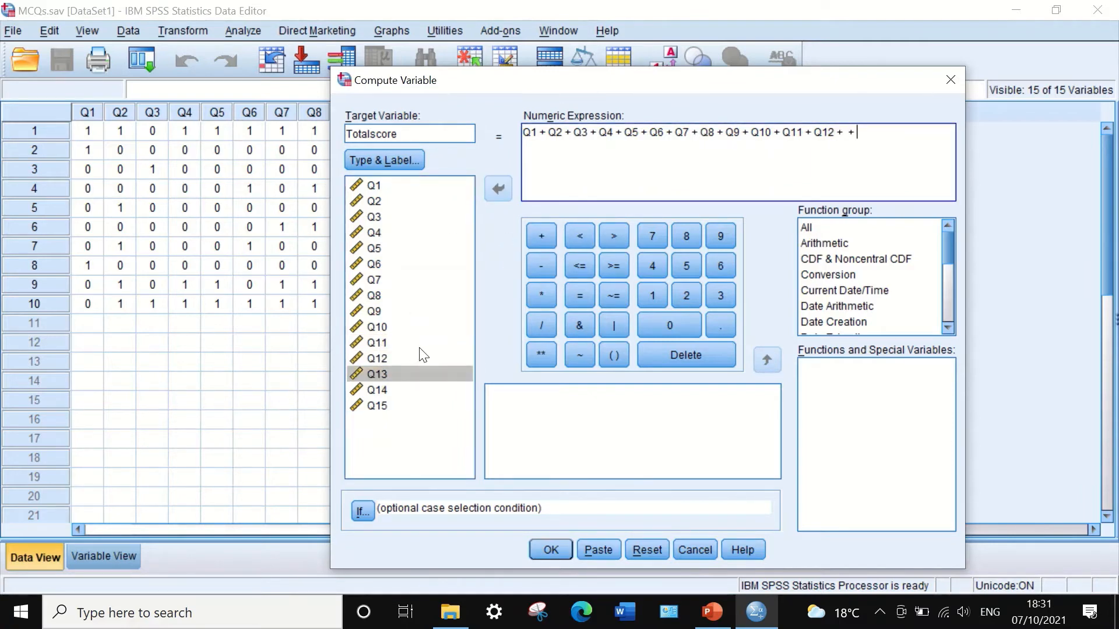
left_click(845, 138)
left_click(373, 374)
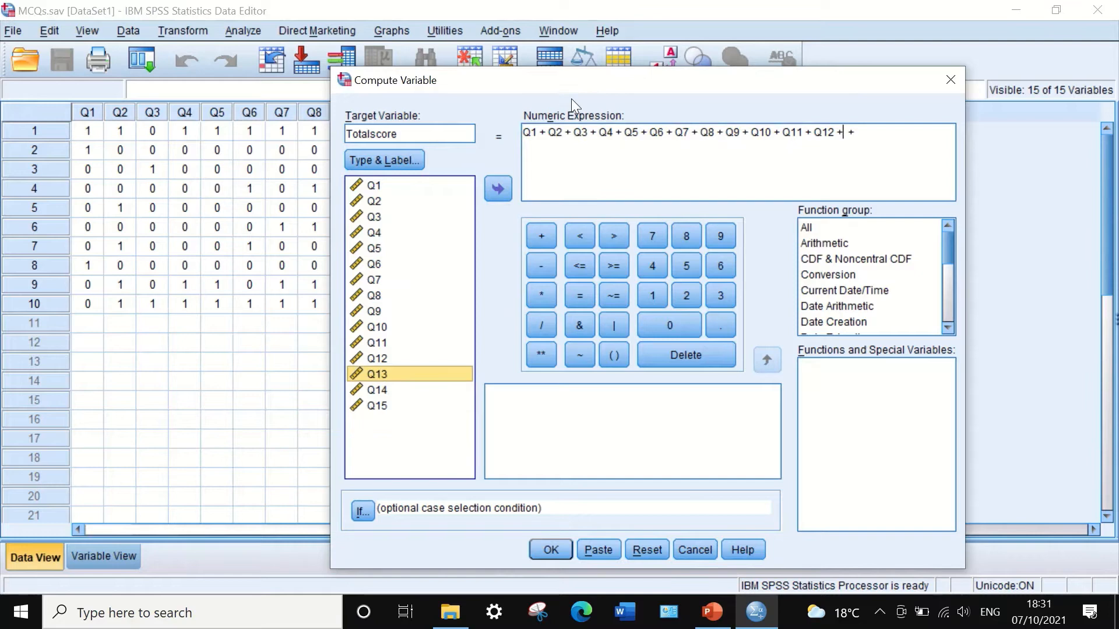
left_click(507, 186)
left_click(888, 135)
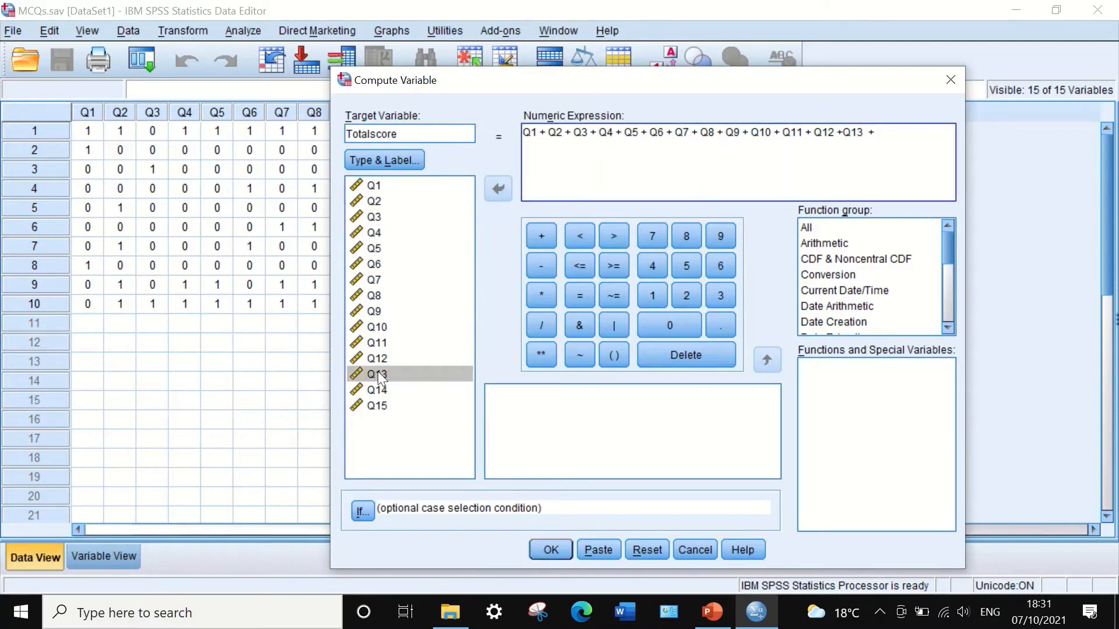
left_click(376, 390)
left_click(498, 188)
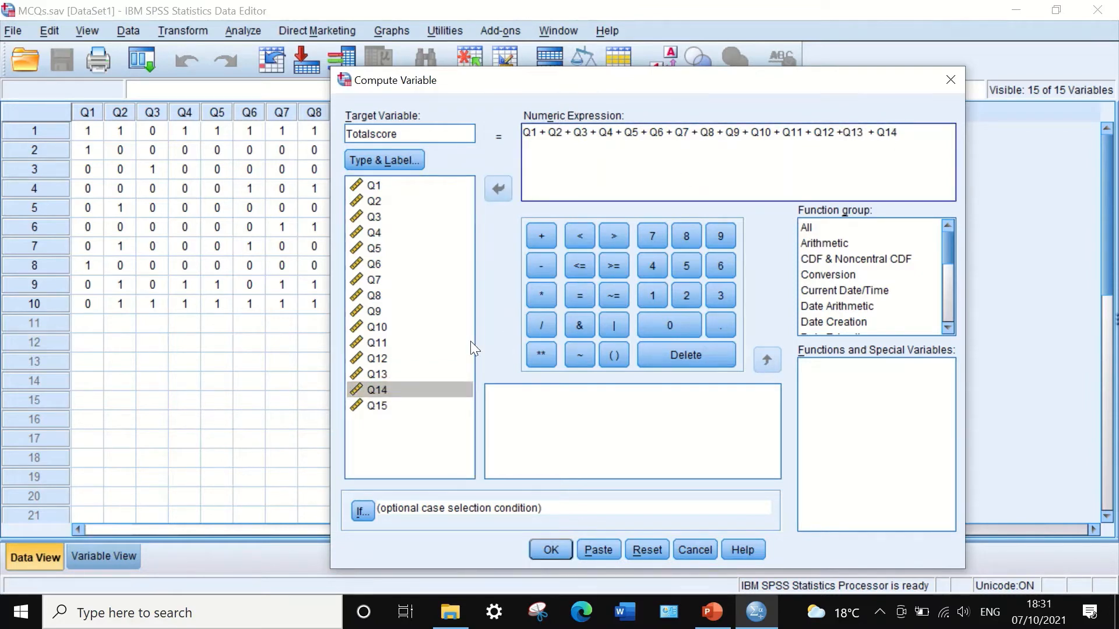
left_click(550, 230)
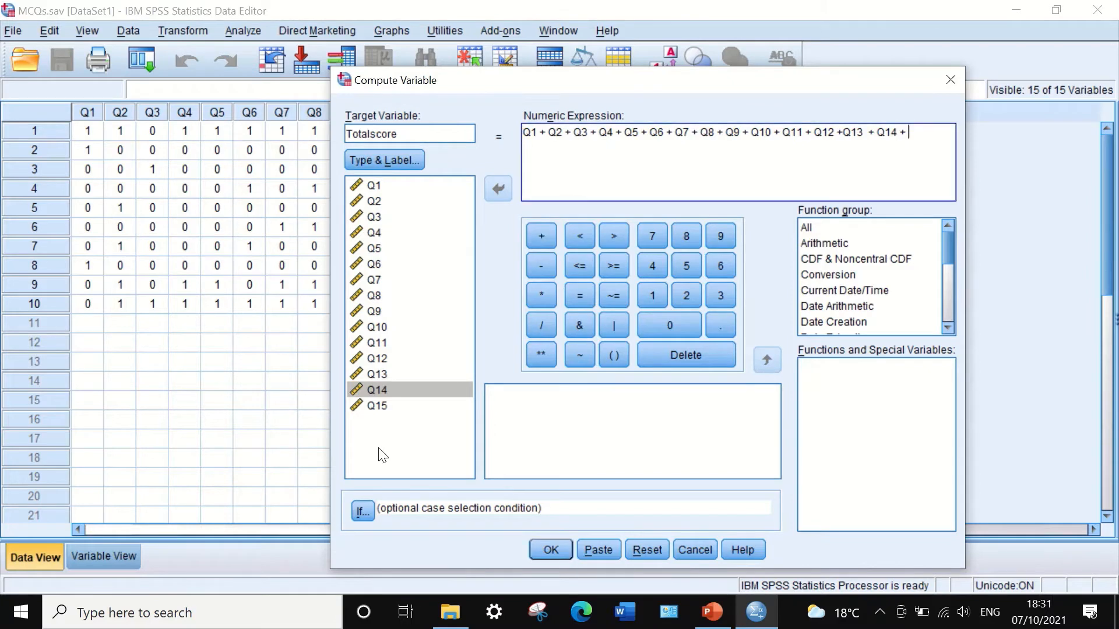
left_click(376, 406)
left_click(498, 188)
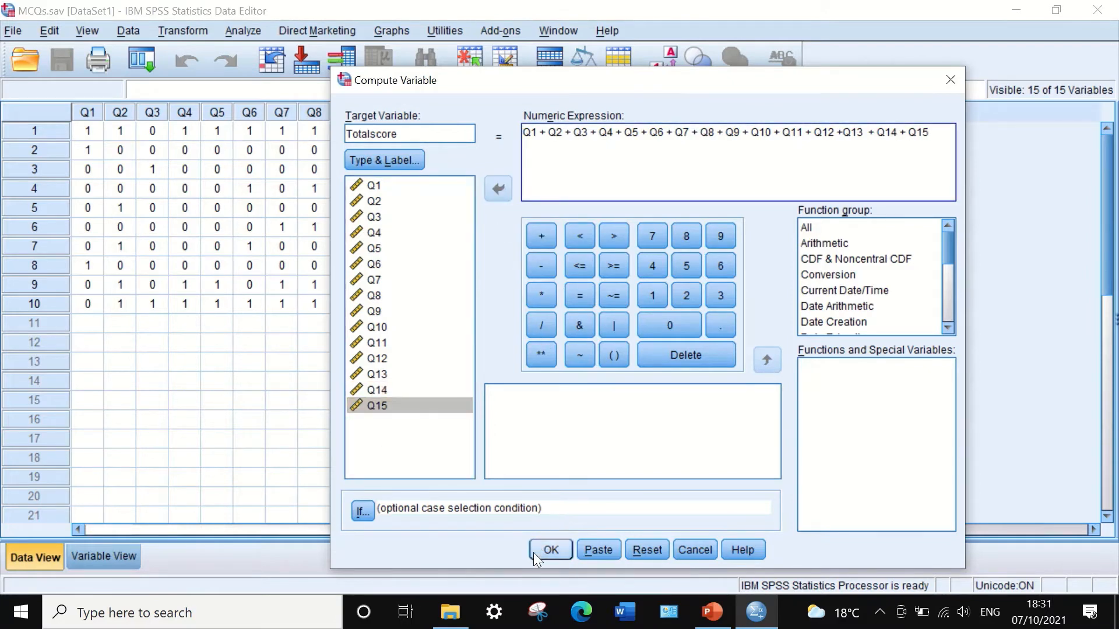
left_click(548, 550)
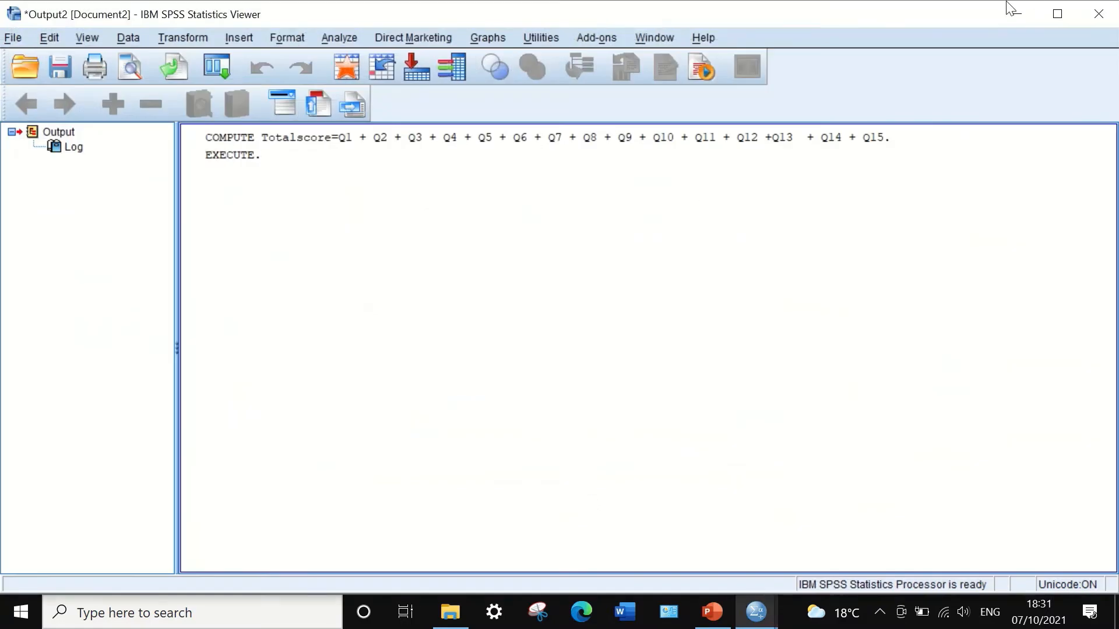
Minimize the output viewer and narrow the Totalscore column in the data grid.
left_click(1013, 11)
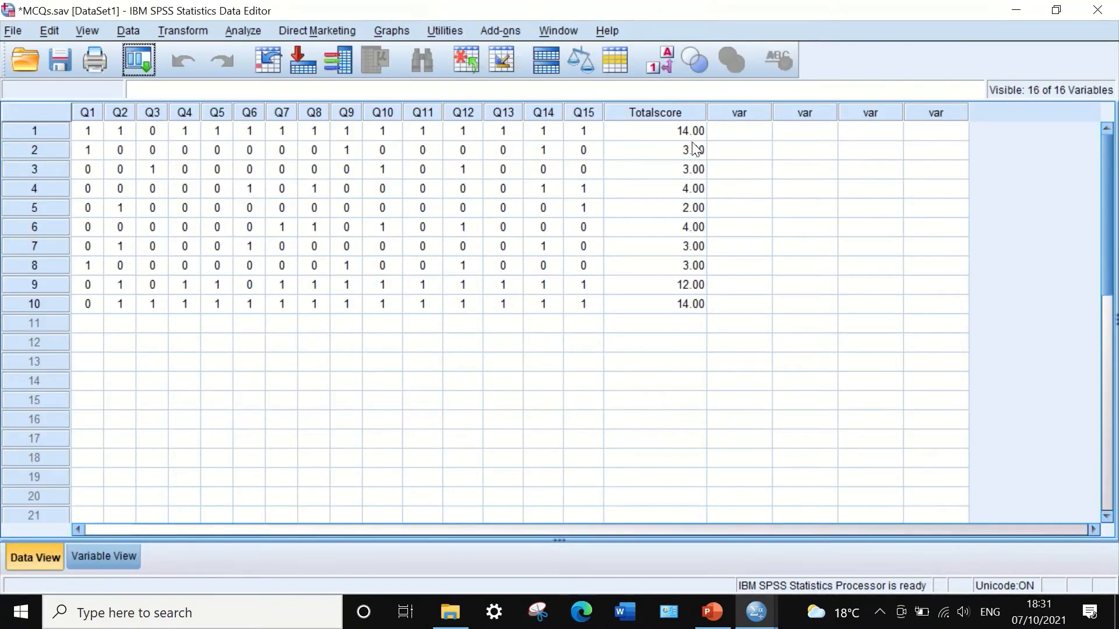
left_click_drag(706, 112, 651, 114)
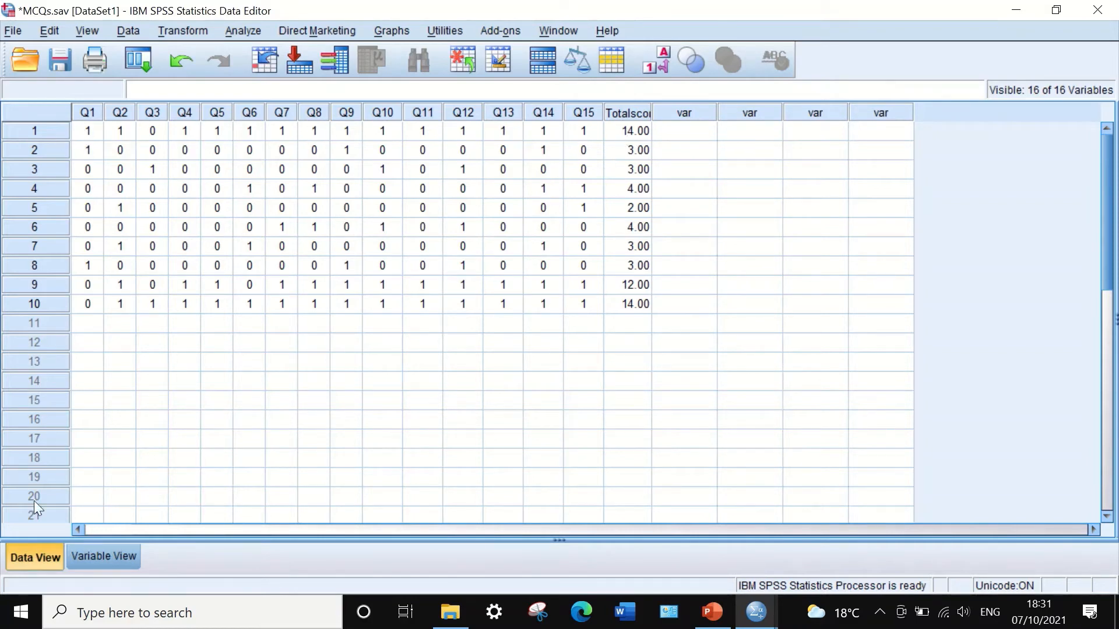
Set the Totalscore variable's decimals to 0.
left_click(103, 555)
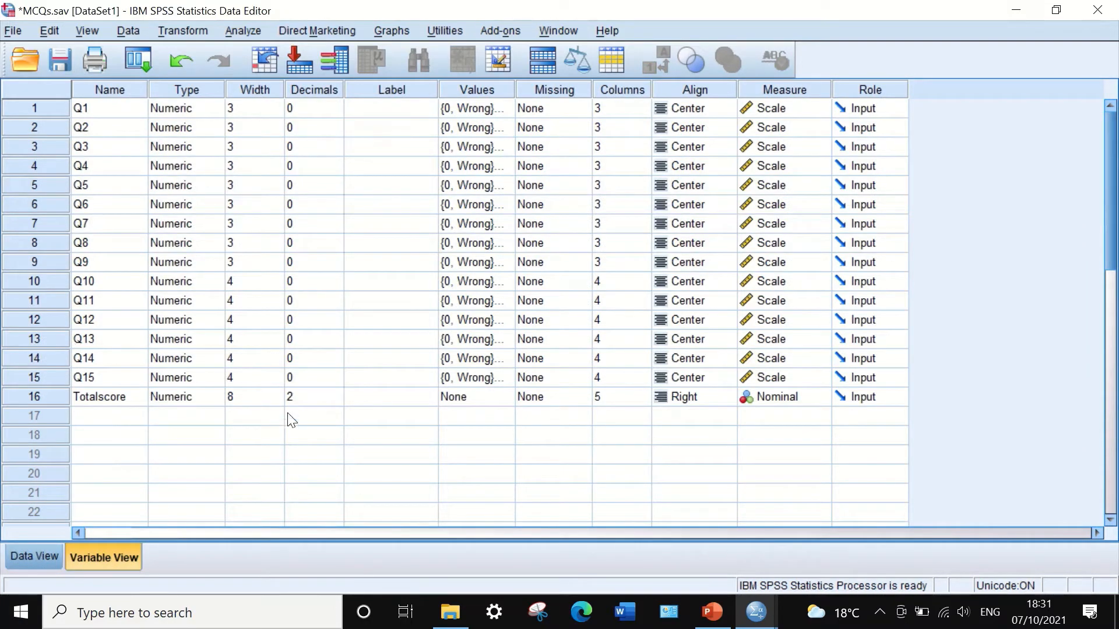
left_click(319, 399)
left_click(336, 401)
left_click(336, 402)
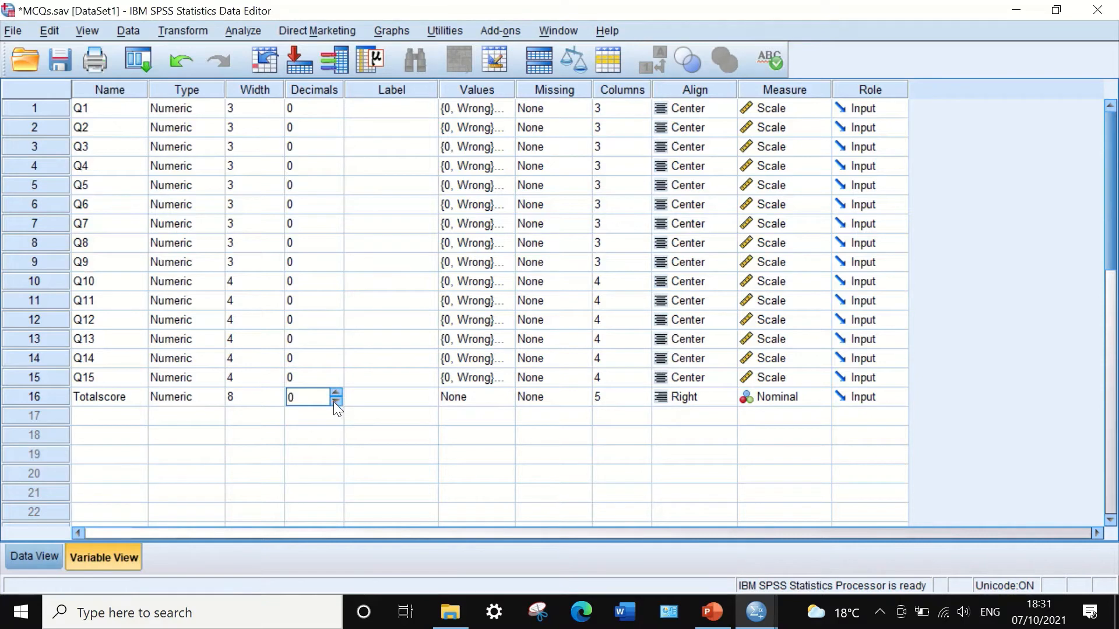
Narrow the Totalscore column further in the data grid.
left_click(35, 556)
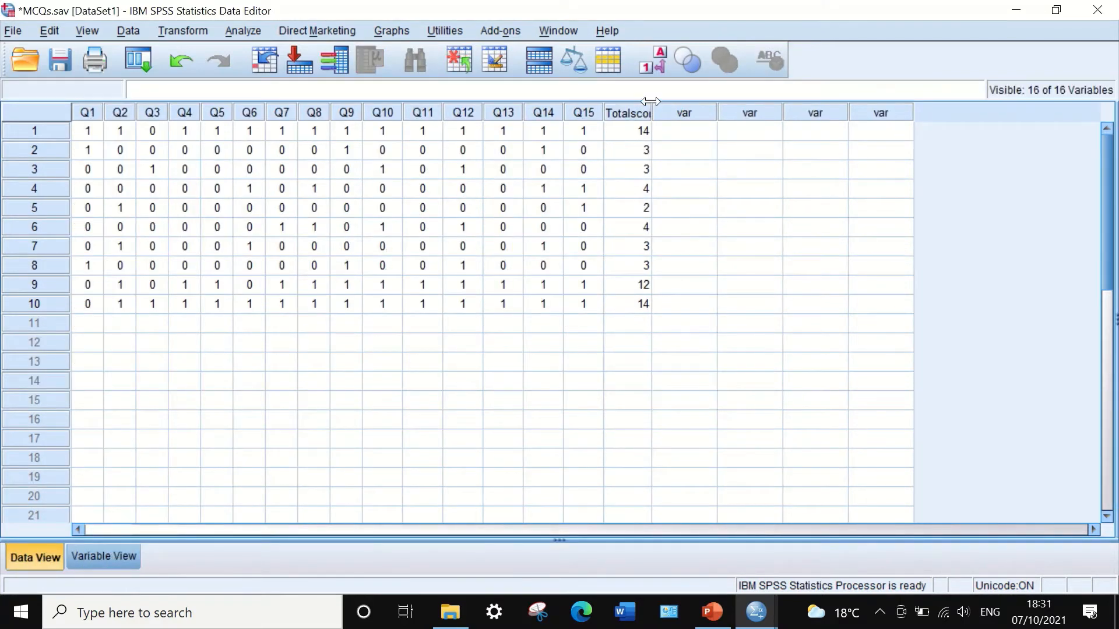
left_click_drag(650, 109, 635, 110)
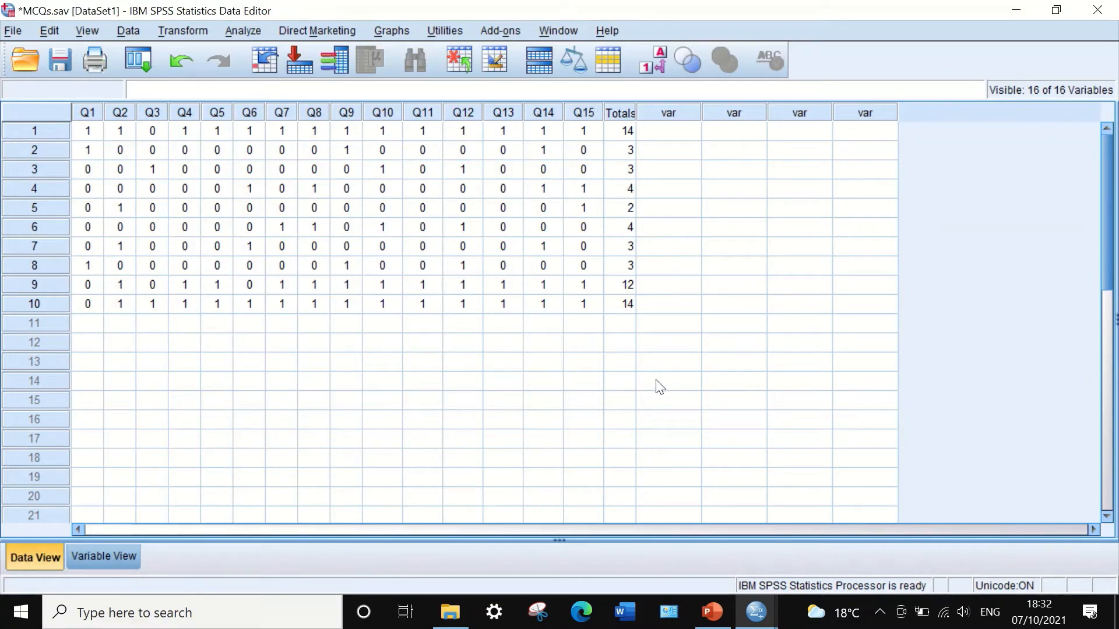
Switch to PowerPoint to review the KR-20 formula slide and return to the SPSS data editor.
left_click(711, 612)
left_click(94, 379)
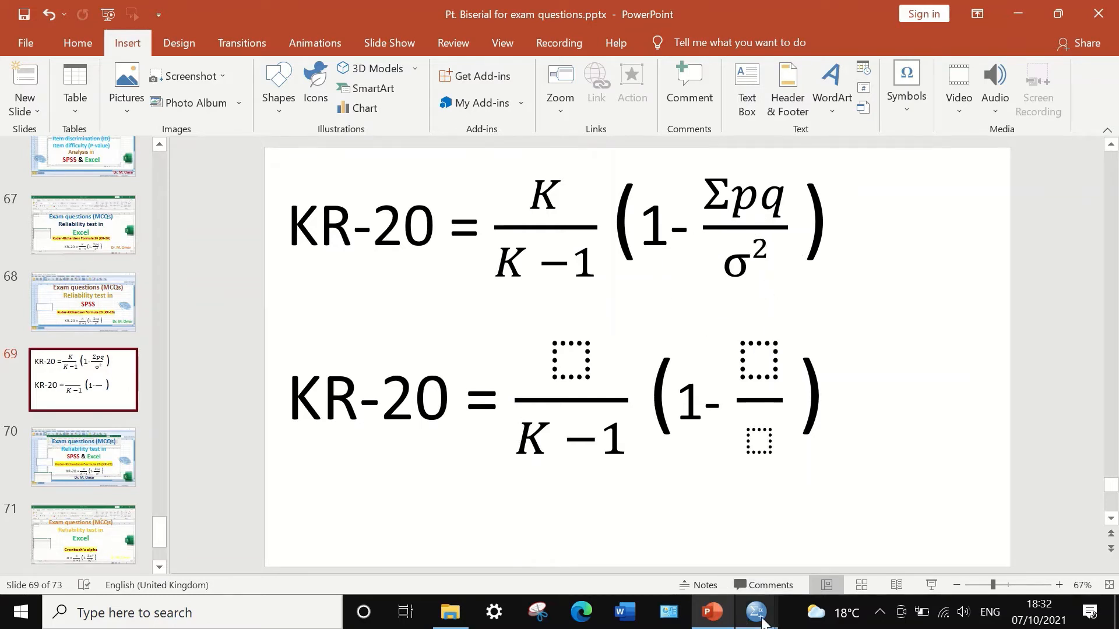
mouse_move(756, 612)
left_click(667, 517)
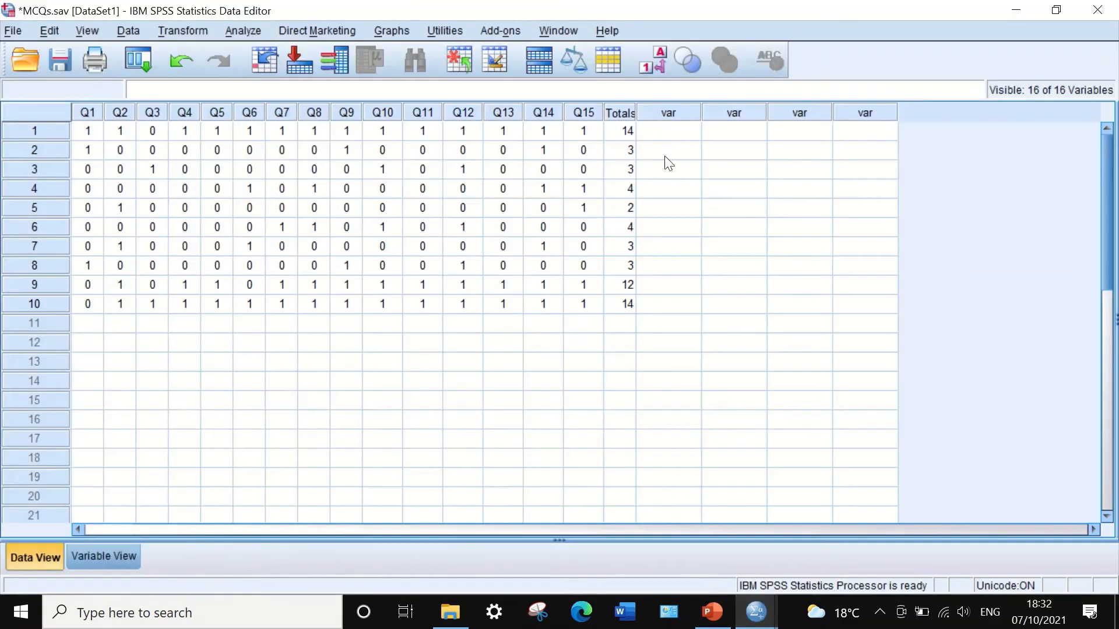
Run Frequencies on Totalscore with the Variance statistic selected.
left_click(239, 30)
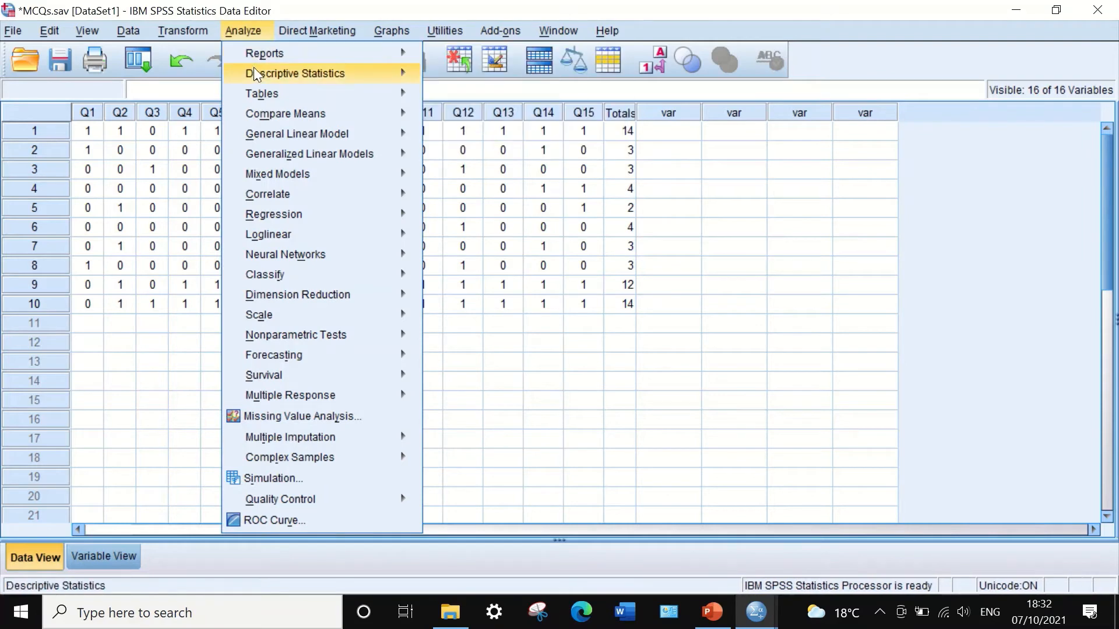
mouse_move(254, 69)
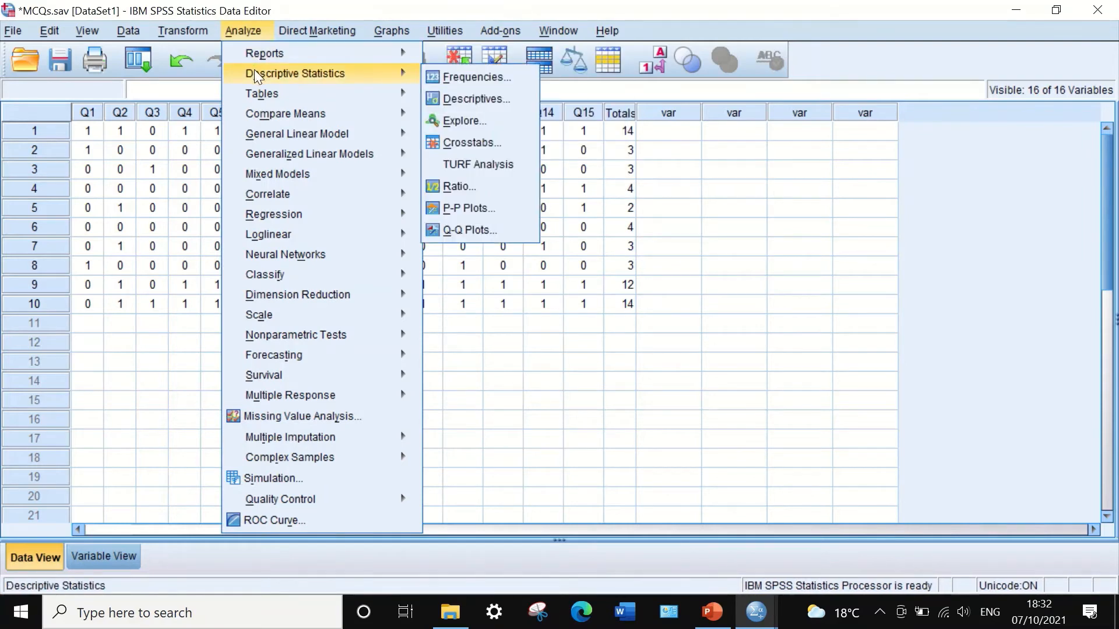
left_click(470, 75)
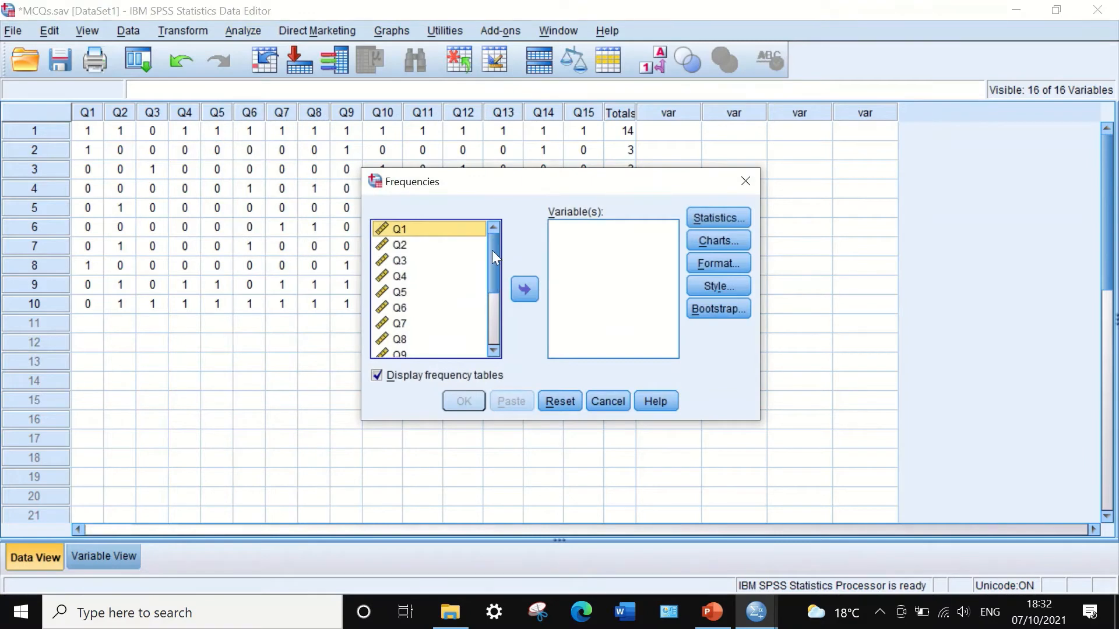
left_click_drag(492, 250, 487, 355)
left_click(458, 349)
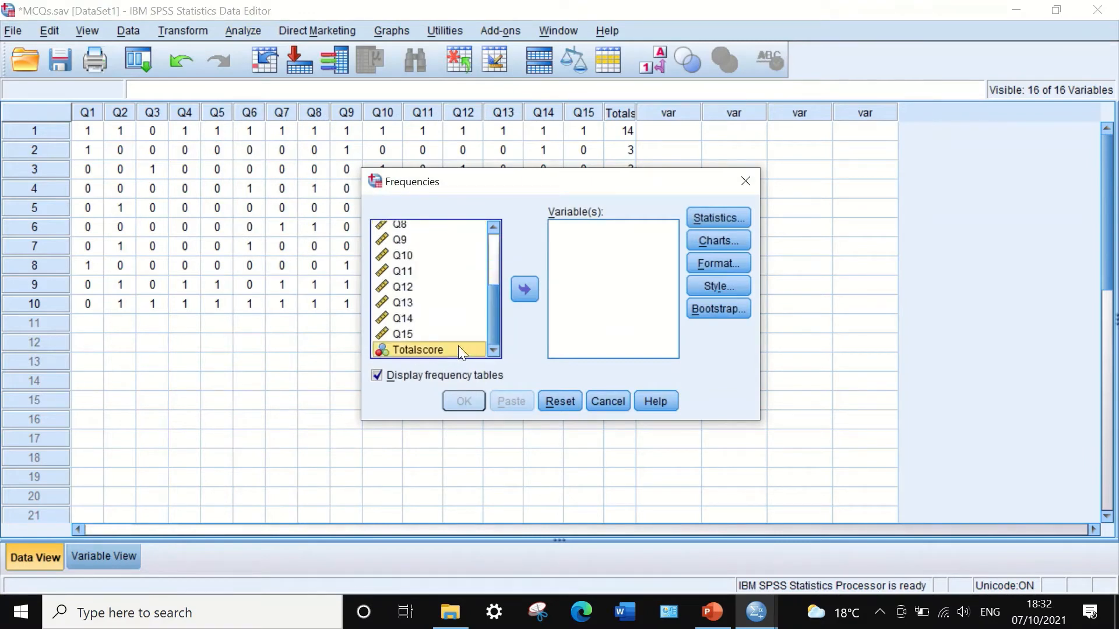
left_click(522, 291)
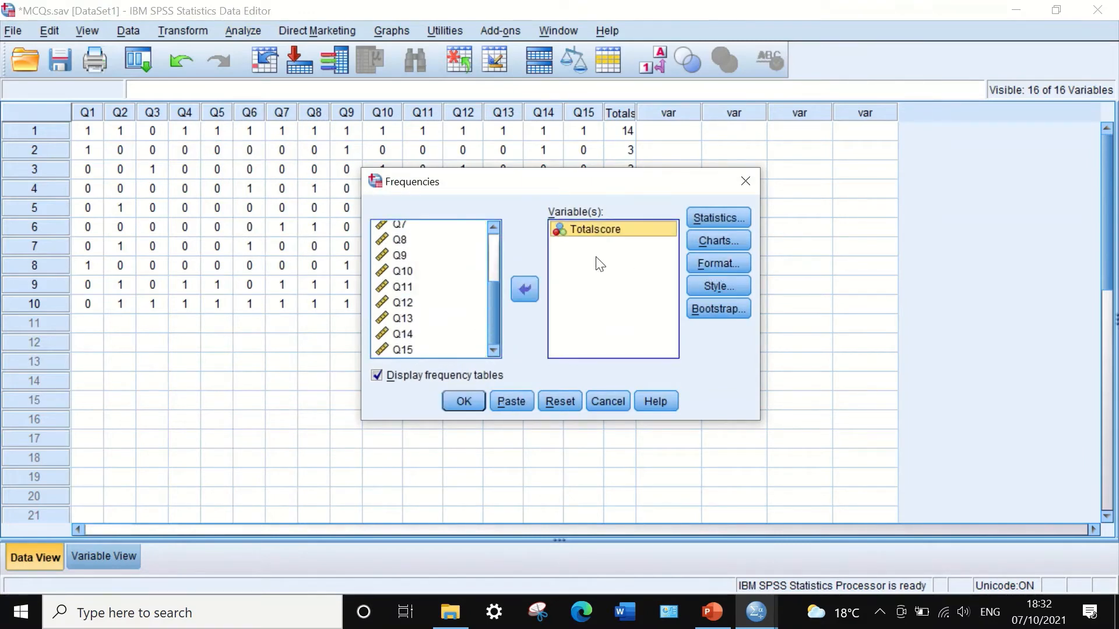
left_click(714, 215)
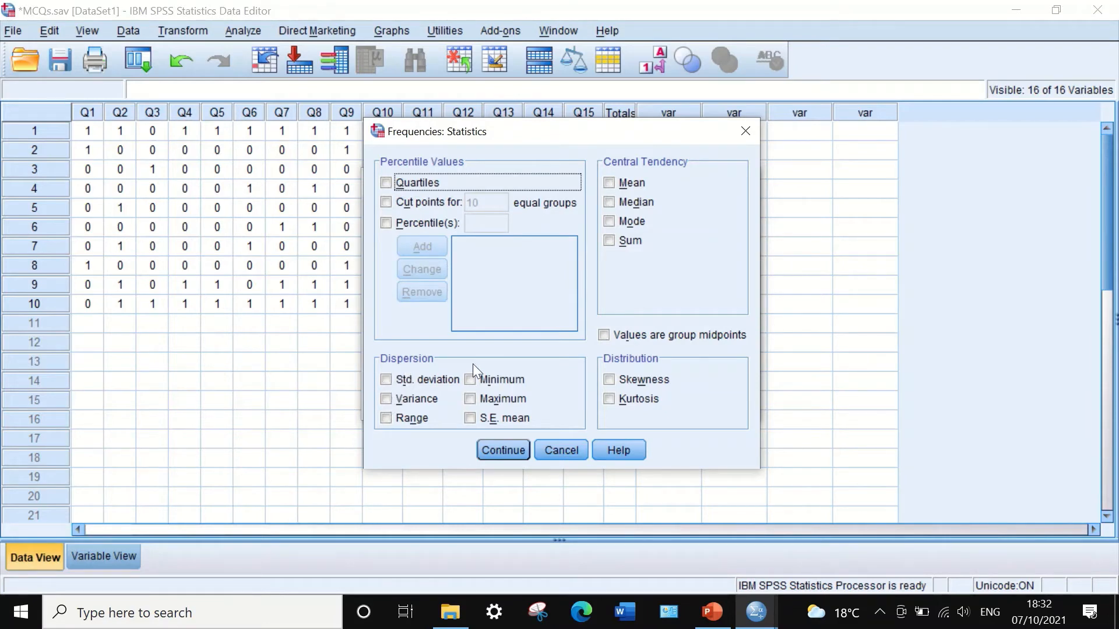
left_click(386, 400)
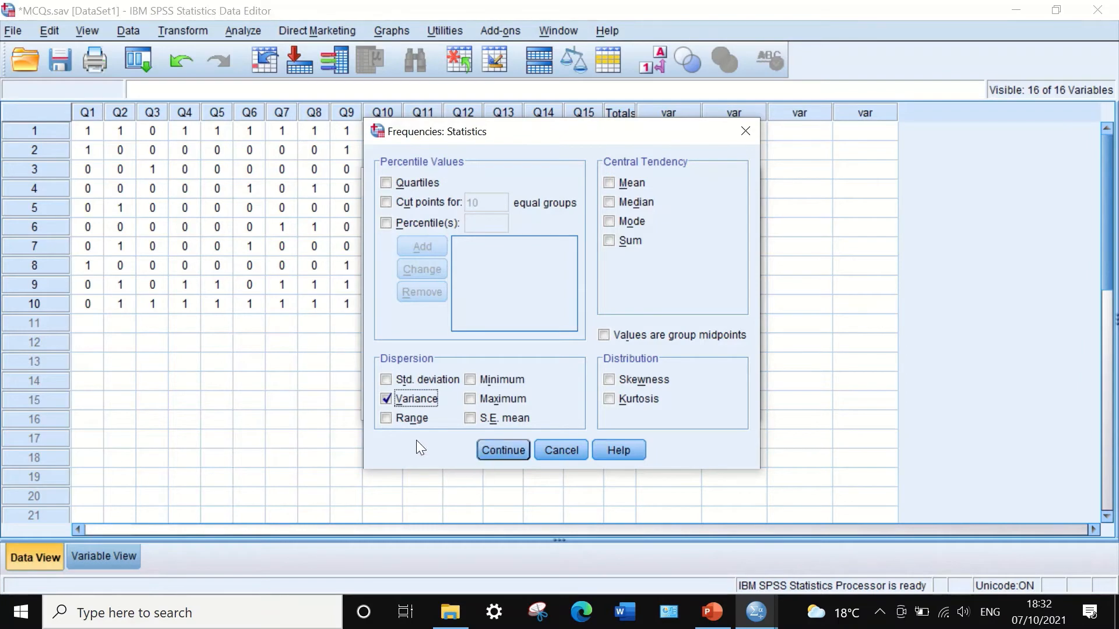
left_click(494, 452)
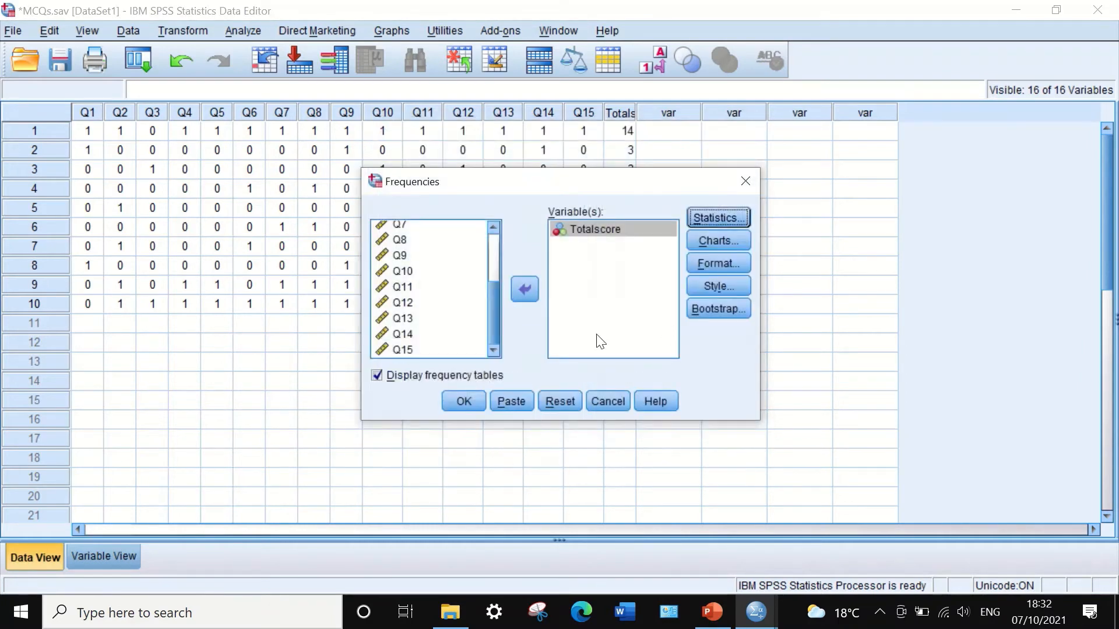
left_click(462, 402)
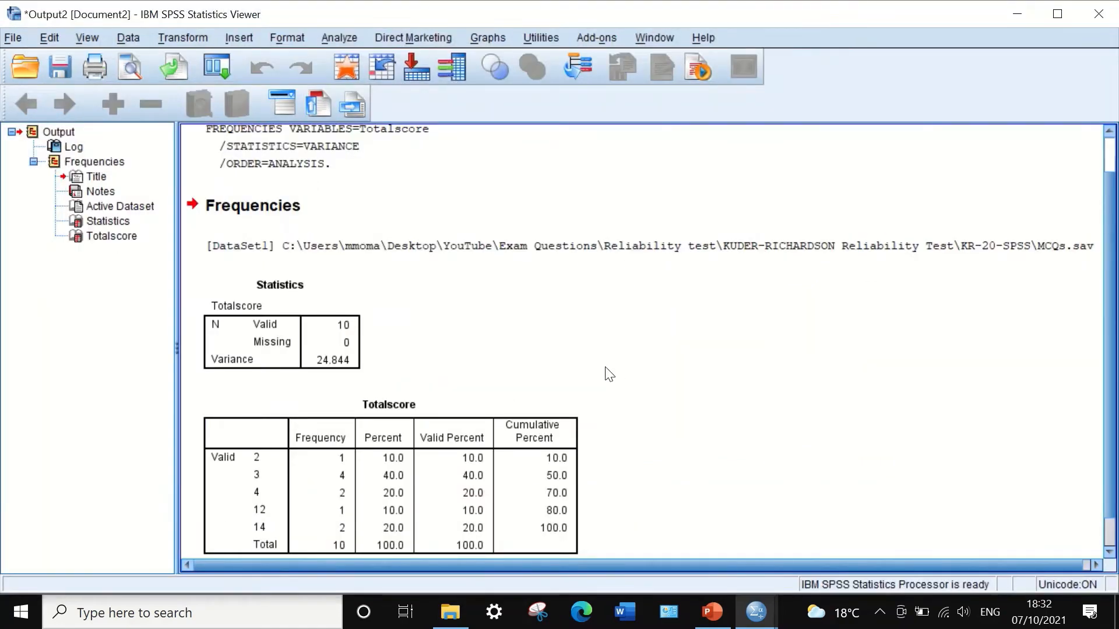
Open the Statistics table in the output for editing and copy the variance cell.
left_click(346, 361)
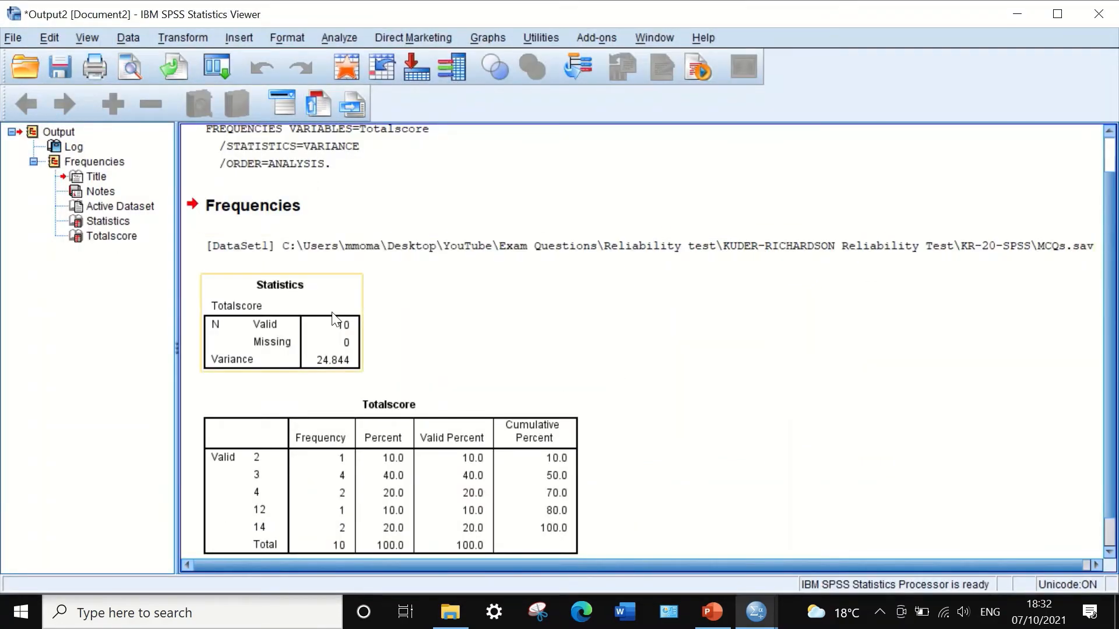
scroll(332, 305, "down", 1)
scroll(366, 336, "up", 2)
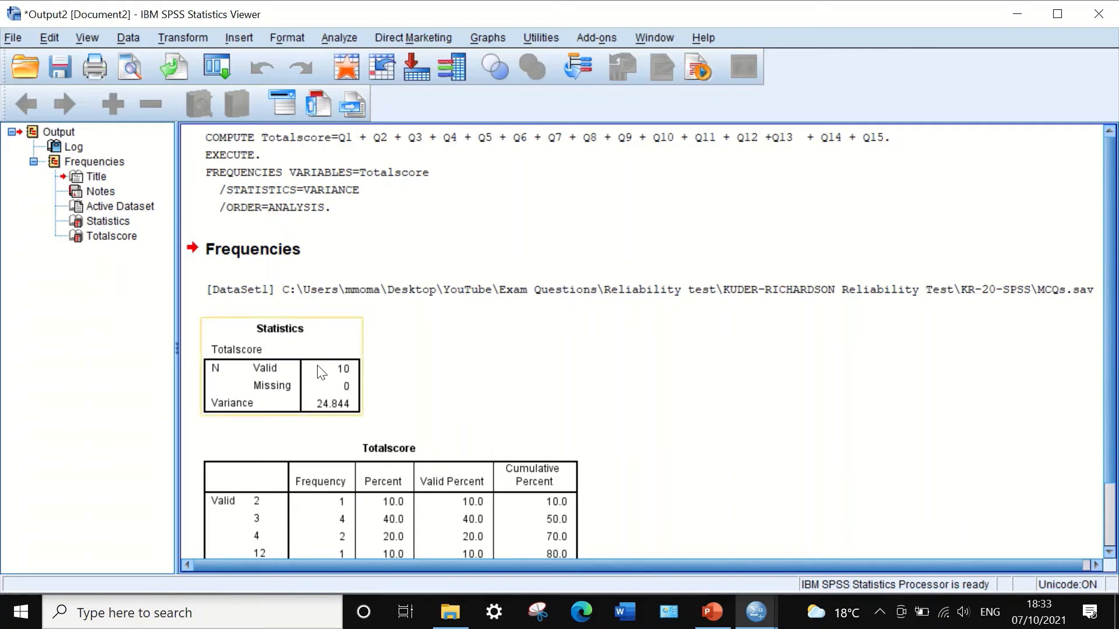
left_click(318, 412)
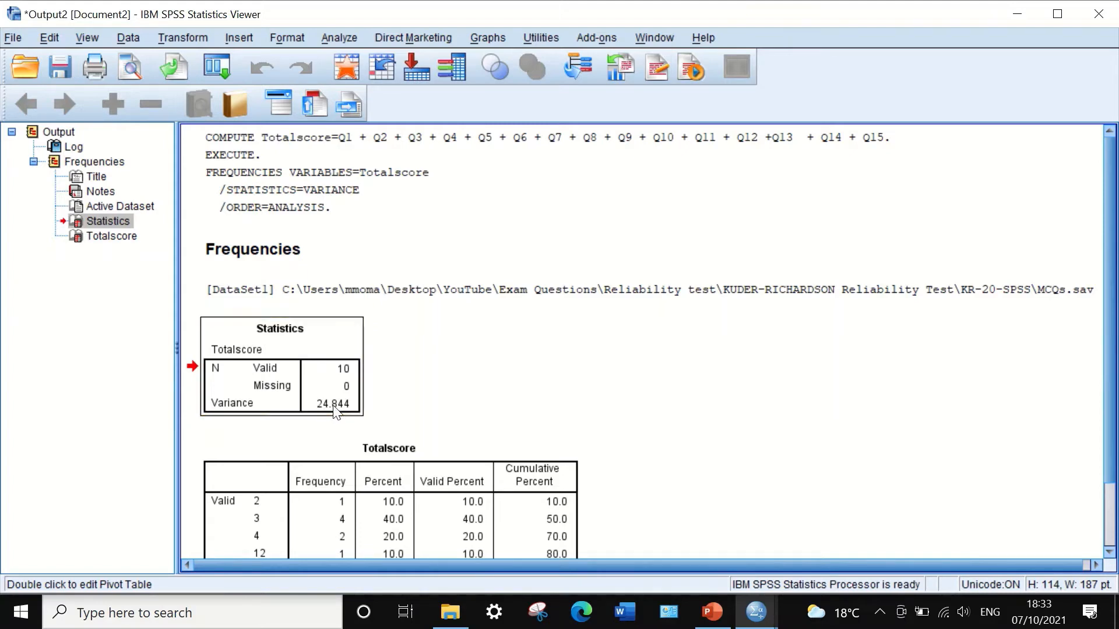
double_click(334, 411)
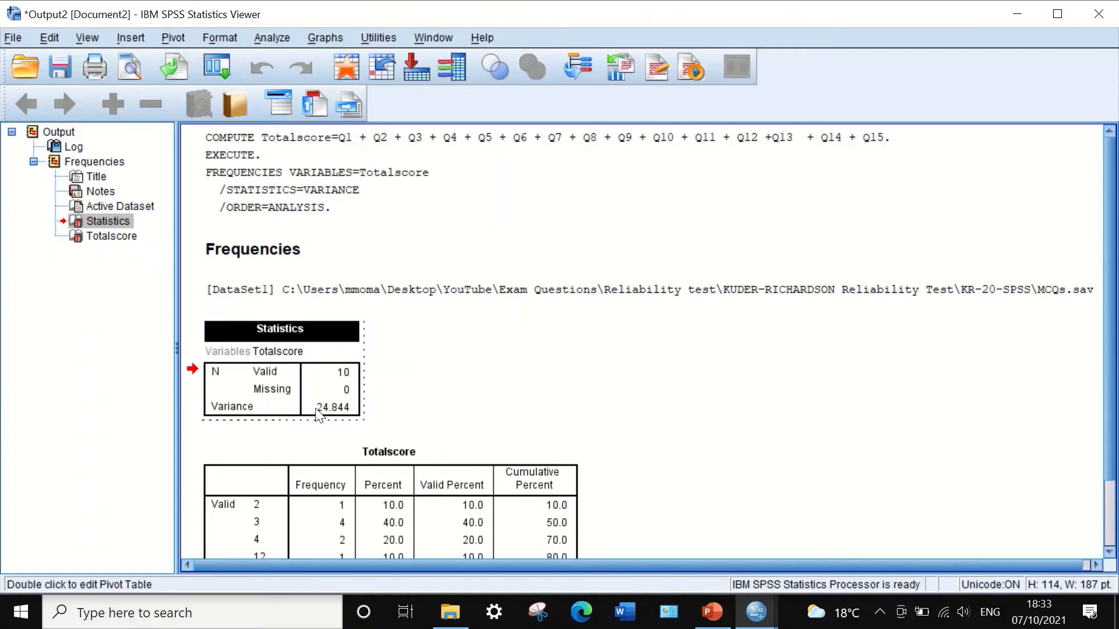
left_click(318, 412)
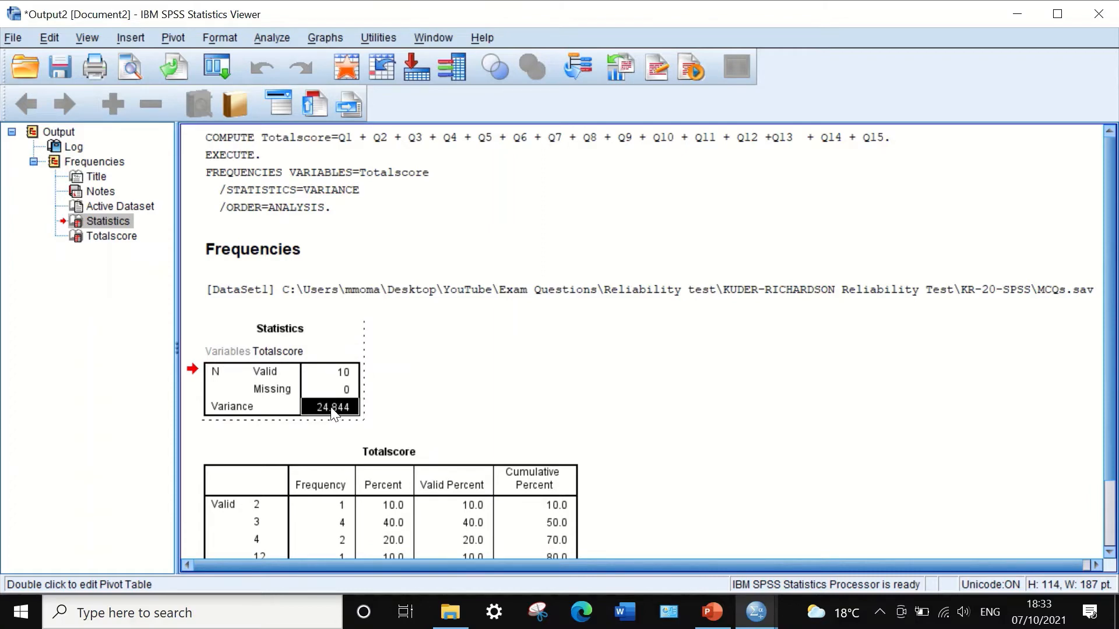
right_click(333, 412)
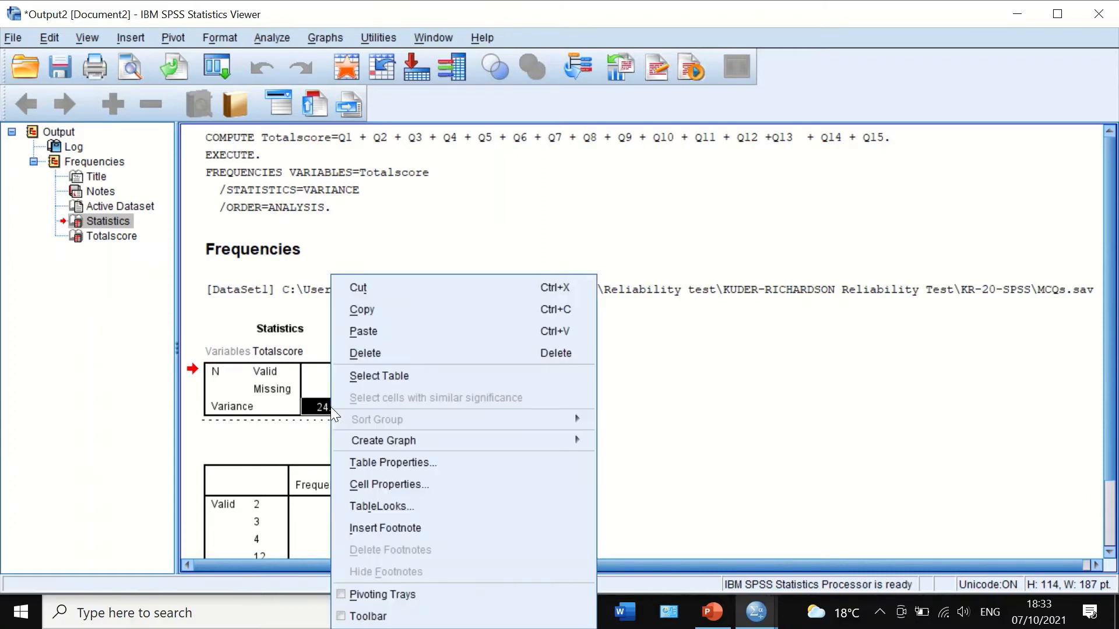
left_click(379, 314)
Switch to PowerPoint and paste the variance into the denominator placeholder of the second KR-20 formula.
left_click(712, 612)
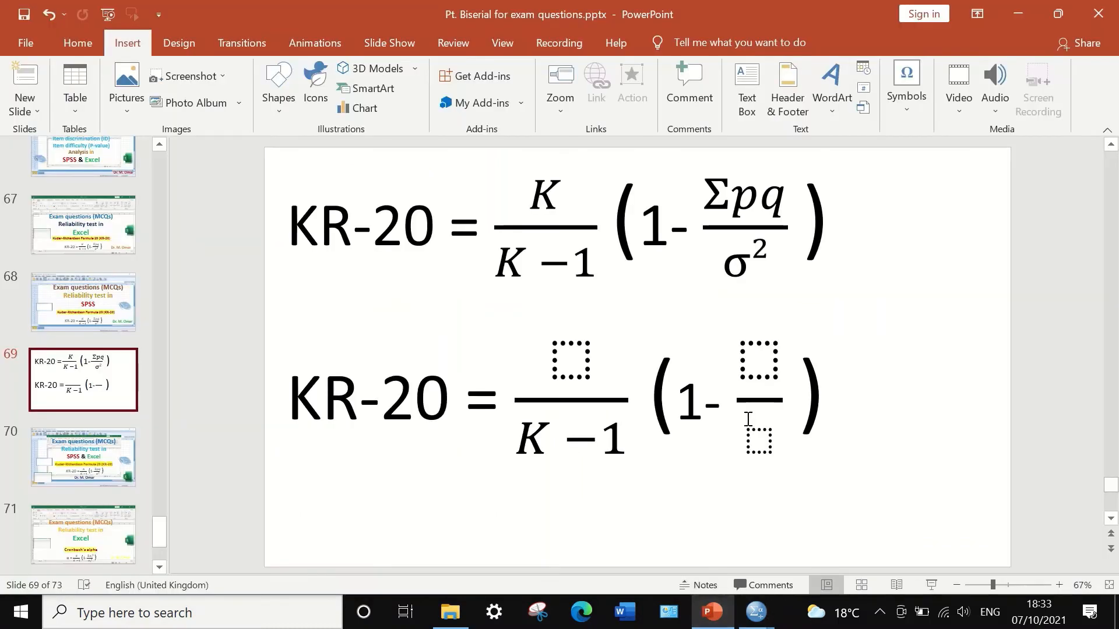
left_click(761, 443)
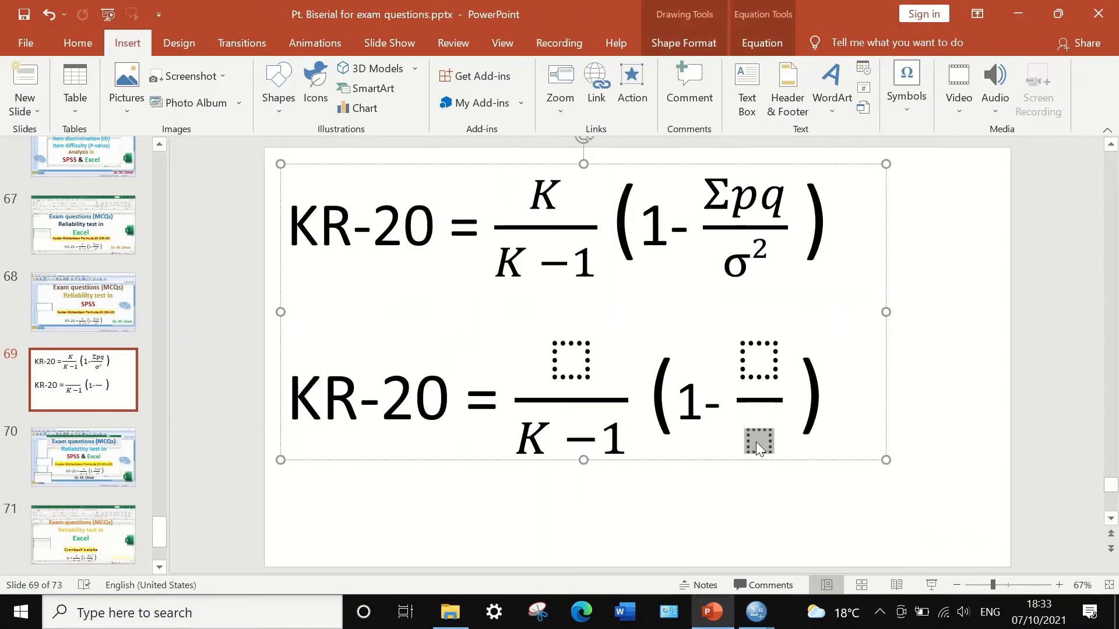
right_click(756, 442)
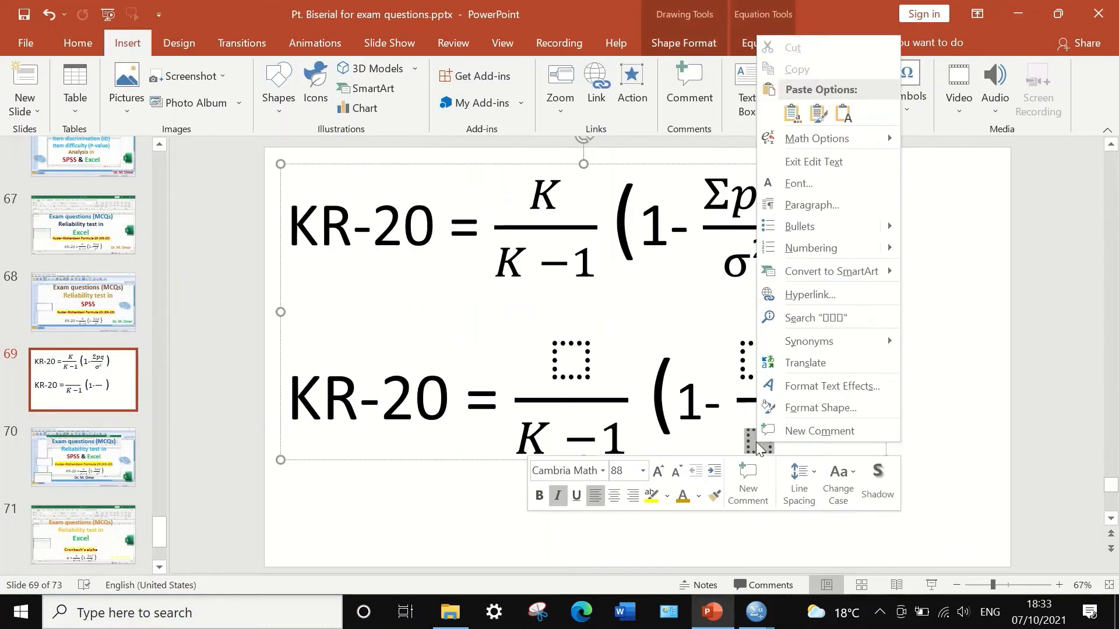
left_click(844, 113)
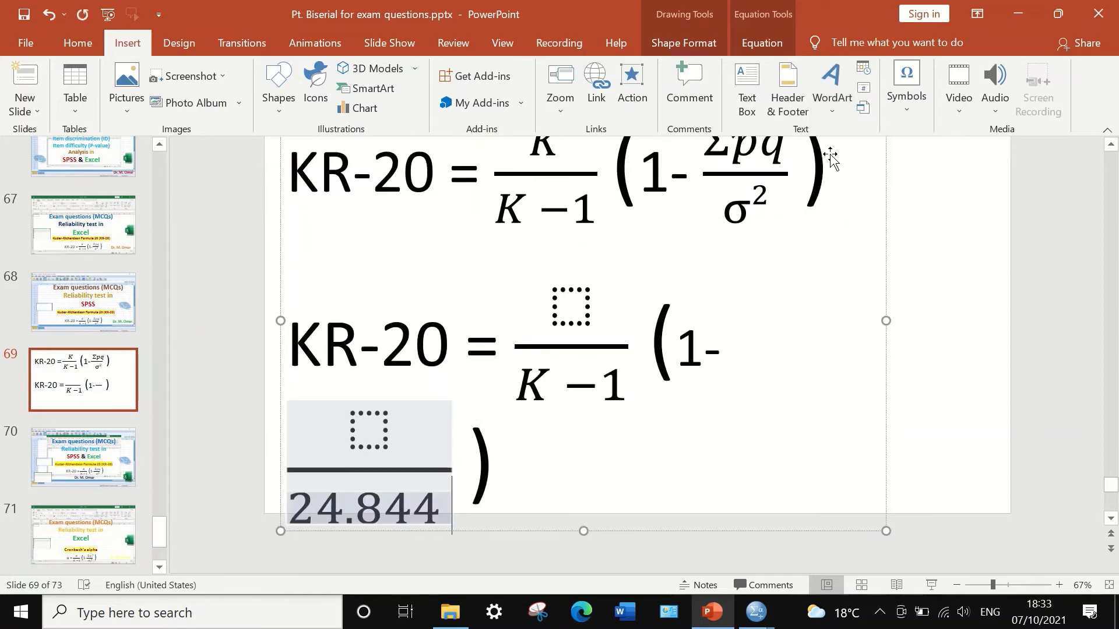
Select the pasted 24.844 and reduce its font size to 40 so the formula fits on one line.
left_click(440, 508)
left_click_drag(440, 508, 289, 507)
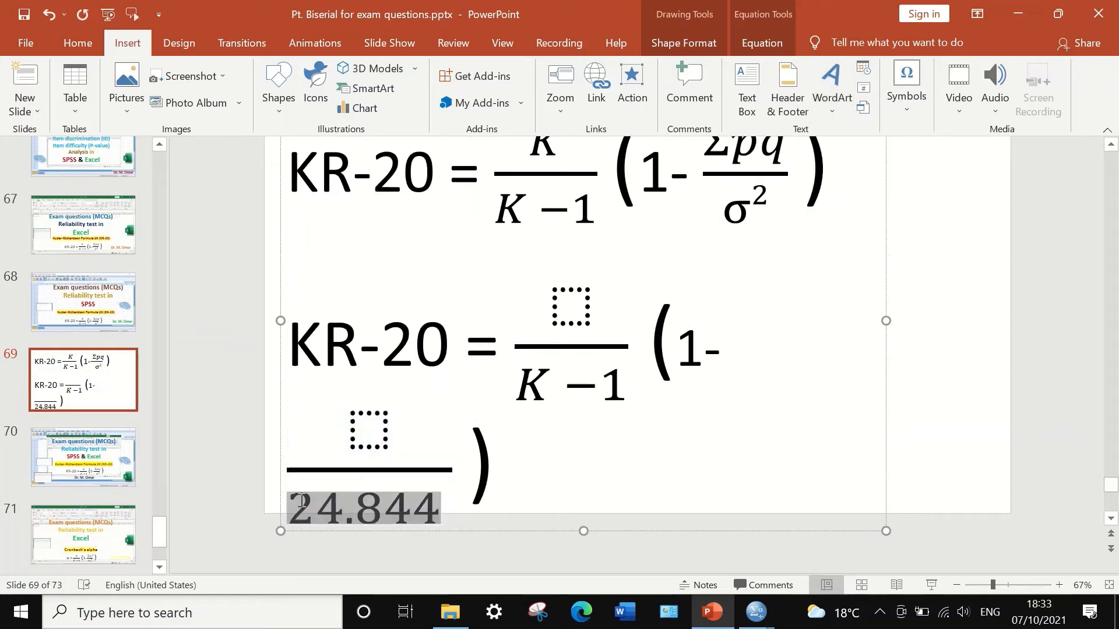
left_click(82, 44)
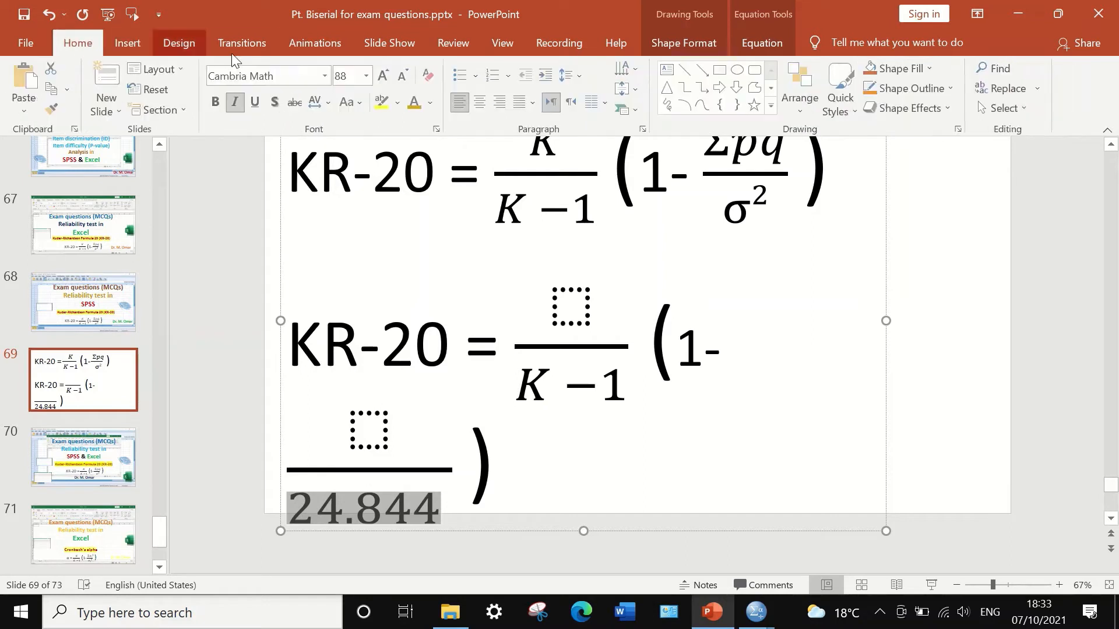
left_click(408, 78)
left_click(406, 80)
left_click(402, 79)
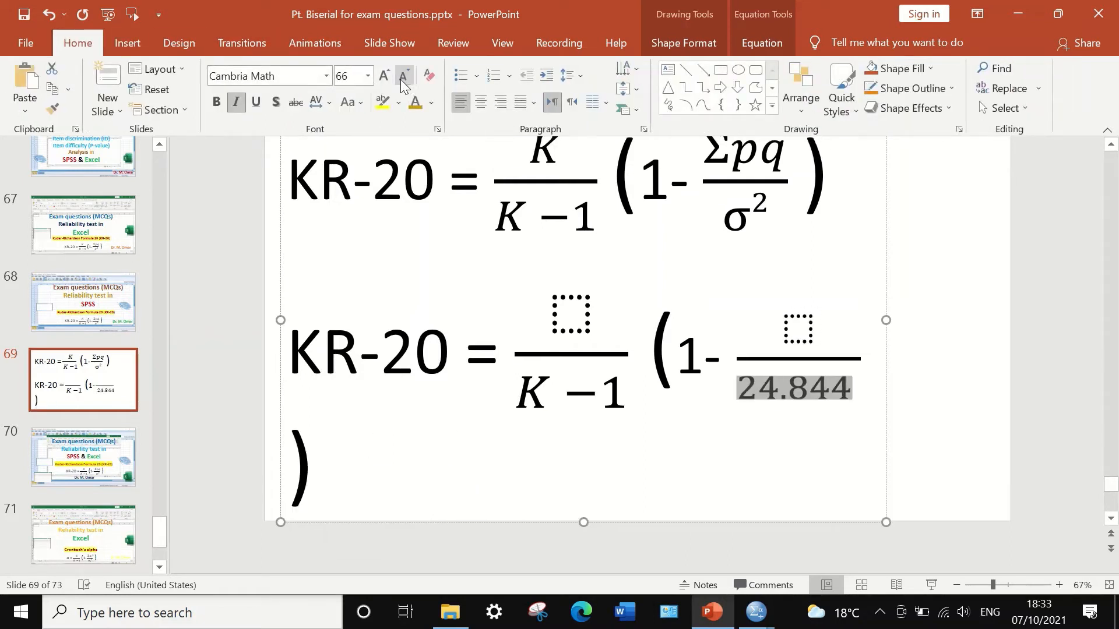
left_click(398, 79)
left_click(397, 80)
left_click(397, 79)
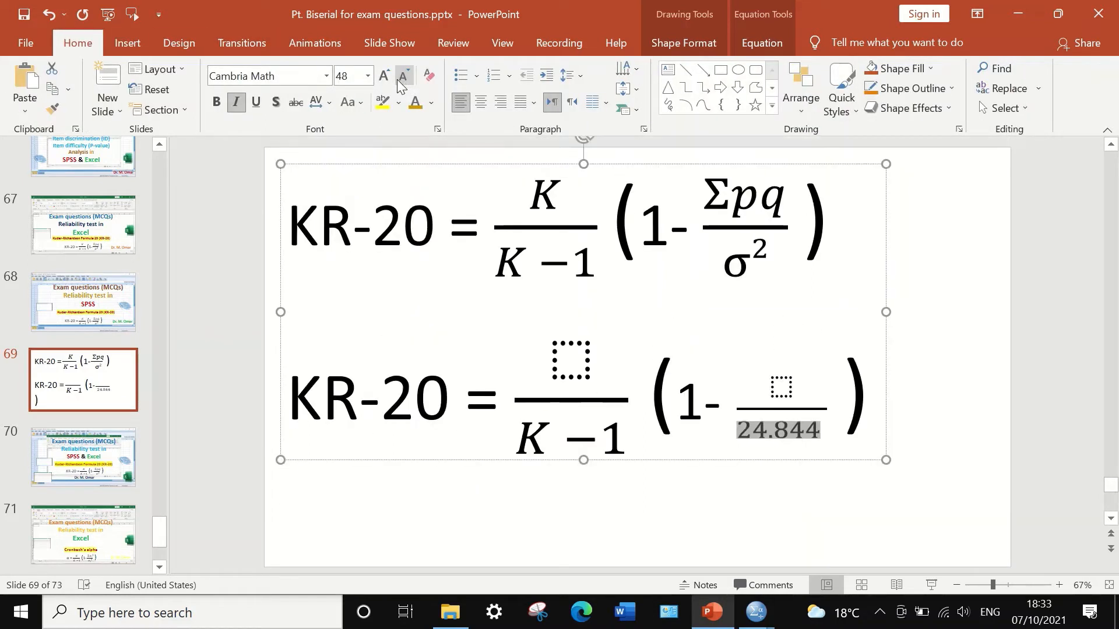
left_click(397, 79)
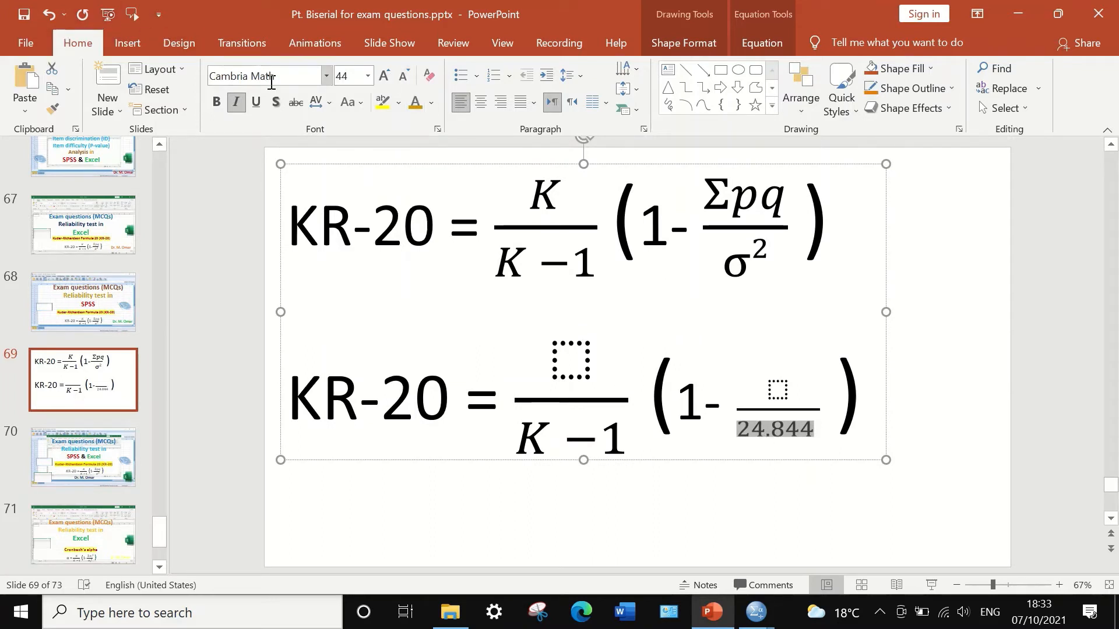
left_click(403, 77)
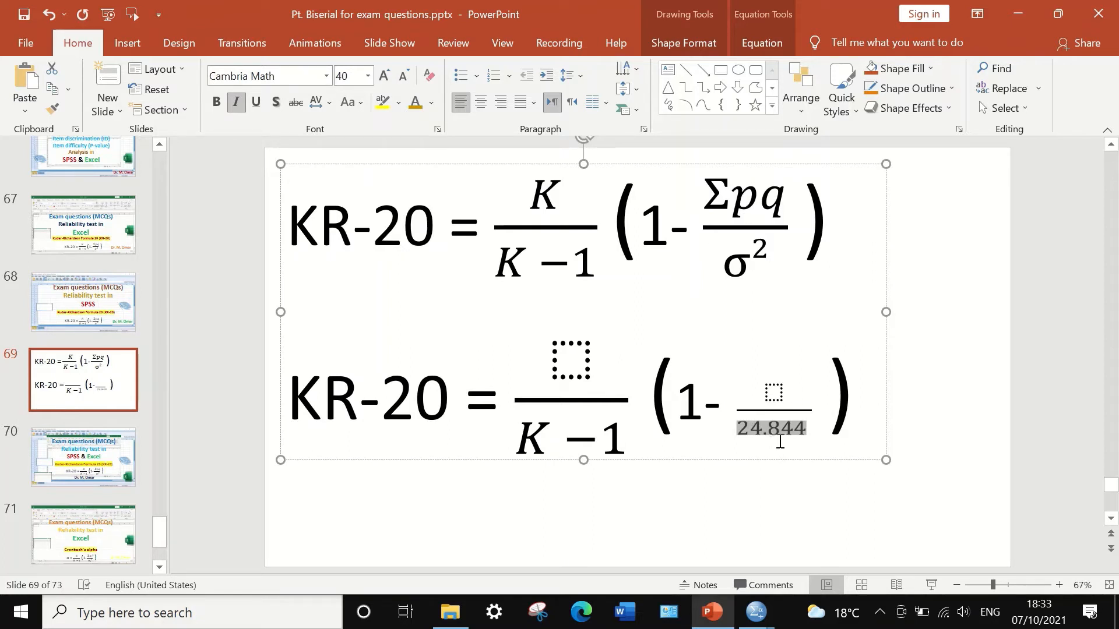
Return to the SPSS data editor and transpose all variables, Q1 through Totalscore, into a new dataset.
mouse_move(756, 612)
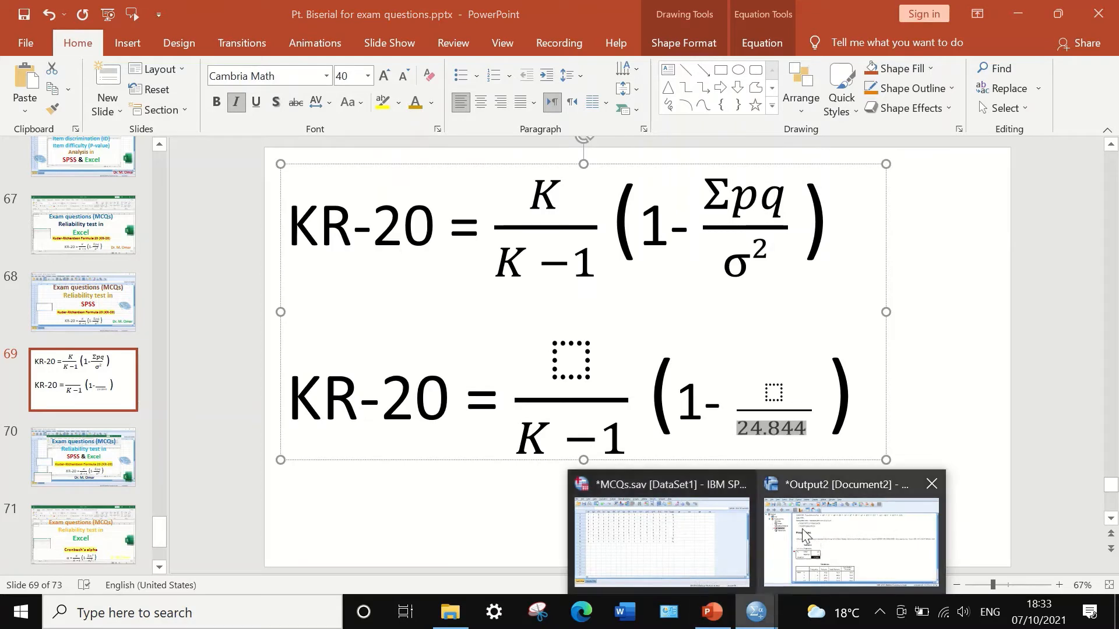
left_click(694, 545)
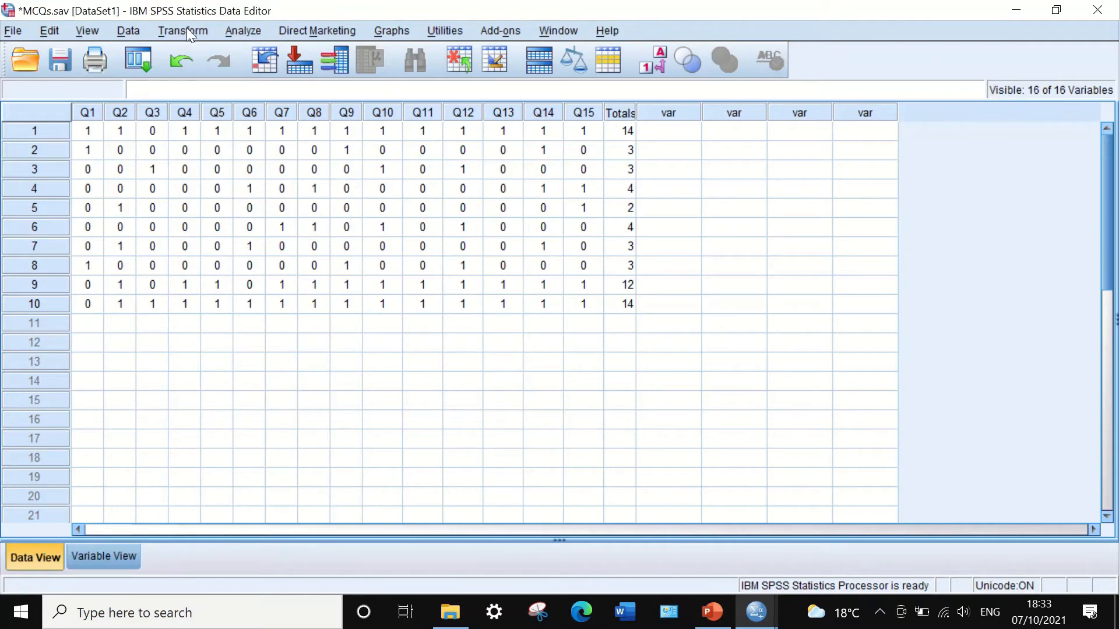
left_click(129, 32)
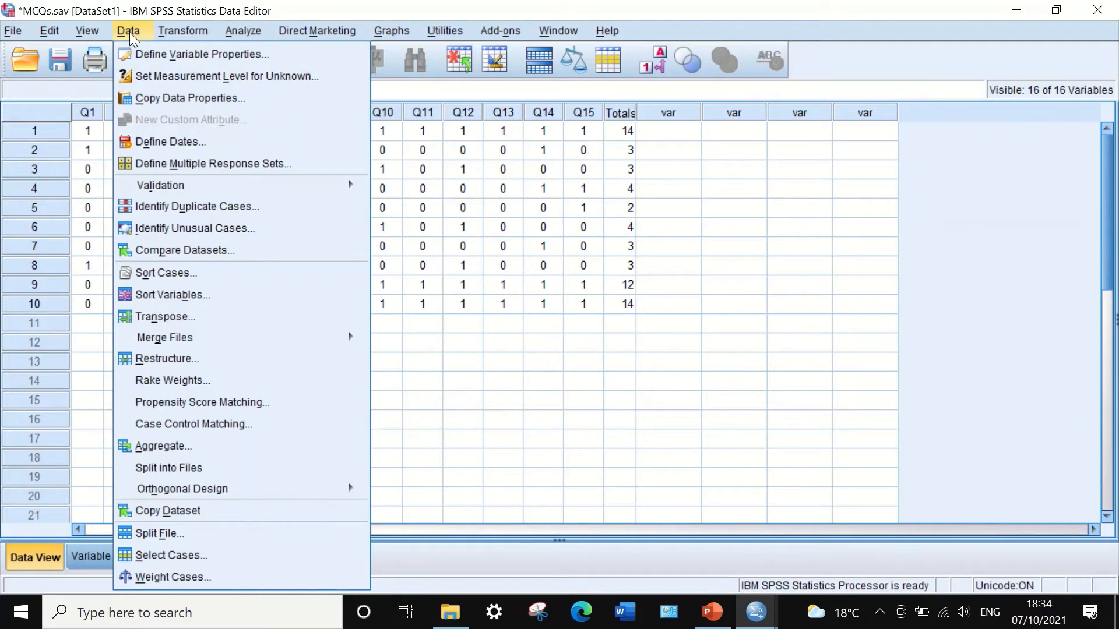
left_click(180, 316)
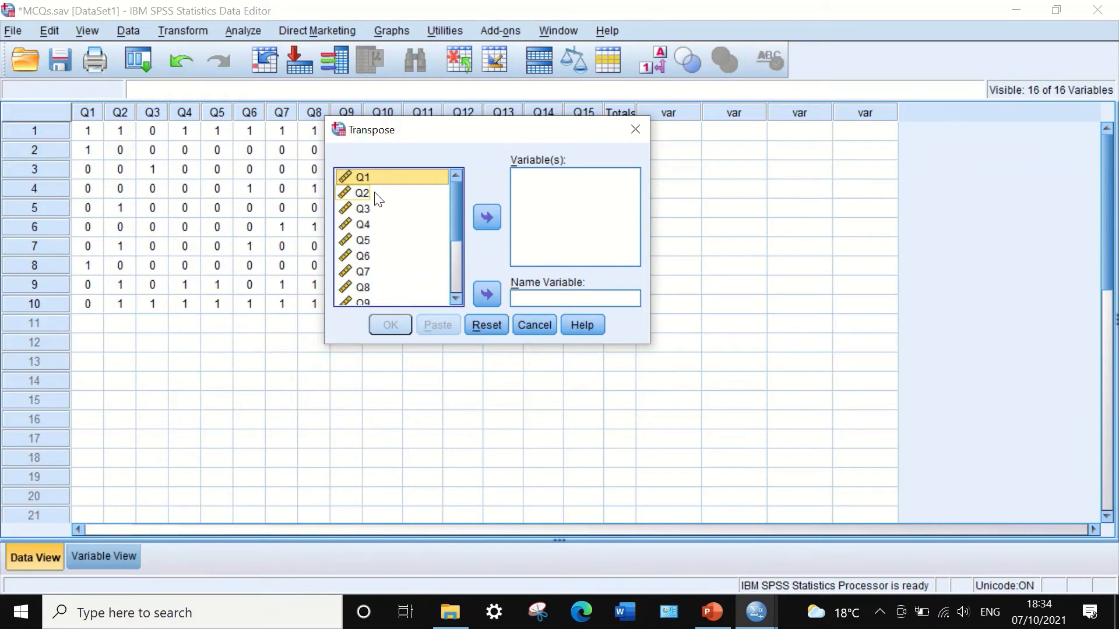
key("ctrl+a")
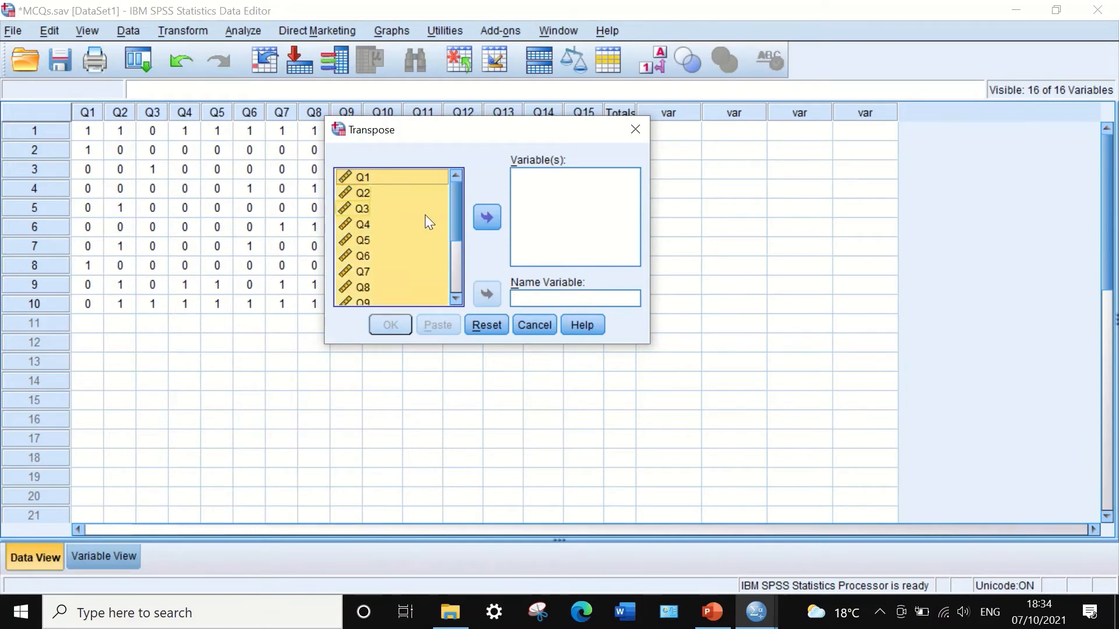
left_click(483, 217)
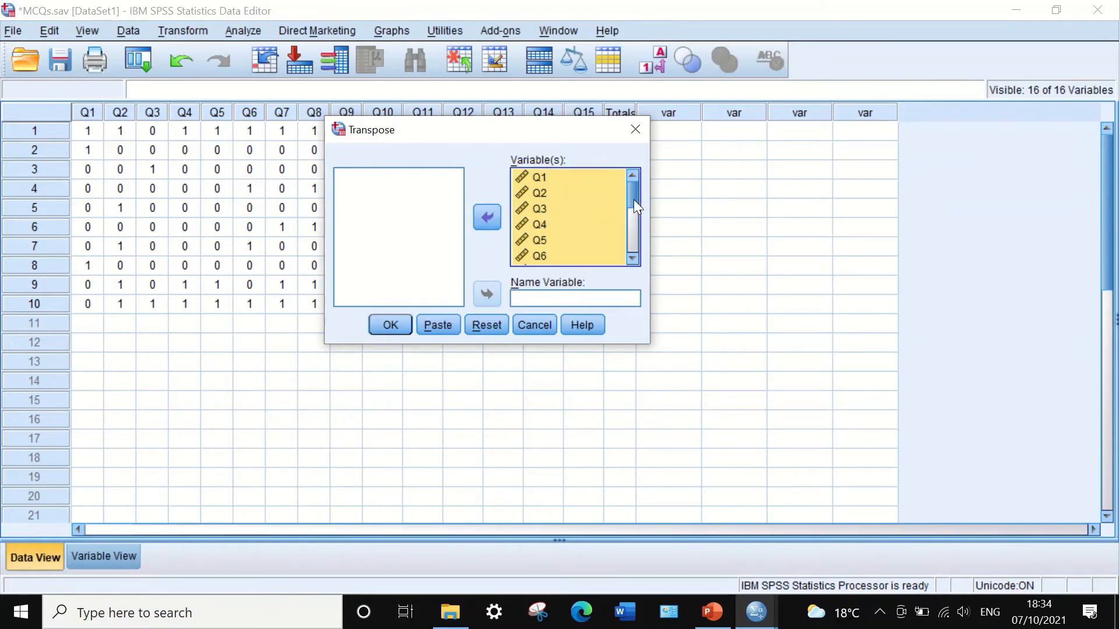
left_click_drag(634, 199, 634, 230)
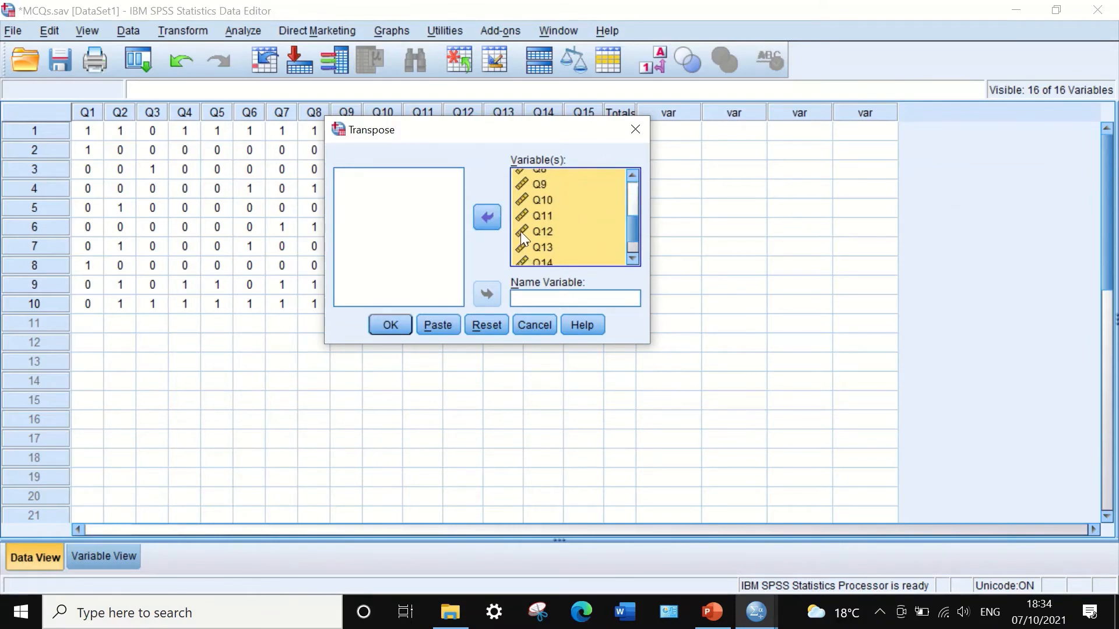
left_click(389, 325)
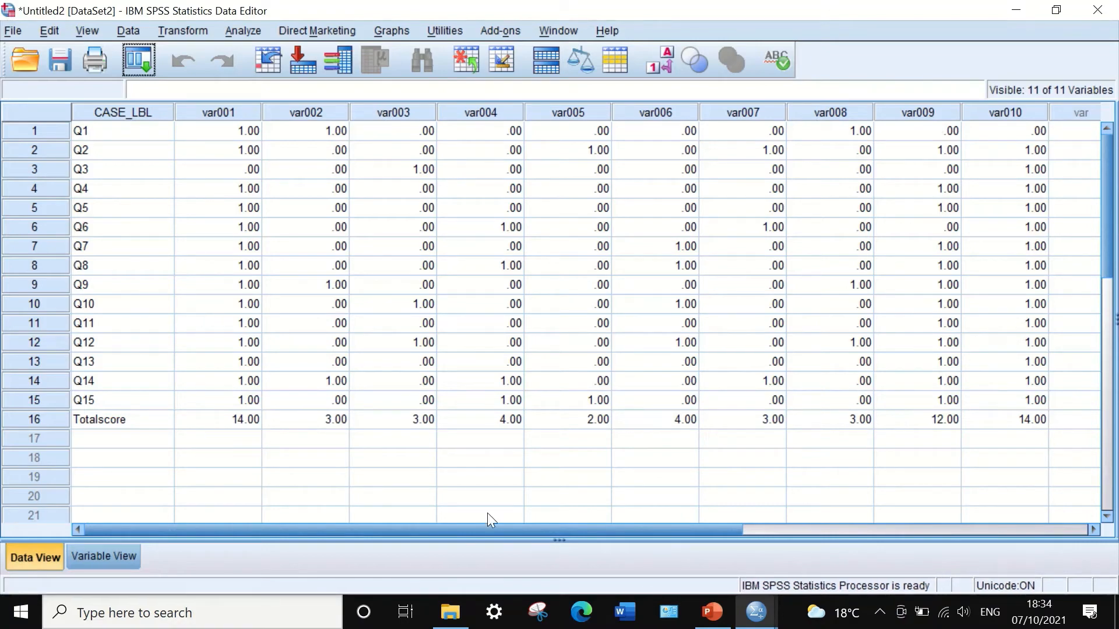
In the transposed dataset's variable view, set var001's decimals to 0.
left_click(108, 556)
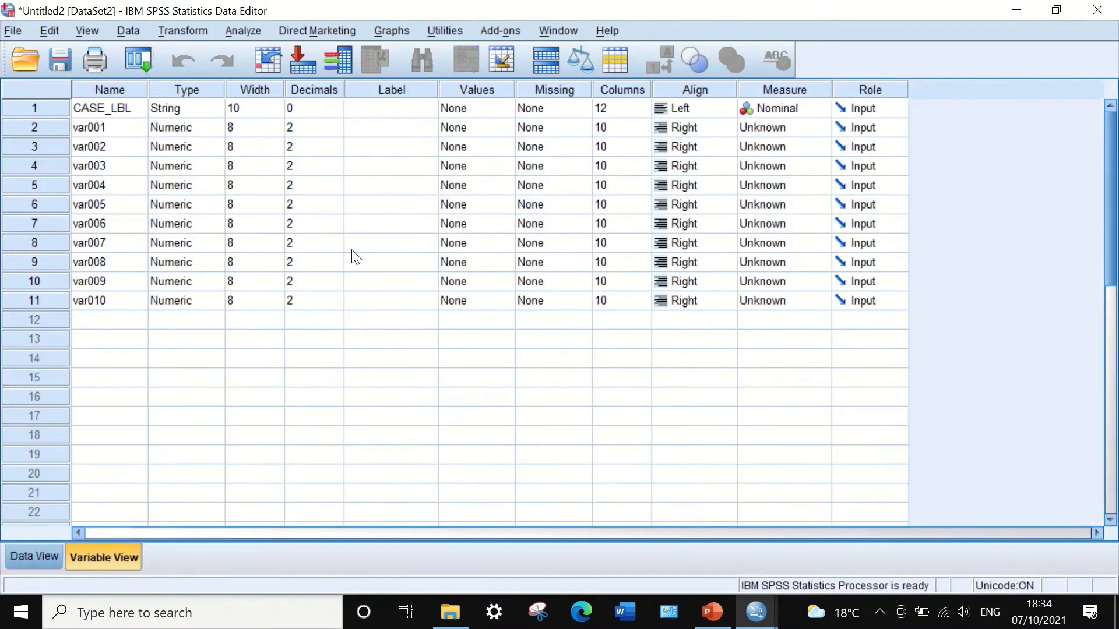
left_click(311, 127)
left_click(336, 132)
left_click(336, 131)
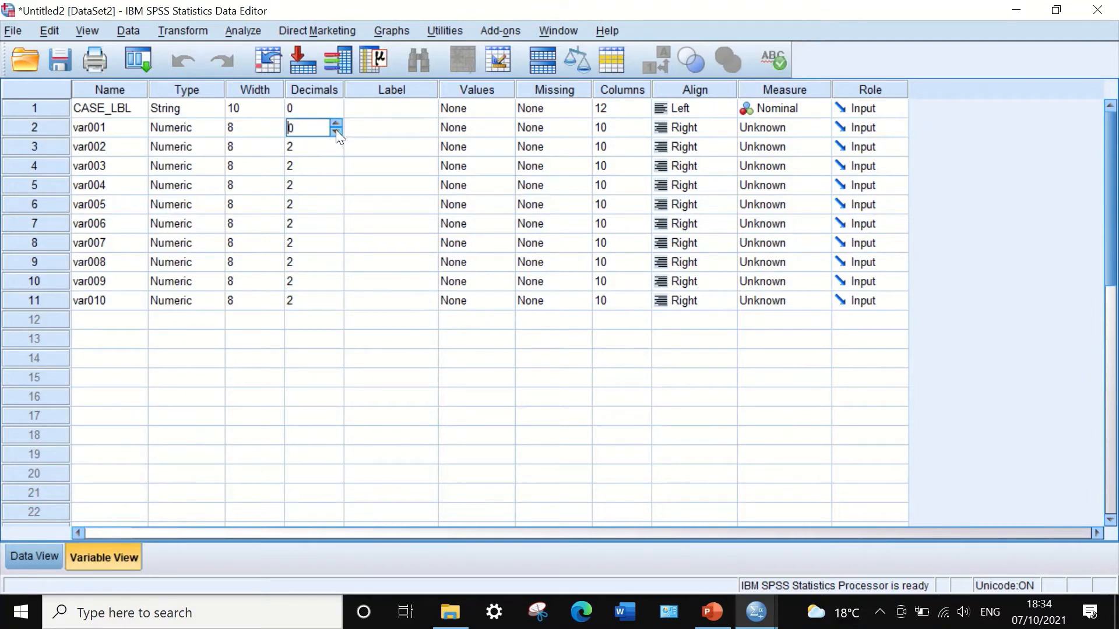
Paste a decimals setting of 0 into var002 through var010.
left_click(299, 108)
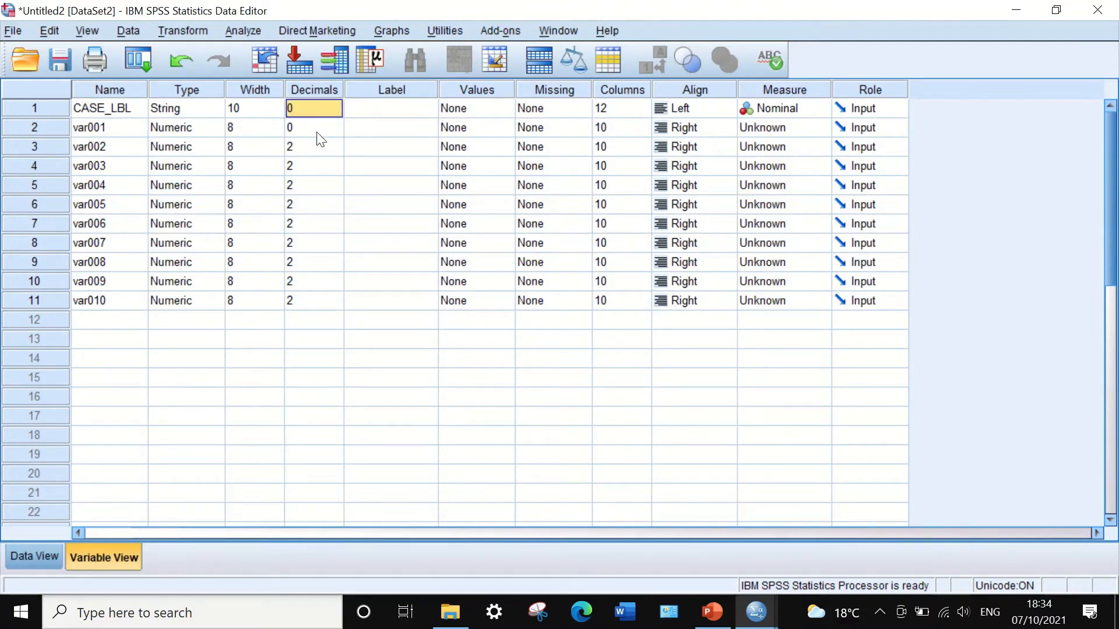
left_click_drag(314, 129, 314, 300)
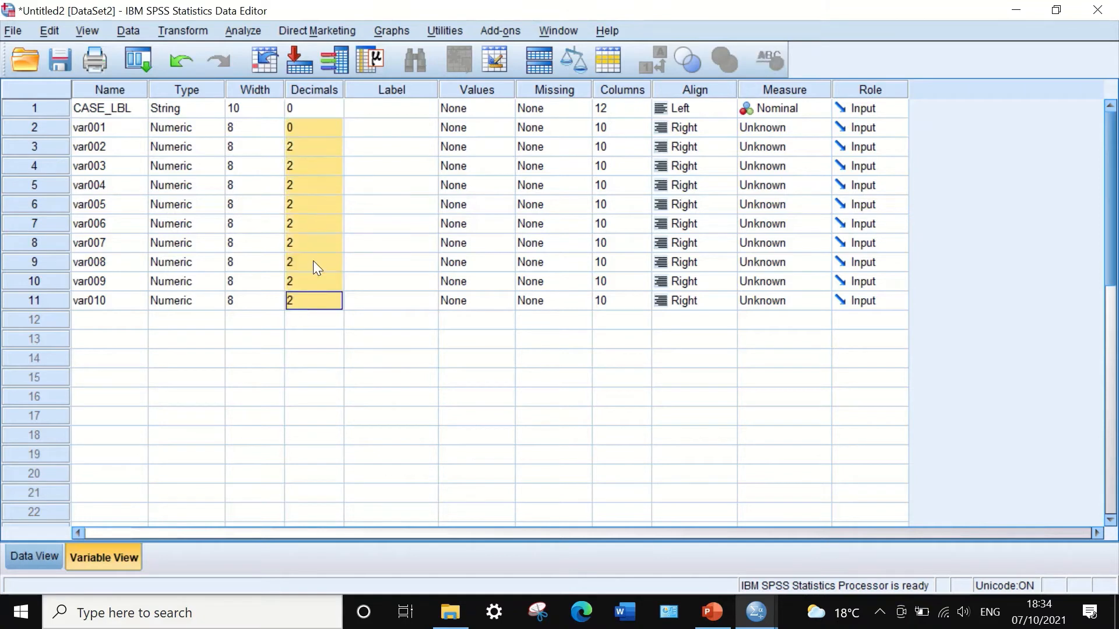
right_click(324, 204)
left_click(345, 234)
Set the alignment of CASE_LBL and var002 to Center.
left_click(702, 109)
left_click(701, 157)
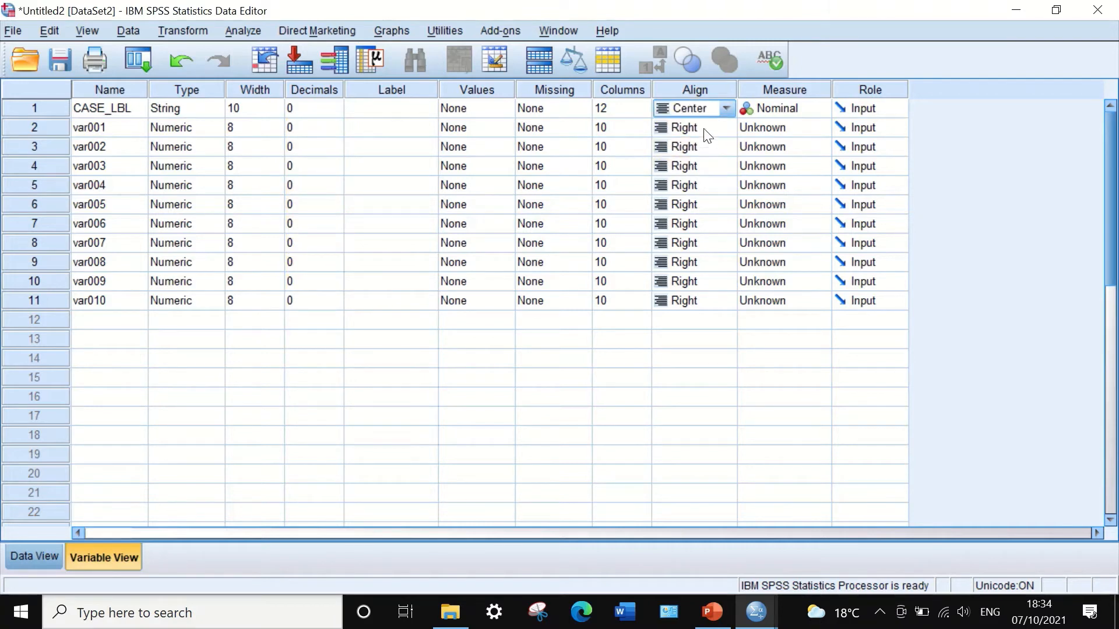
left_click(702, 127)
right_click(683, 103)
left_click(688, 119)
left_click_drag(685, 132, 699, 300)
right_click(687, 147)
left_click(708, 184)
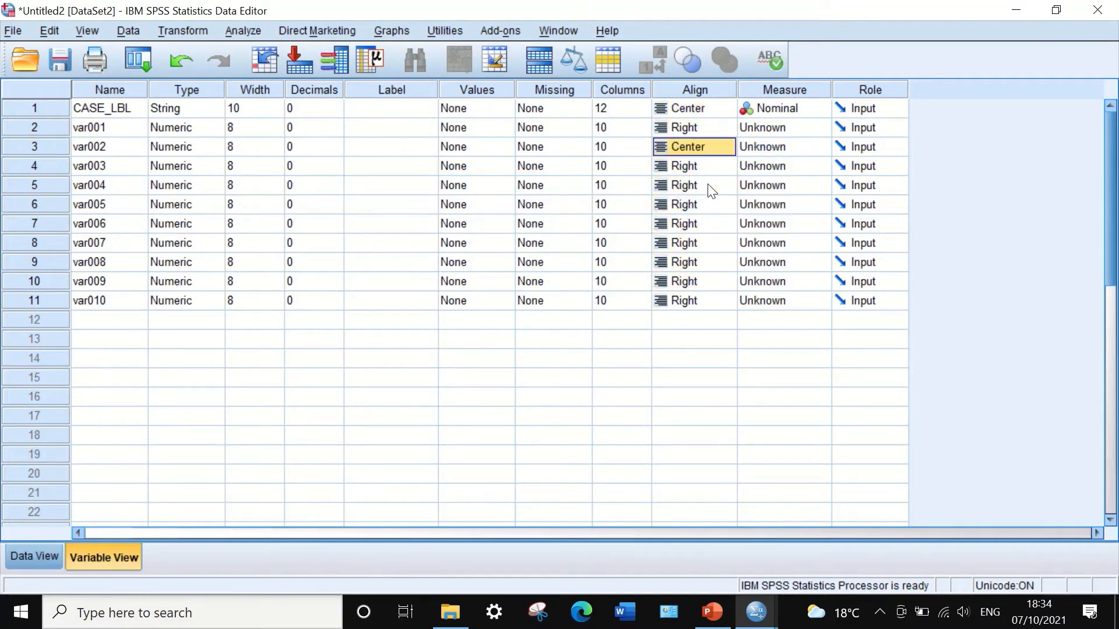
left_click(701, 133)
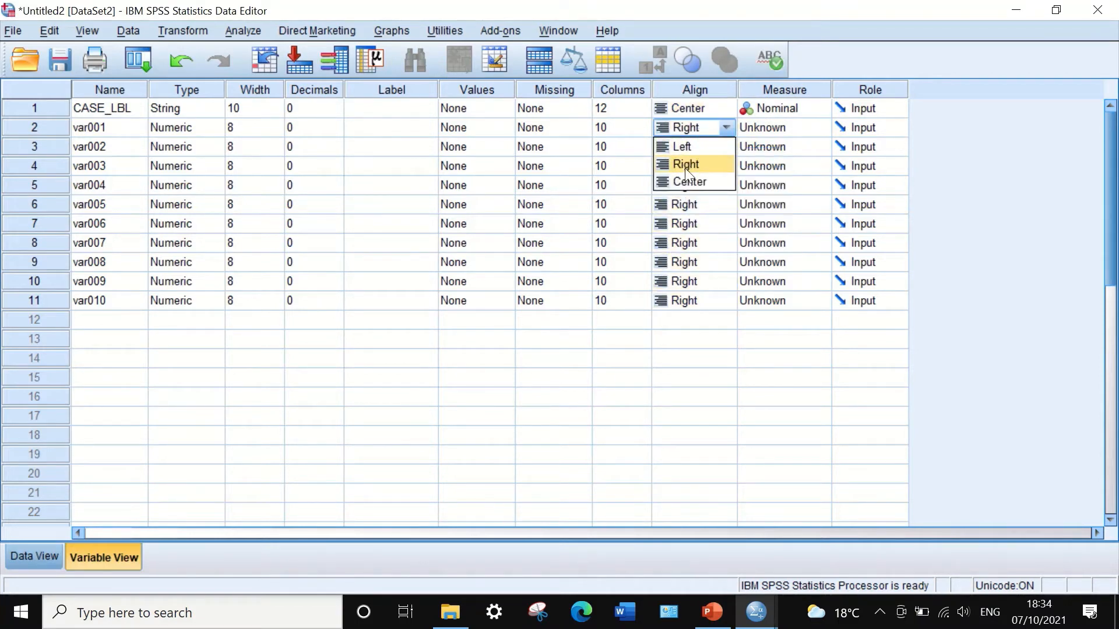
left_click(692, 110)
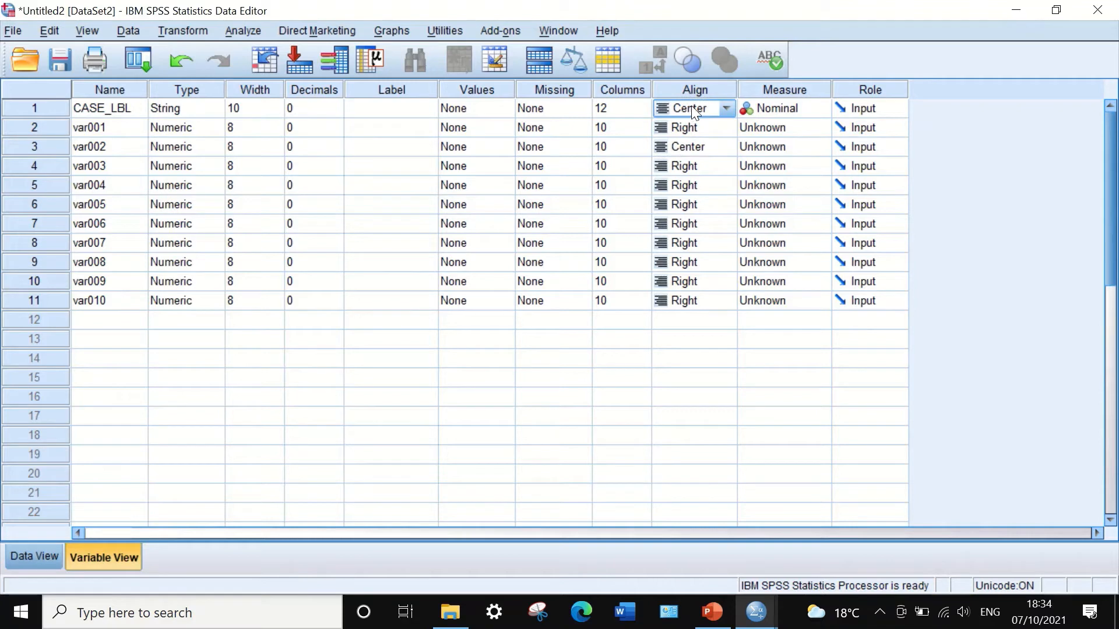
Copy the Center alignment to var001 and to var003 through var010.
left_click(695, 147)
right_click(680, 145)
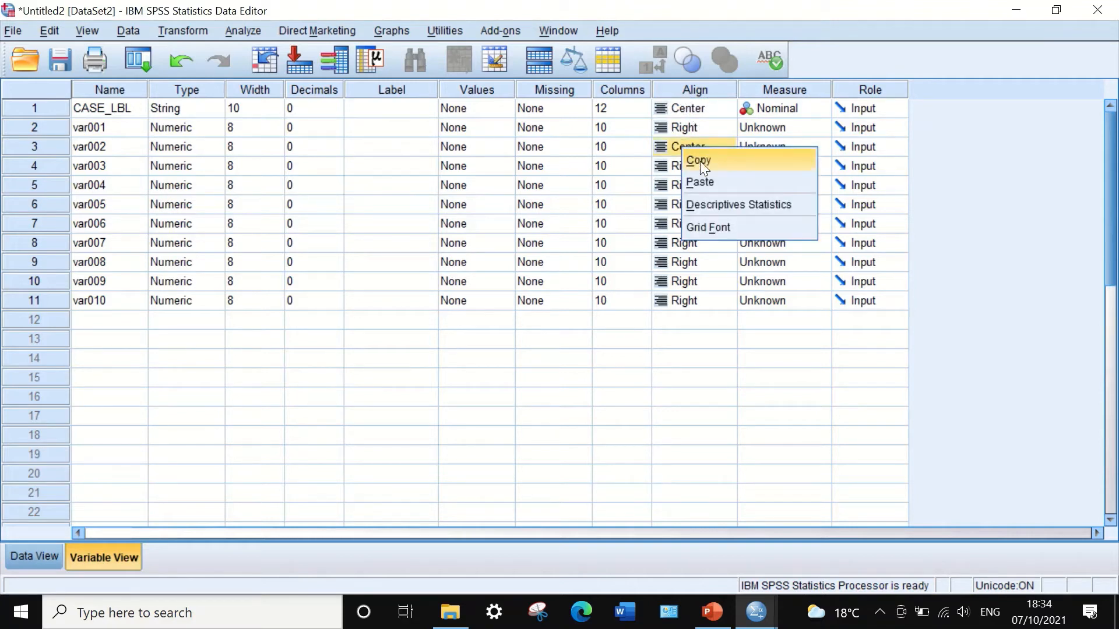
left_click(701, 161)
left_click(694, 167)
left_click_drag(694, 166, 701, 301)
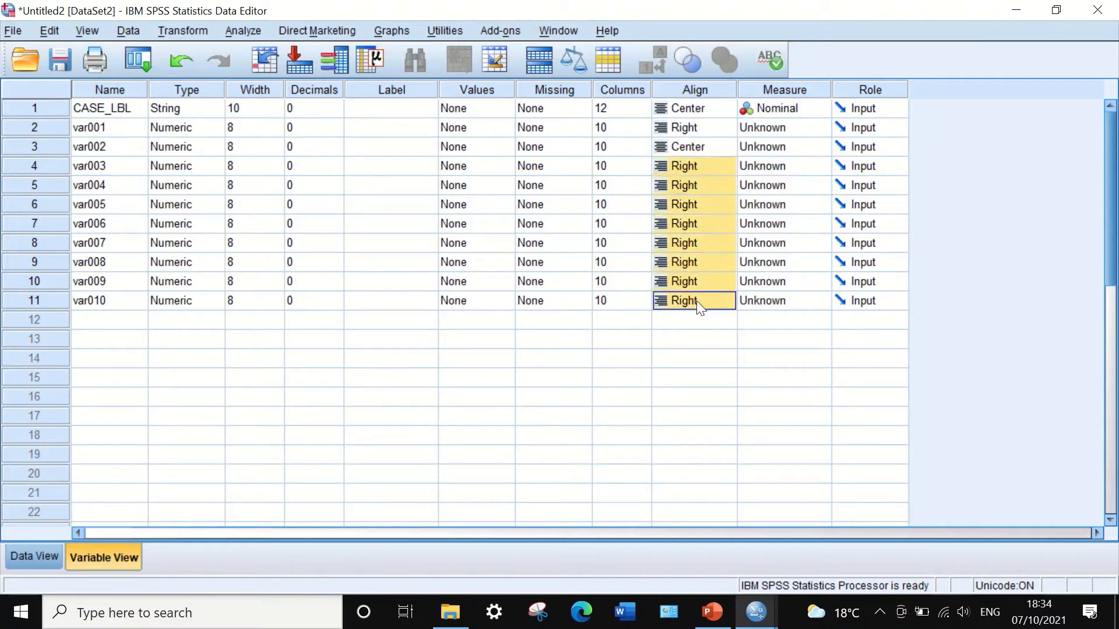
right_click(715, 196)
left_click(737, 230)
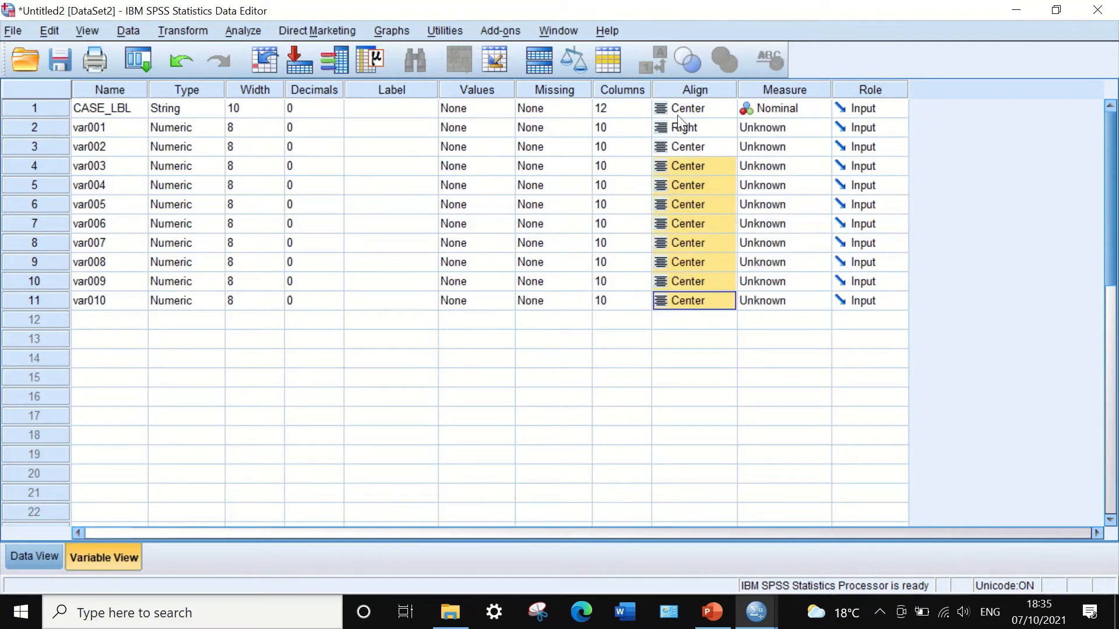
left_click(693, 127)
right_click(692, 128)
left_click(718, 159)
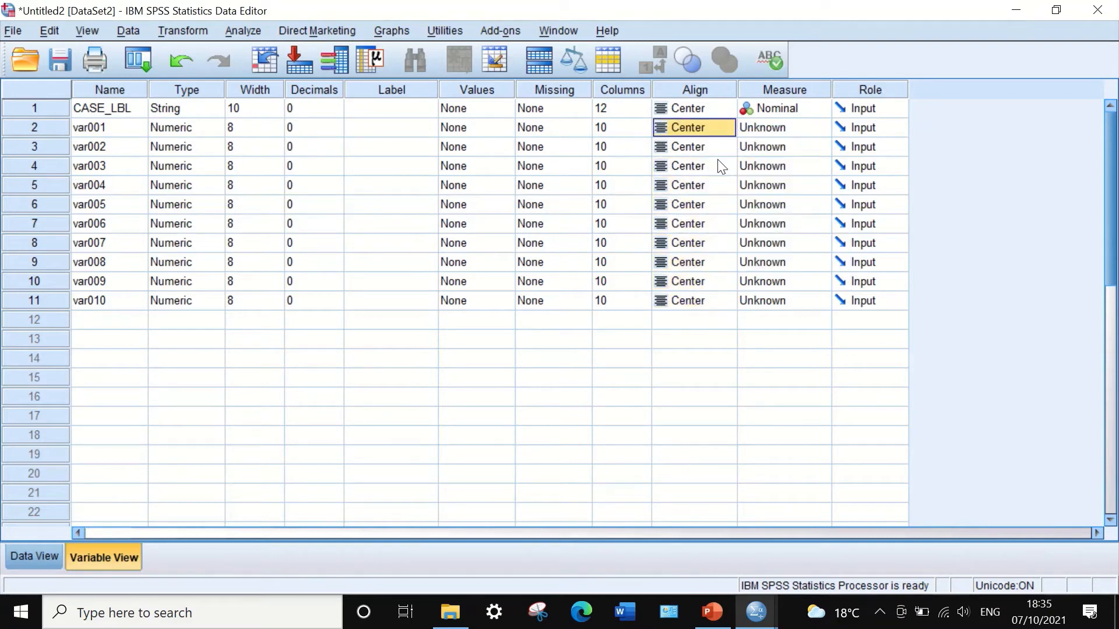
Set var001's measure level to Scale.
left_click(798, 126)
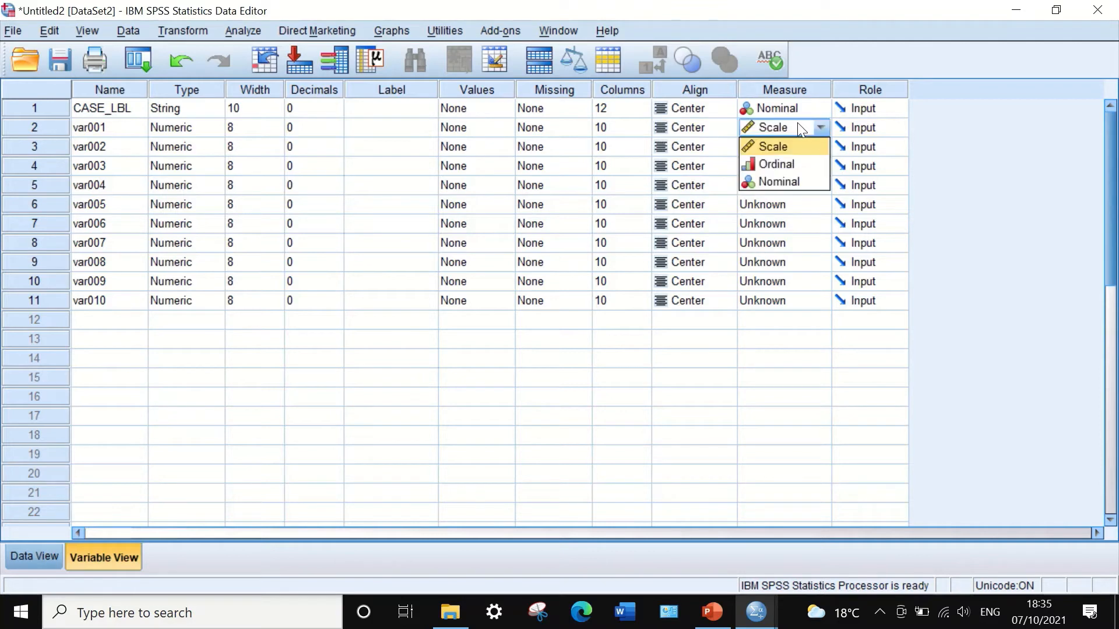
left_click(785, 146)
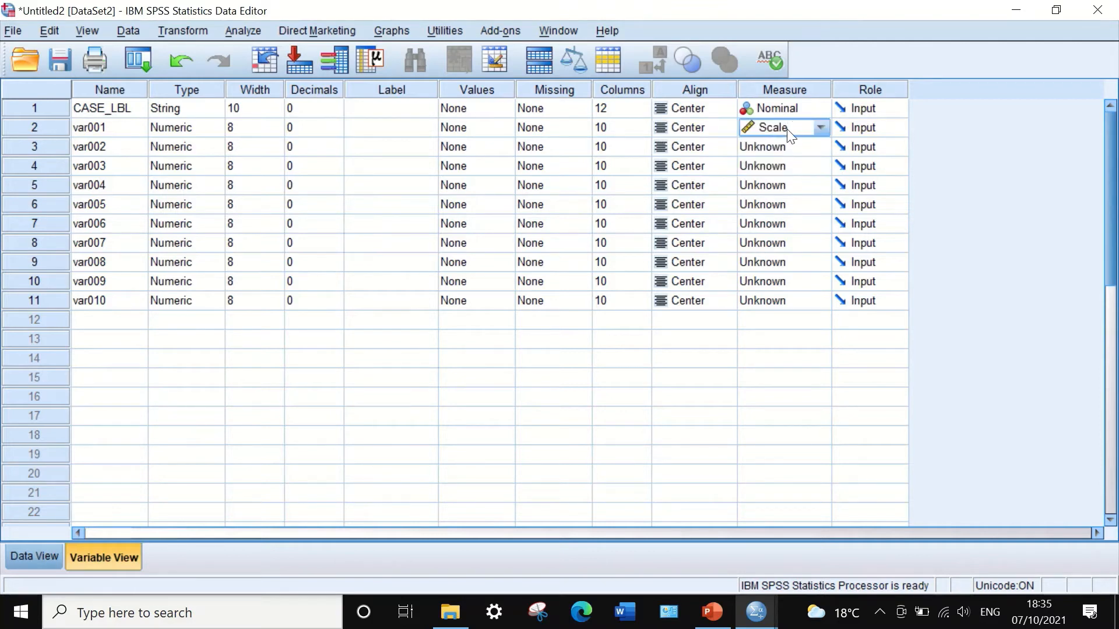
left_click(788, 107)
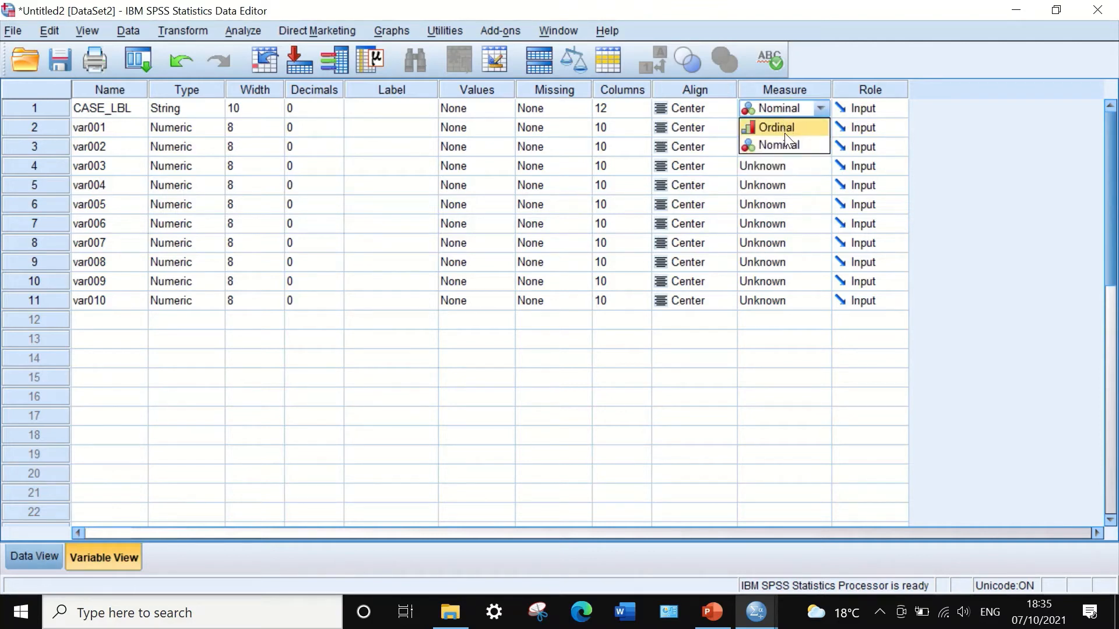
left_click(823, 65)
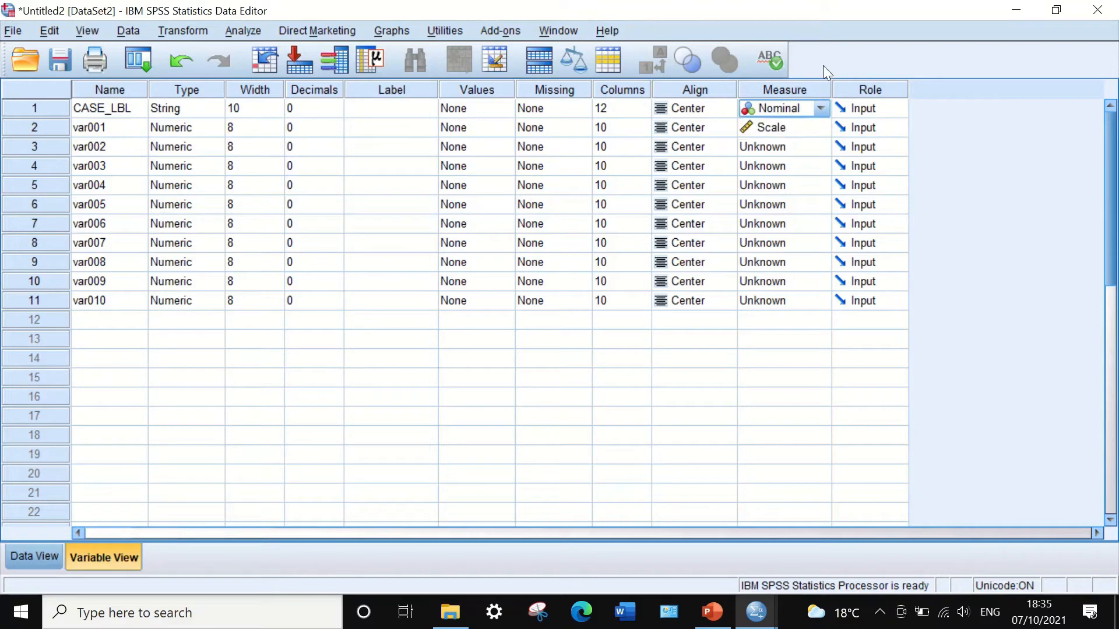
Set the measure level of var002 through var005 to Scale.
left_click(774, 126)
left_click(773, 203)
left_click(807, 150)
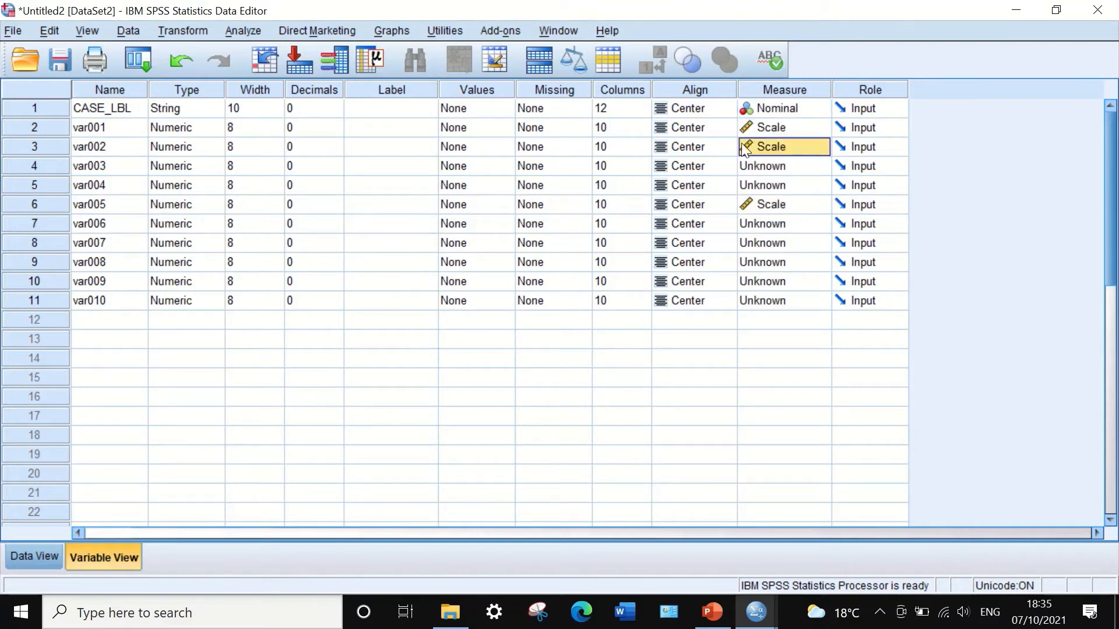
left_click(788, 165)
key("ctrl+v")
left_click(784, 186)
key("ctrl+v")
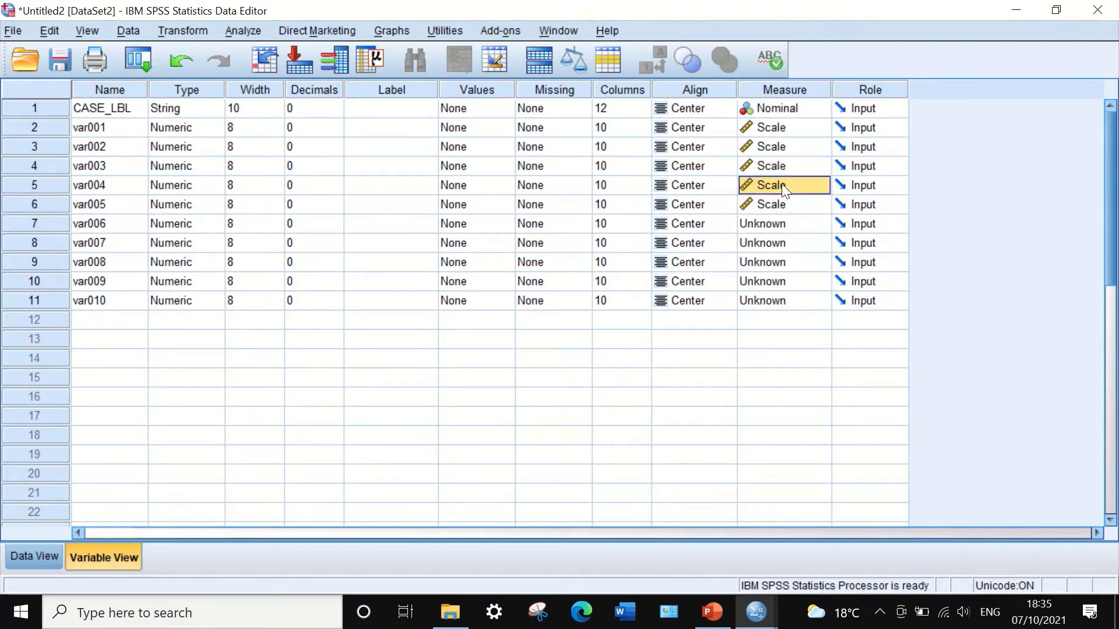
Set the measure level of var006 through var010 to Scale.
left_click(782, 201)
left_click(779, 225)
left_click(779, 225)
left_click(774, 244)
left_click(771, 245)
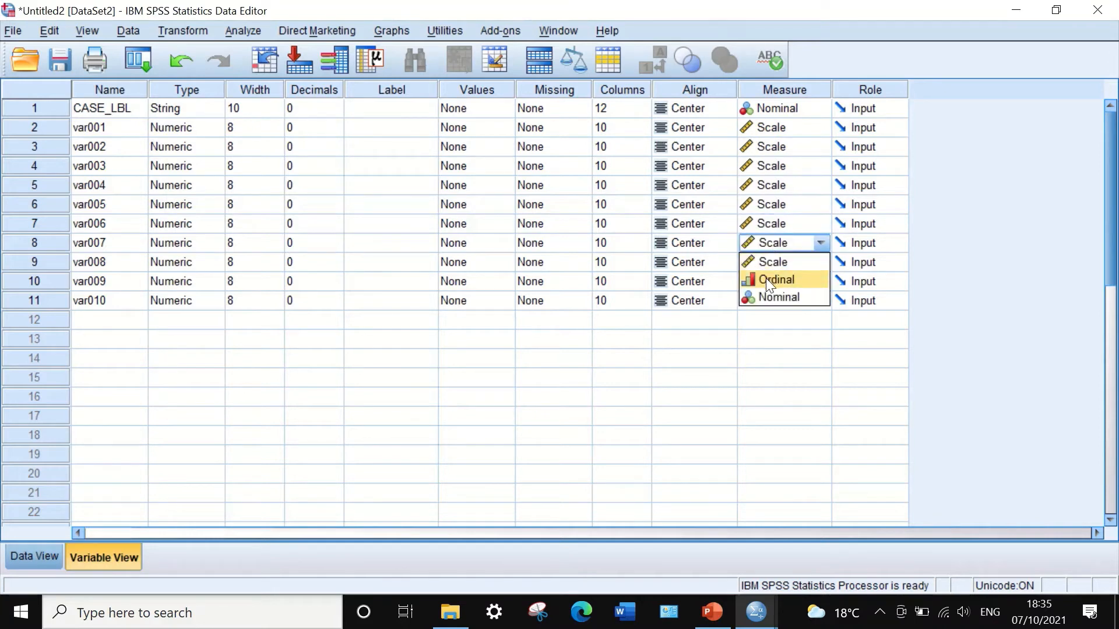
left_click(768, 308)
left_click(771, 279)
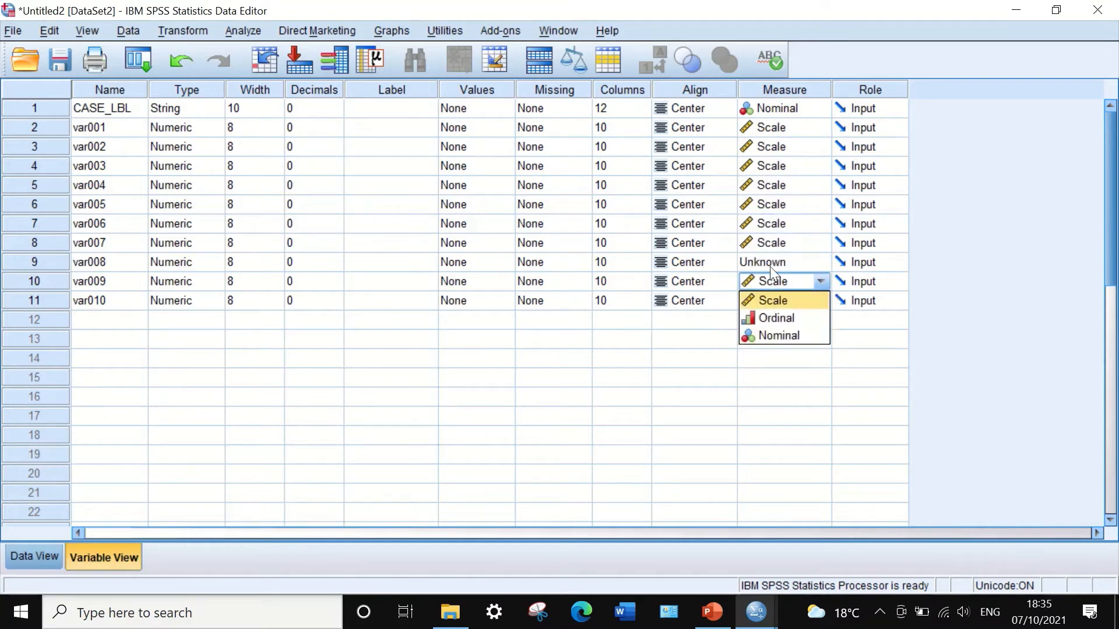
left_click(770, 267)
left_click(758, 342)
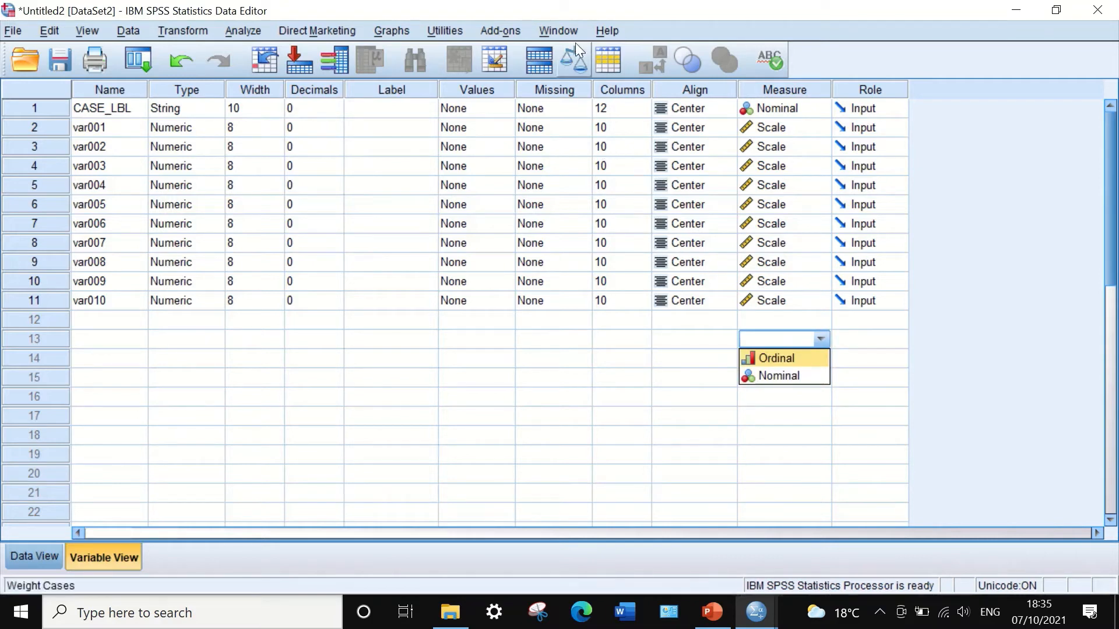
Set CASE_LBL's column width to 4.
left_click(634, 112)
type("8")
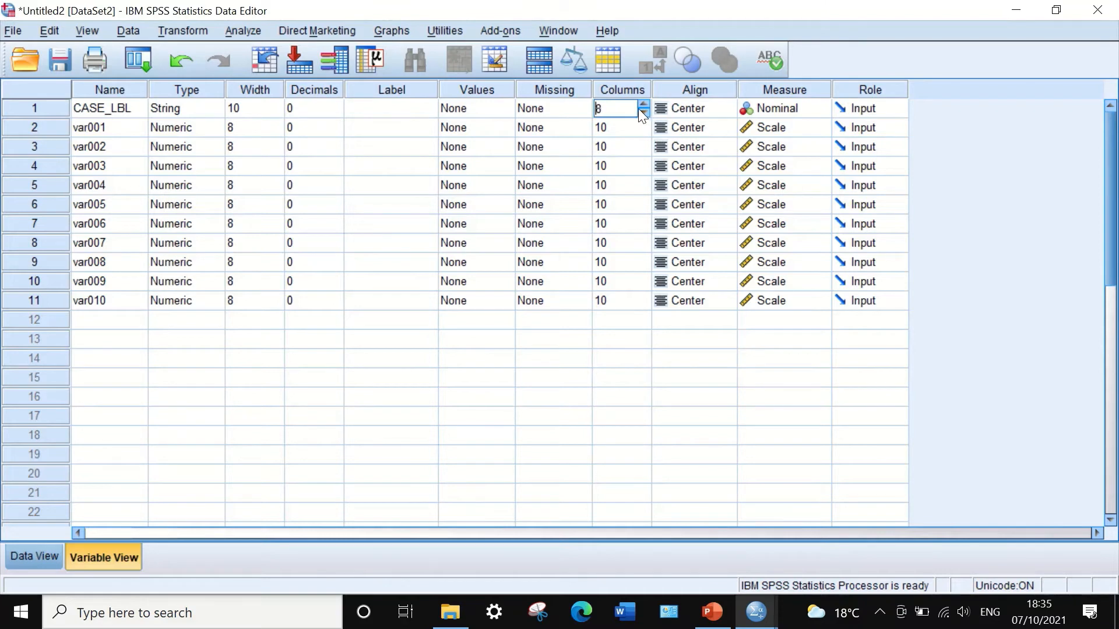
left_click(641, 112)
left_click(643, 113)
key("Return")
Copy CASE_LBL's column width of 4 to var001 and var002.
left_click(604, 103)
right_click(602, 104)
left_click(625, 117)
left_click_drag(617, 127, 633, 295)
right_click(611, 147)
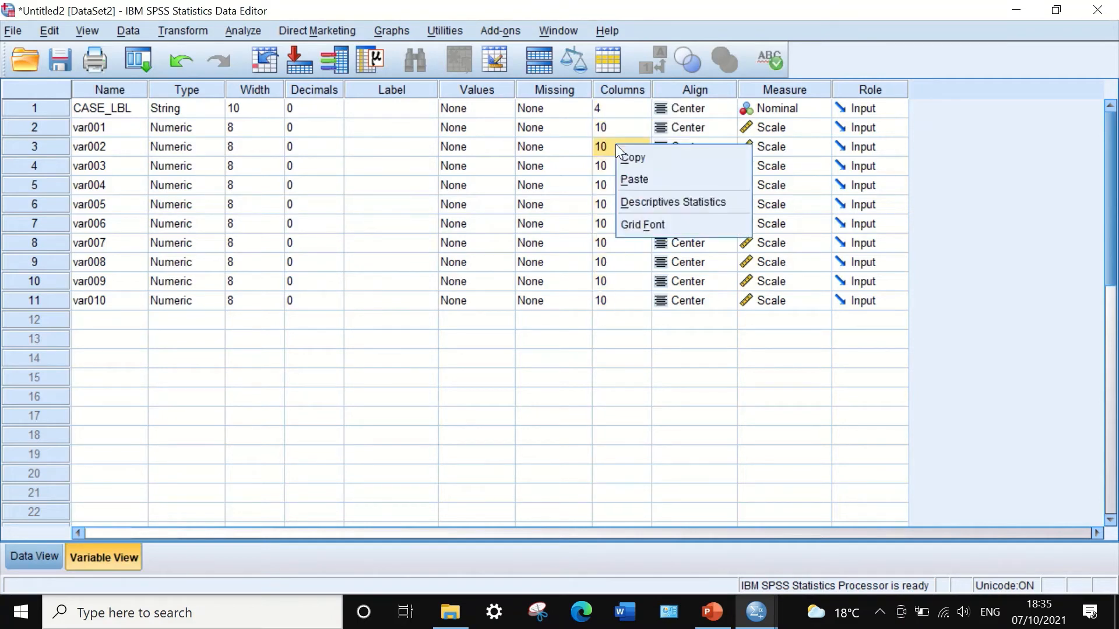
left_click(640, 177)
right_click(618, 128)
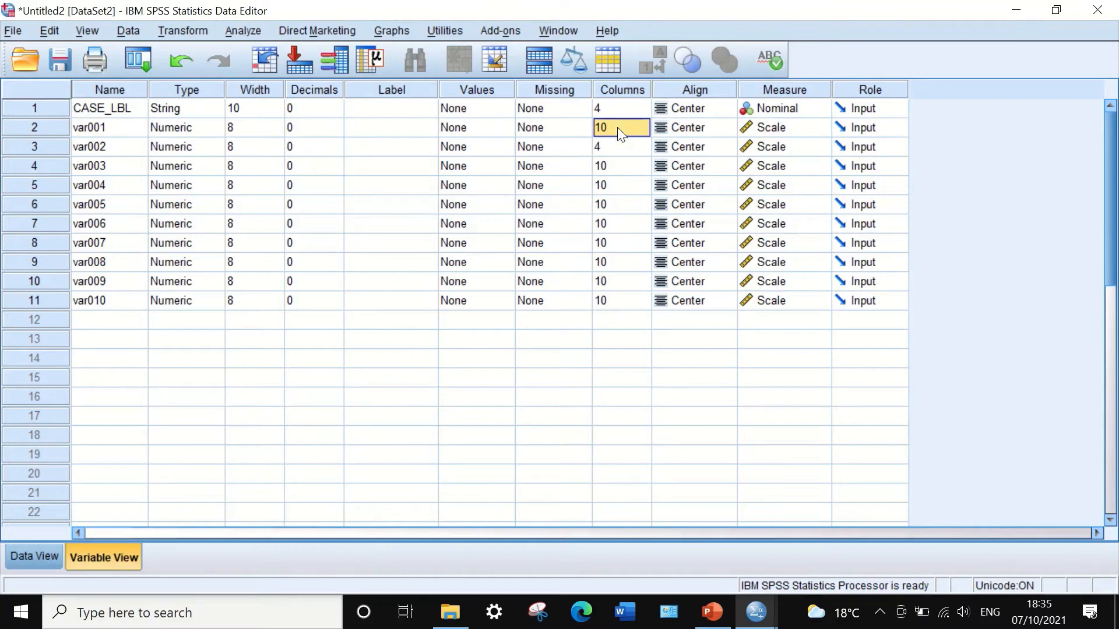
left_click(638, 159)
Paste the column width of 4 into var003 through var010.
left_click_drag(617, 167, 632, 300)
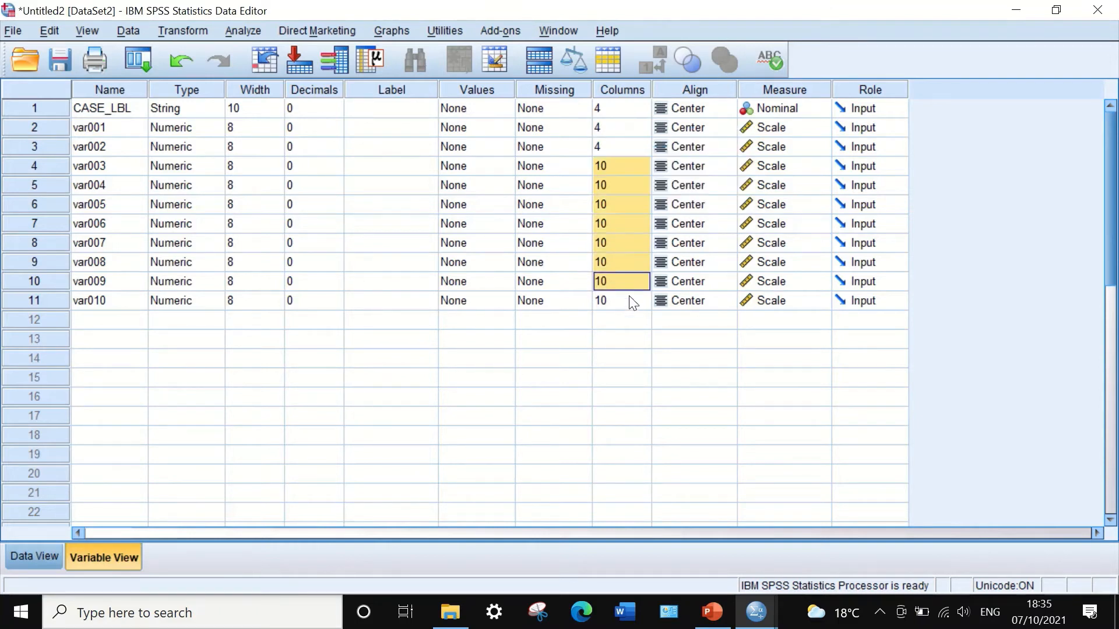
right_click(626, 162)
left_click(625, 174)
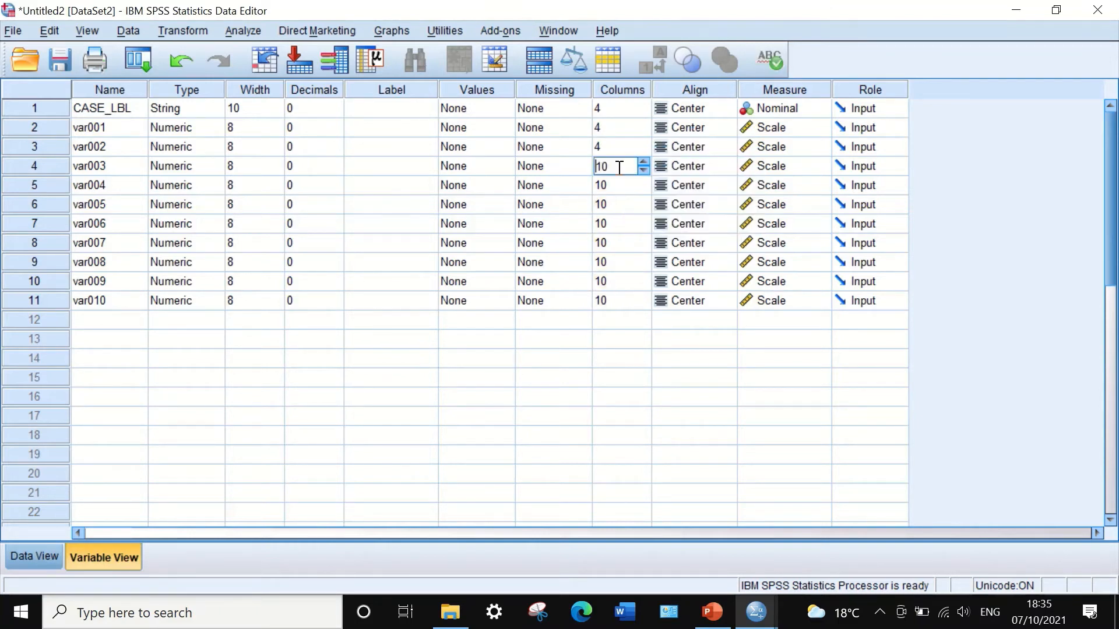
left_click(617, 140)
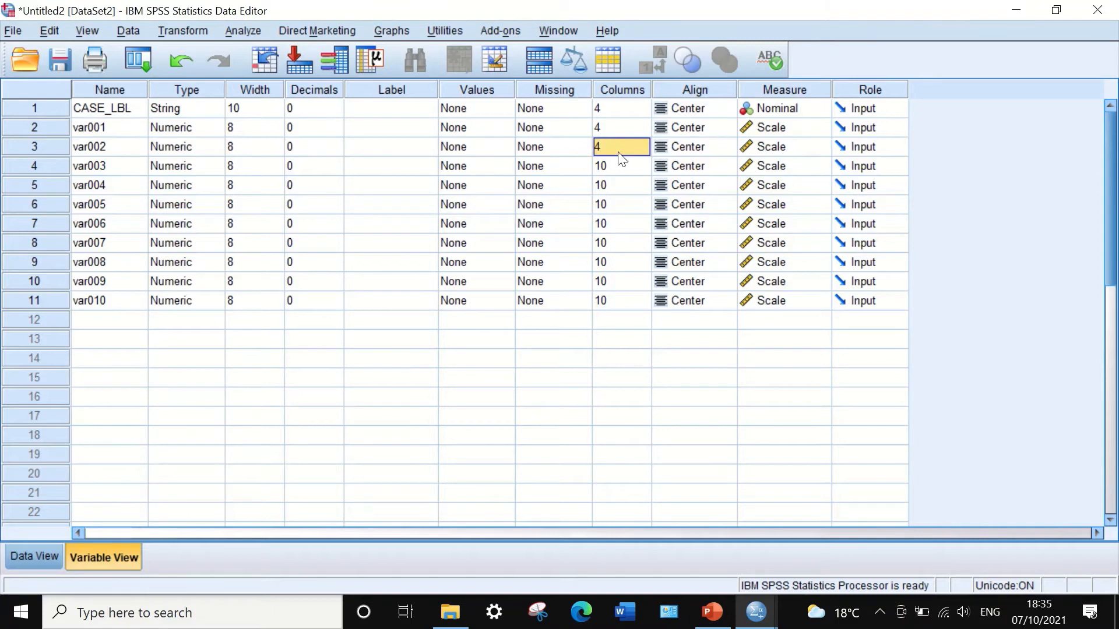
left_click_drag(621, 169, 625, 300)
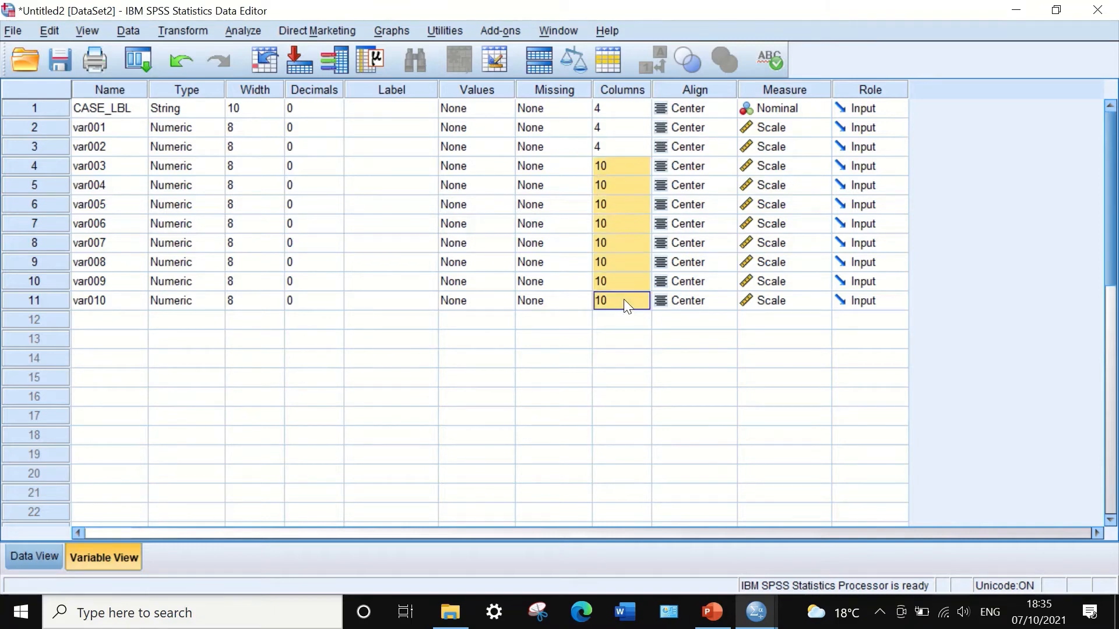
key("ctrl+v")
left_click(627, 320)
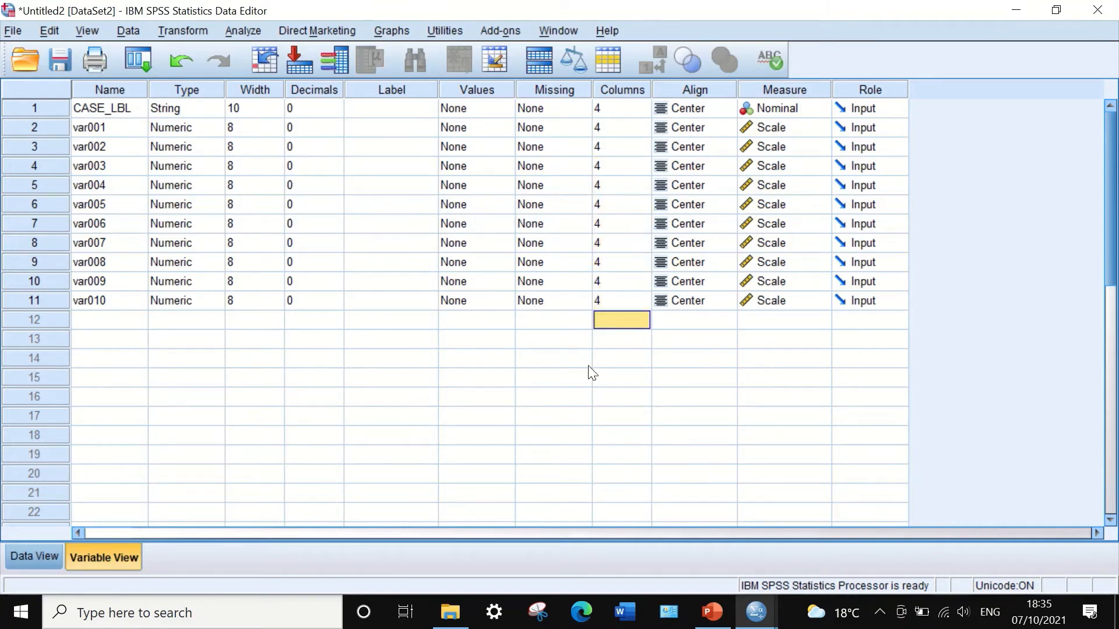
Rename variables var001 through var010 to S01 through S10 by replacing "var0" with "S" in their names.
left_click(32, 557)
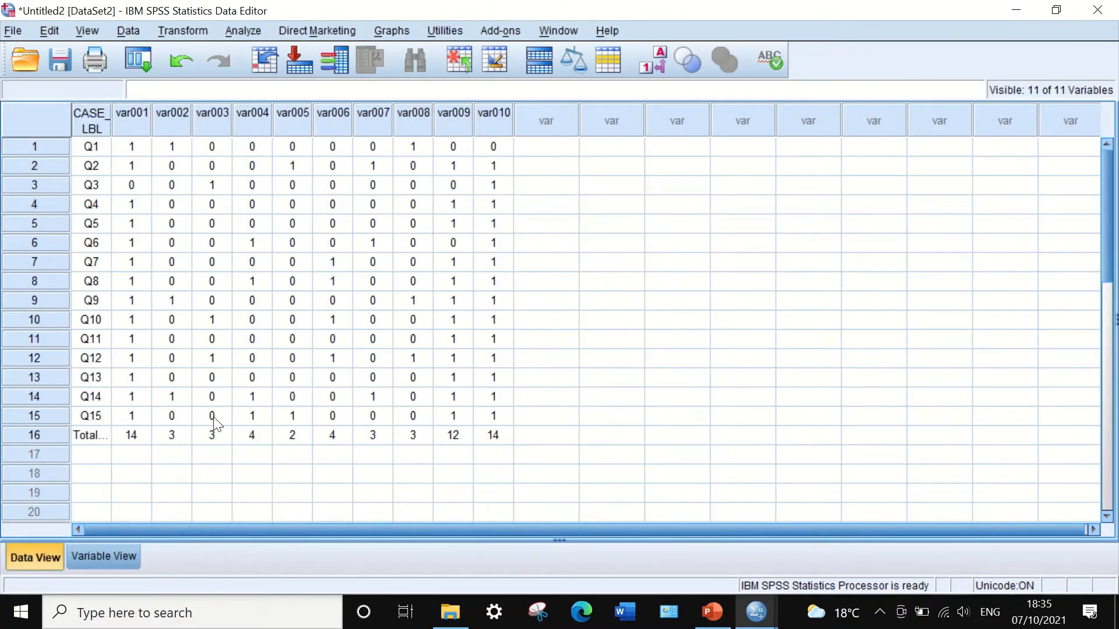
left_click(103, 558)
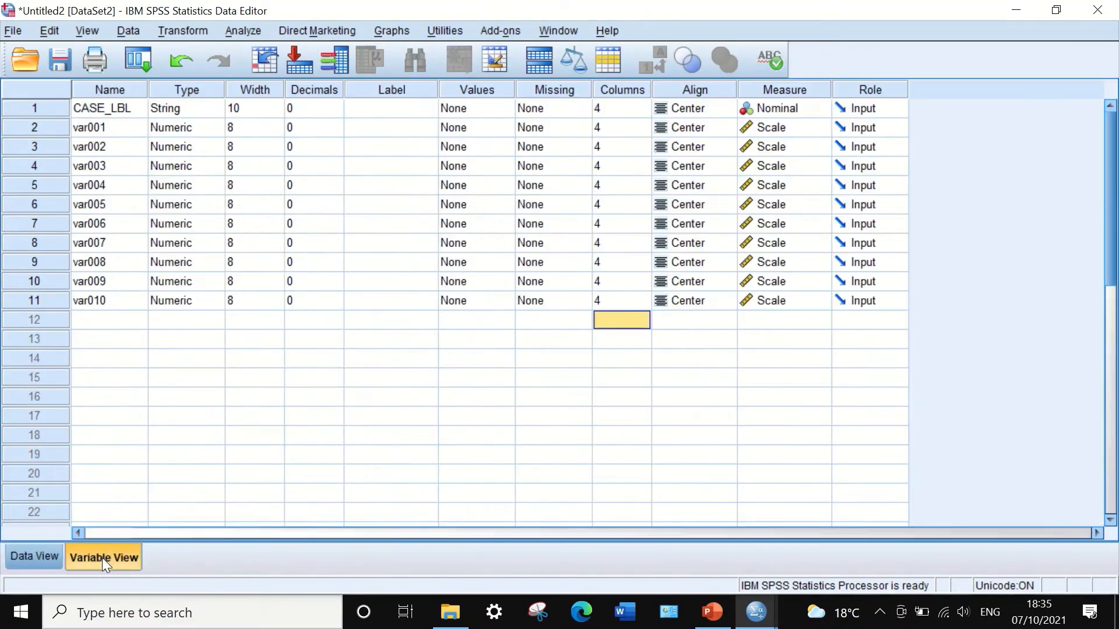
left_click(121, 127)
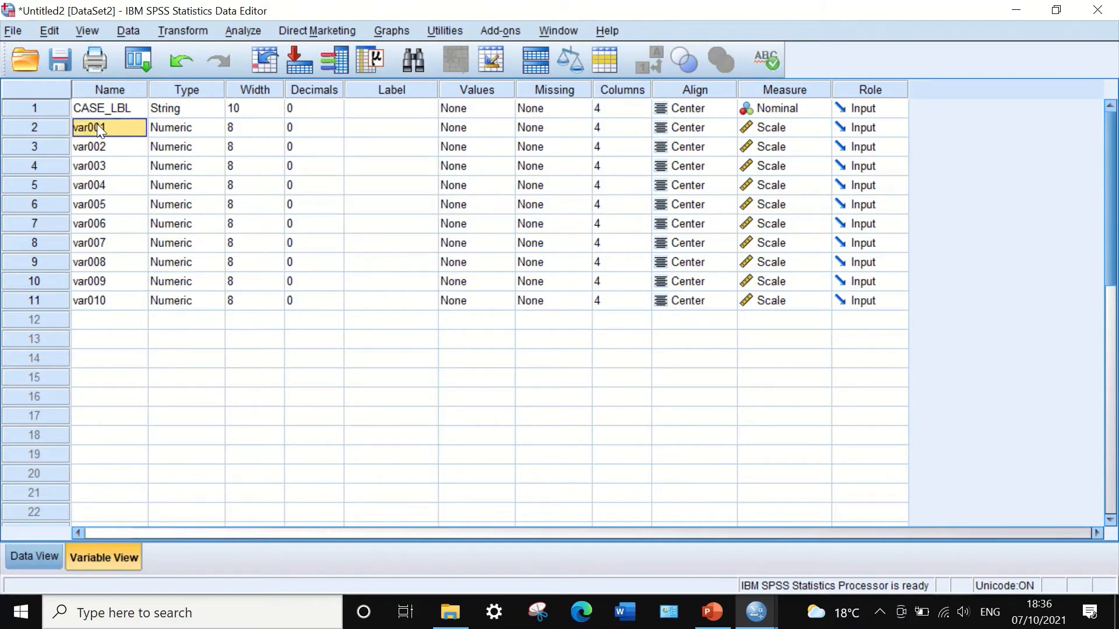
left_click_drag(111, 121, 123, 292)
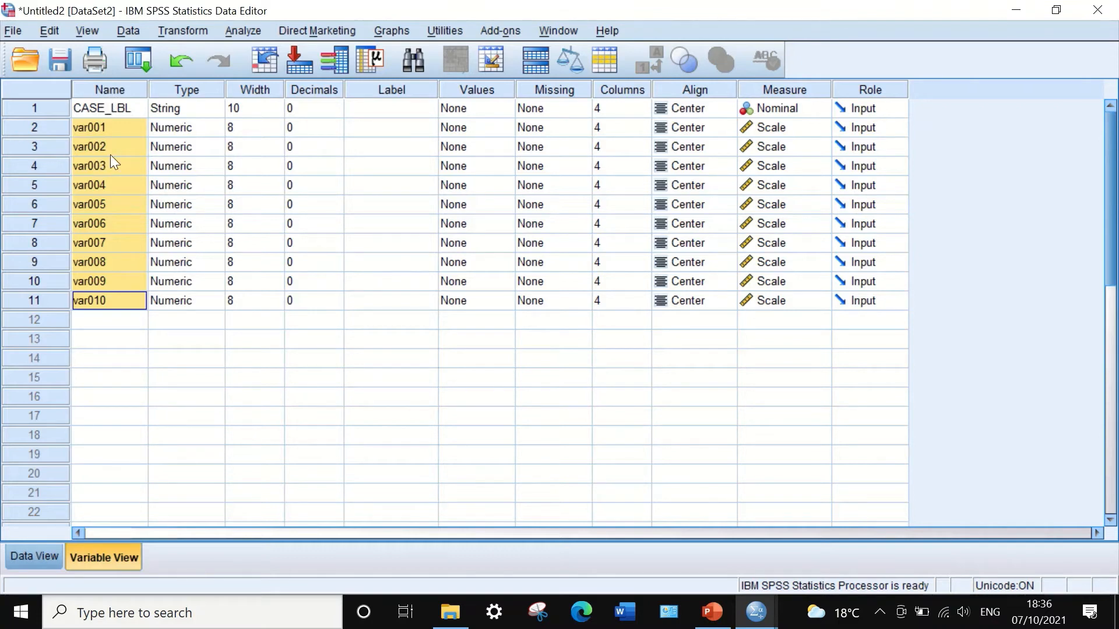
key("ctrl+f")
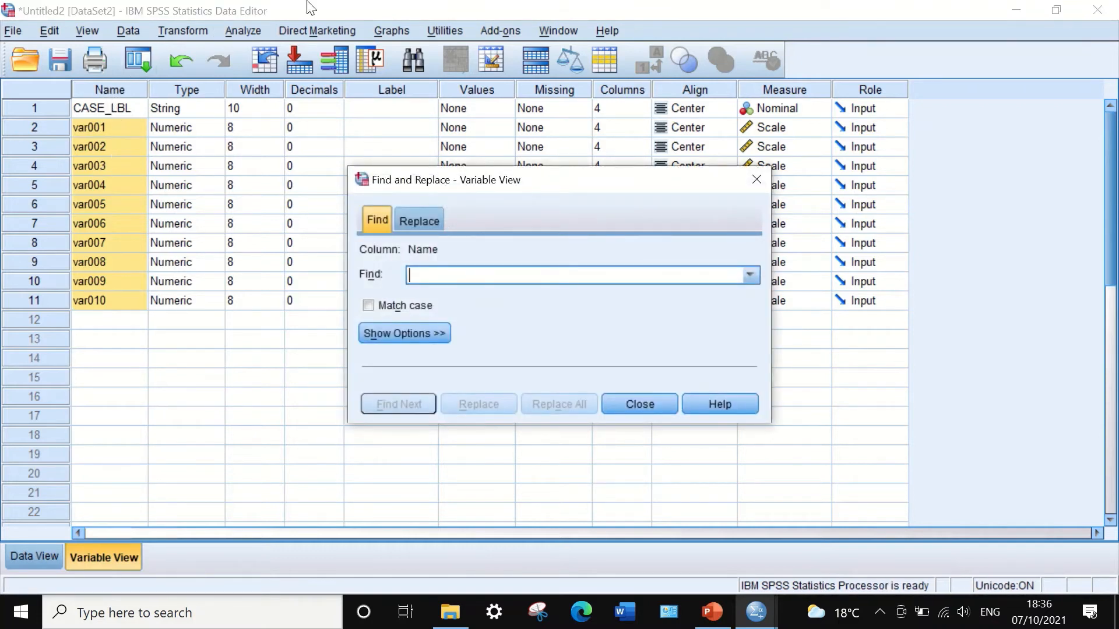
left_click(425, 217)
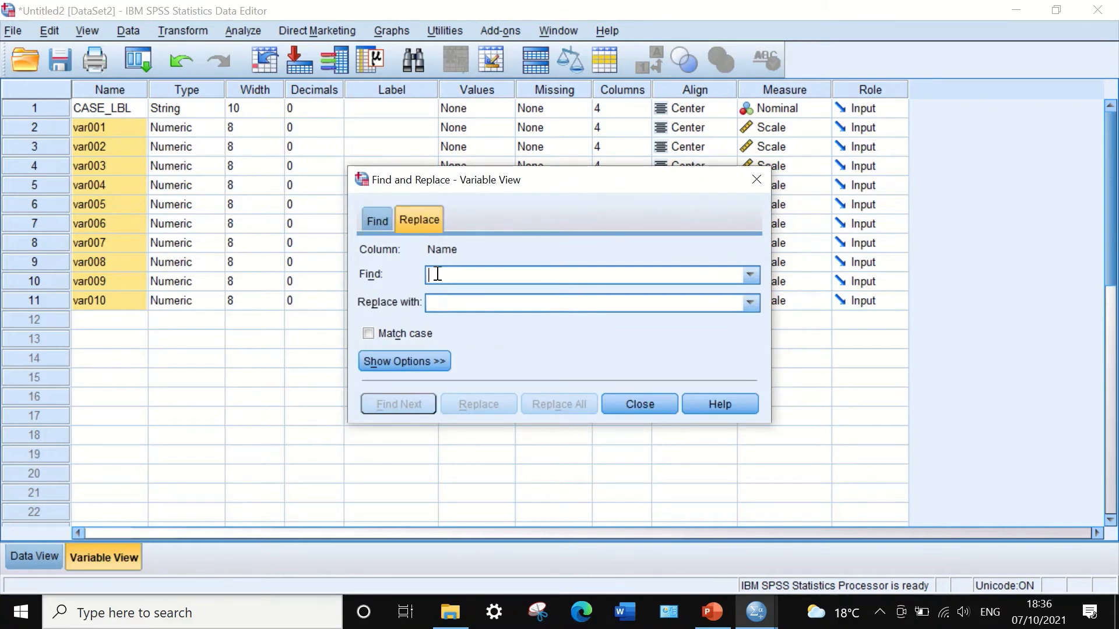
type("var0")
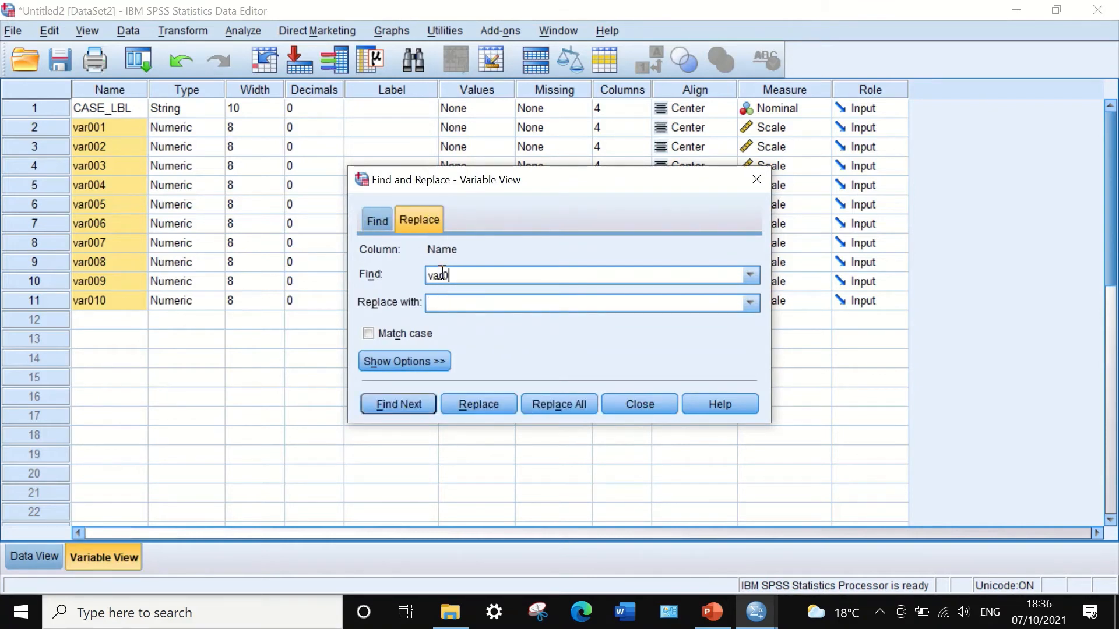
left_click(447, 302)
type("S")
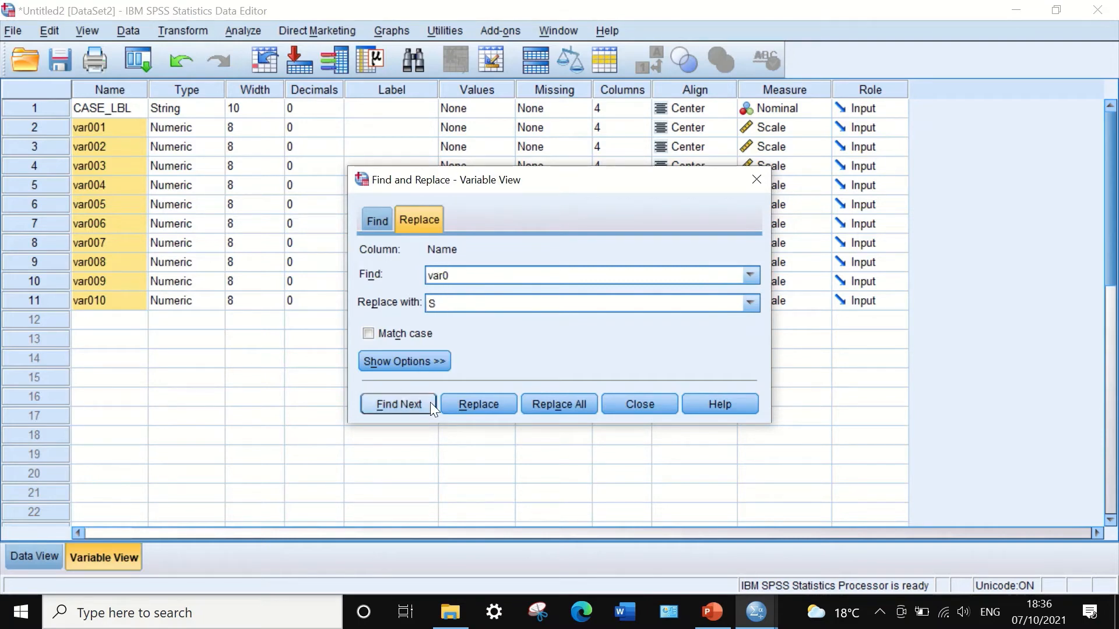
left_click(553, 405)
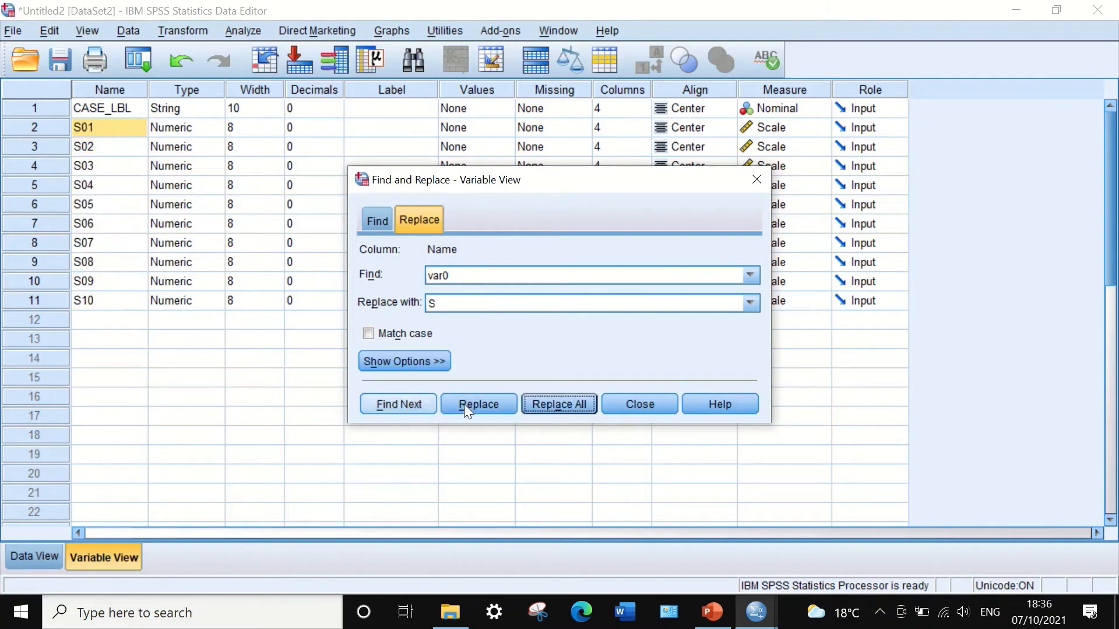
left_click(619, 402)
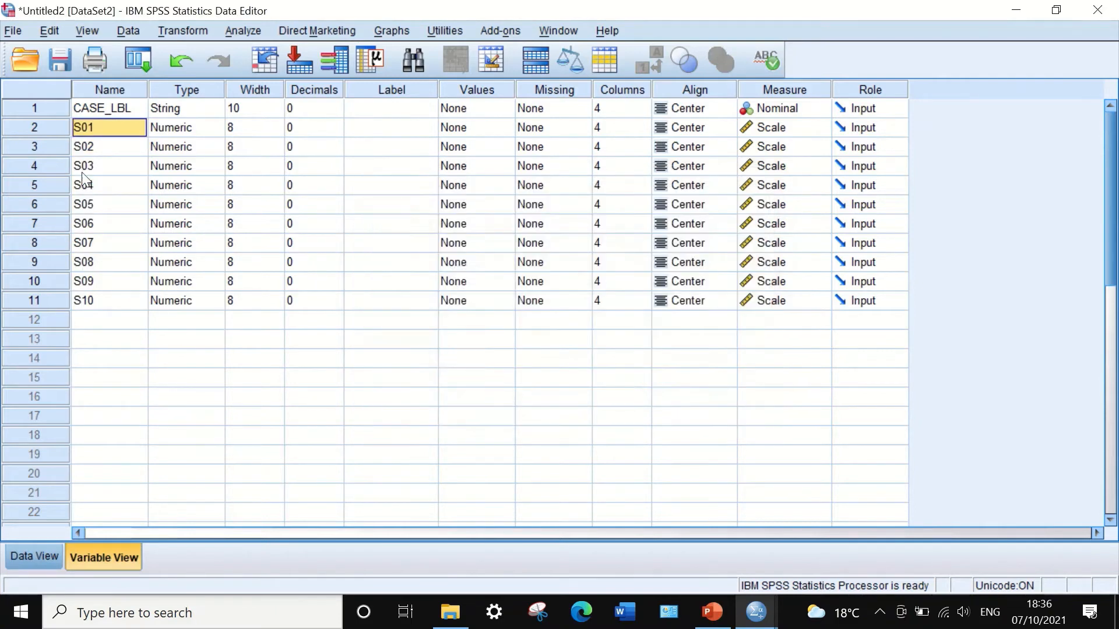
Start computing a new variable P with the Statistical function MEAN as its numeric expression.
left_click(36, 555)
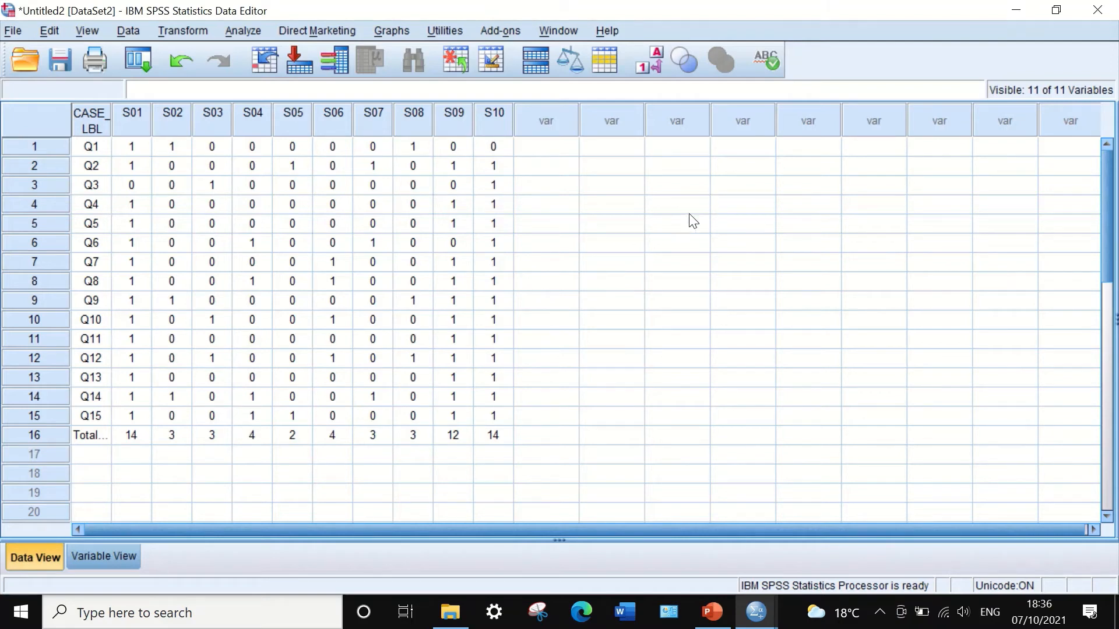
left_click(192, 29)
left_click(212, 54)
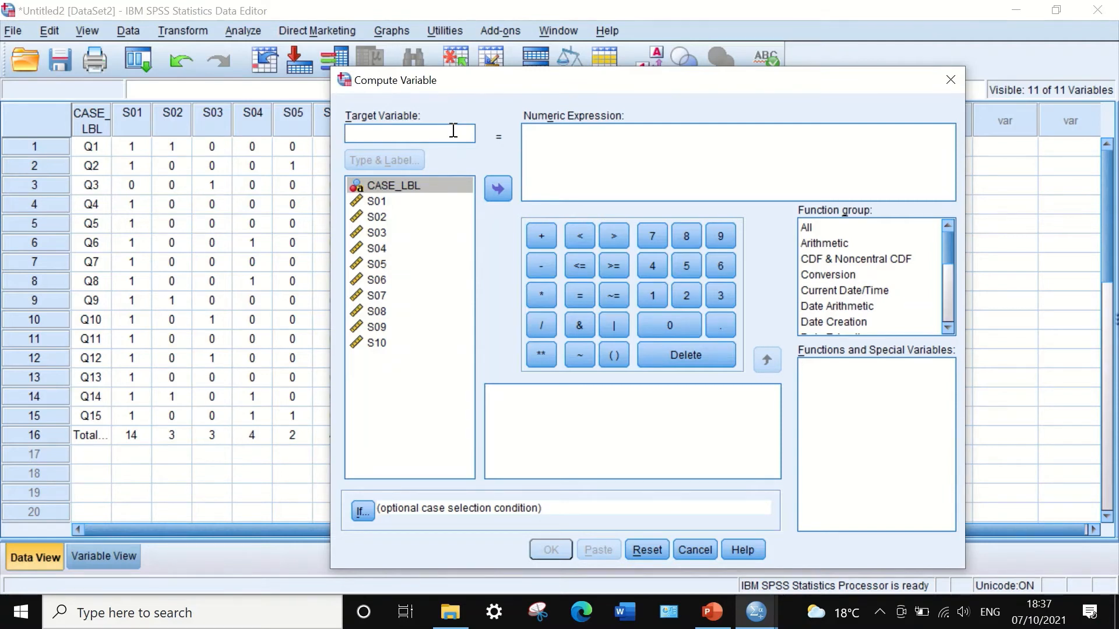
type("P")
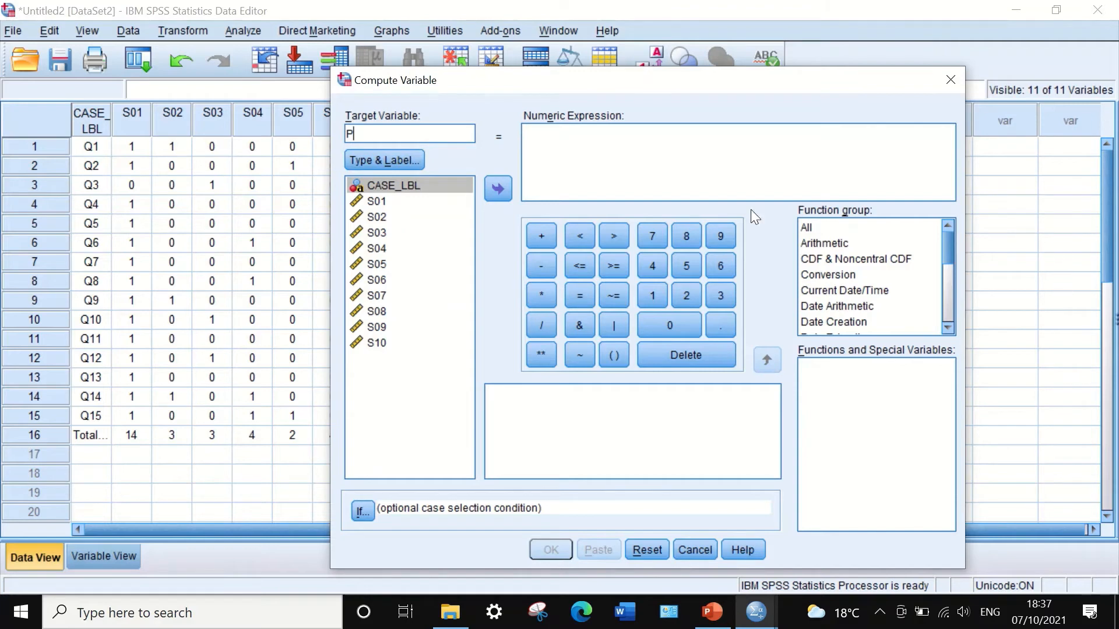
left_click(553, 154)
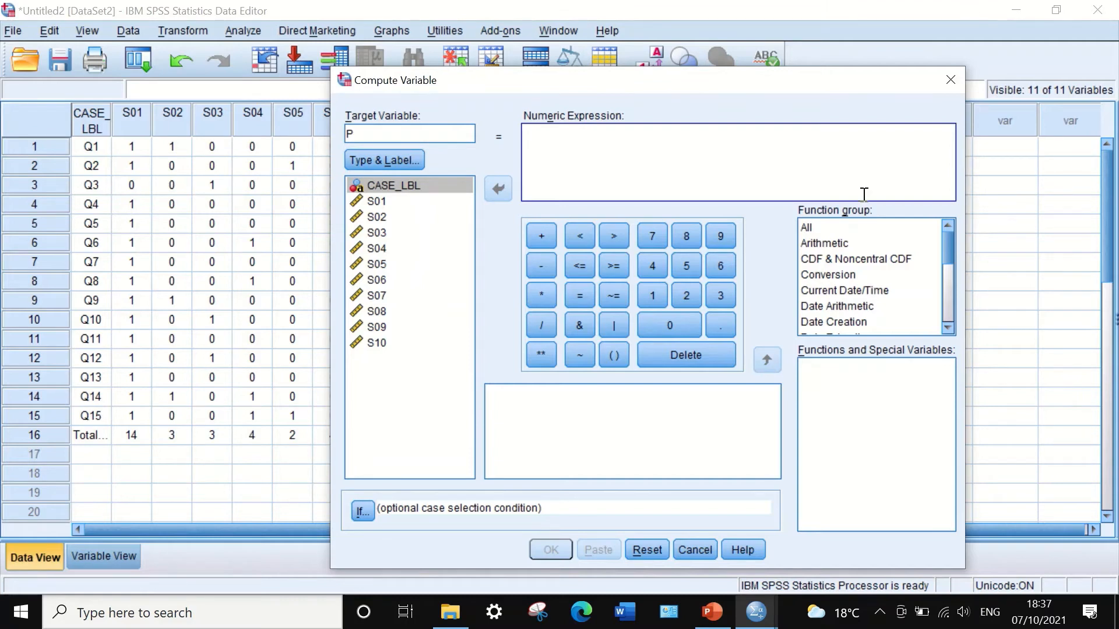
left_click(810, 228)
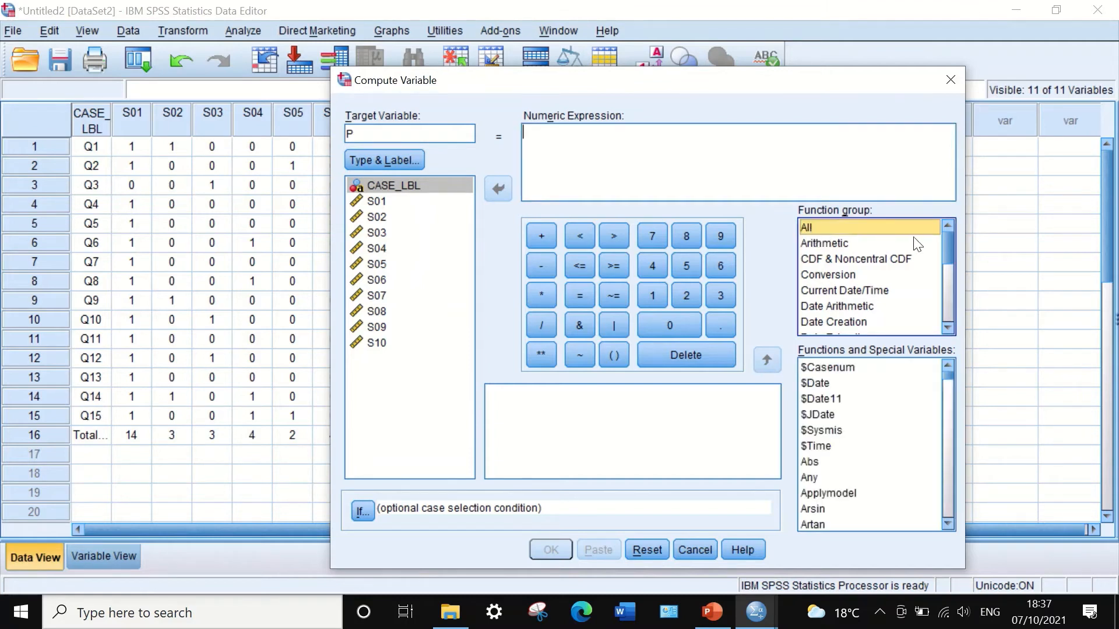
left_click_drag(948, 243, 938, 297)
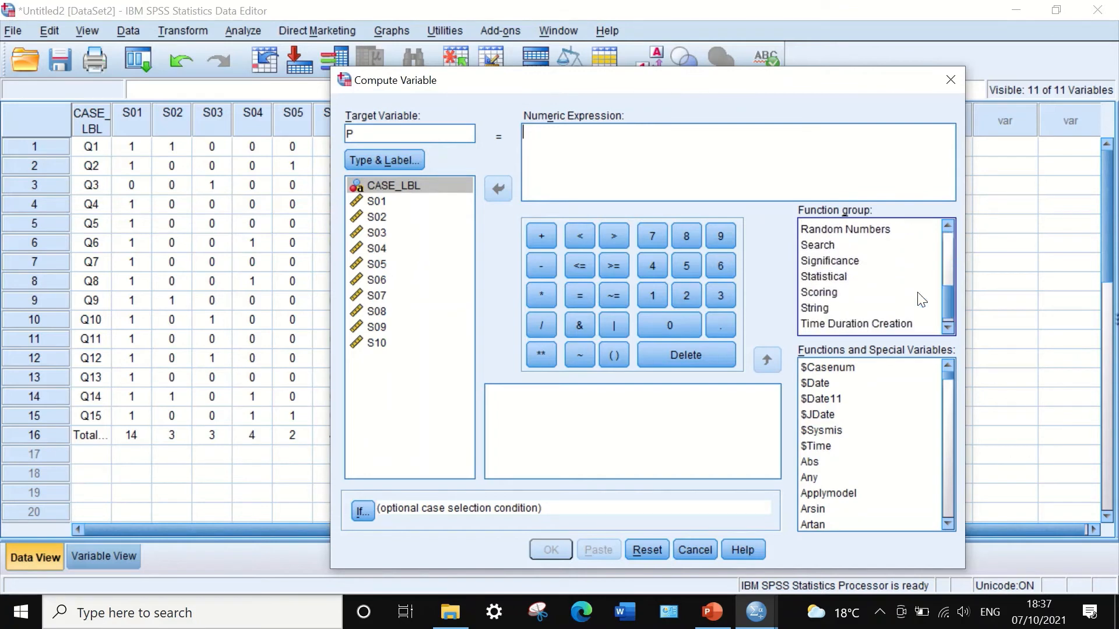
left_click(841, 277)
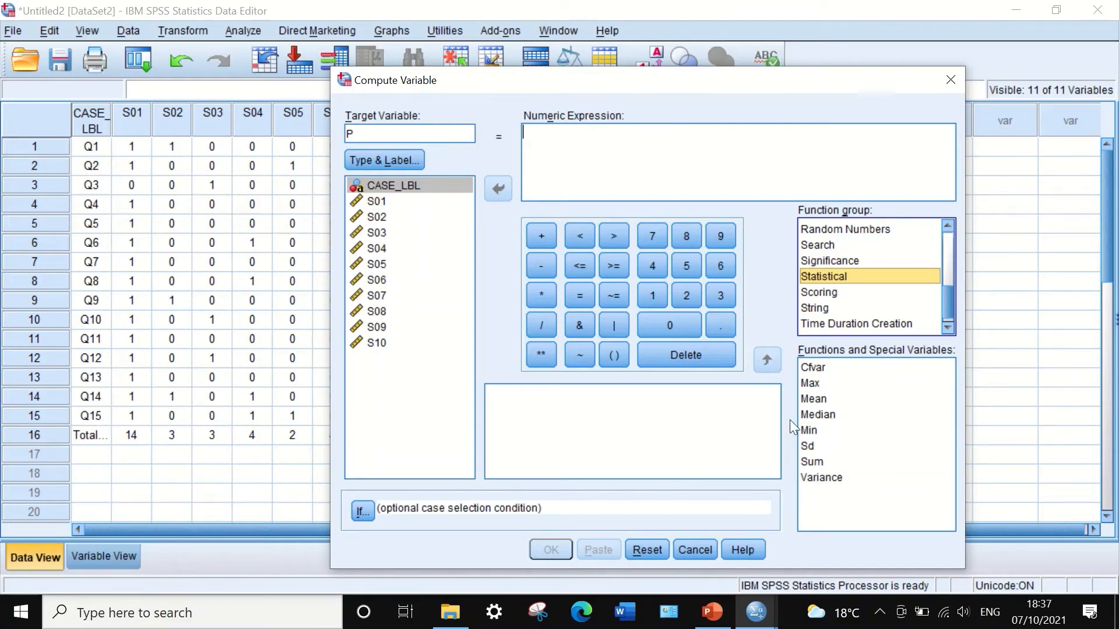
left_click_drag(824, 400, 563, 146)
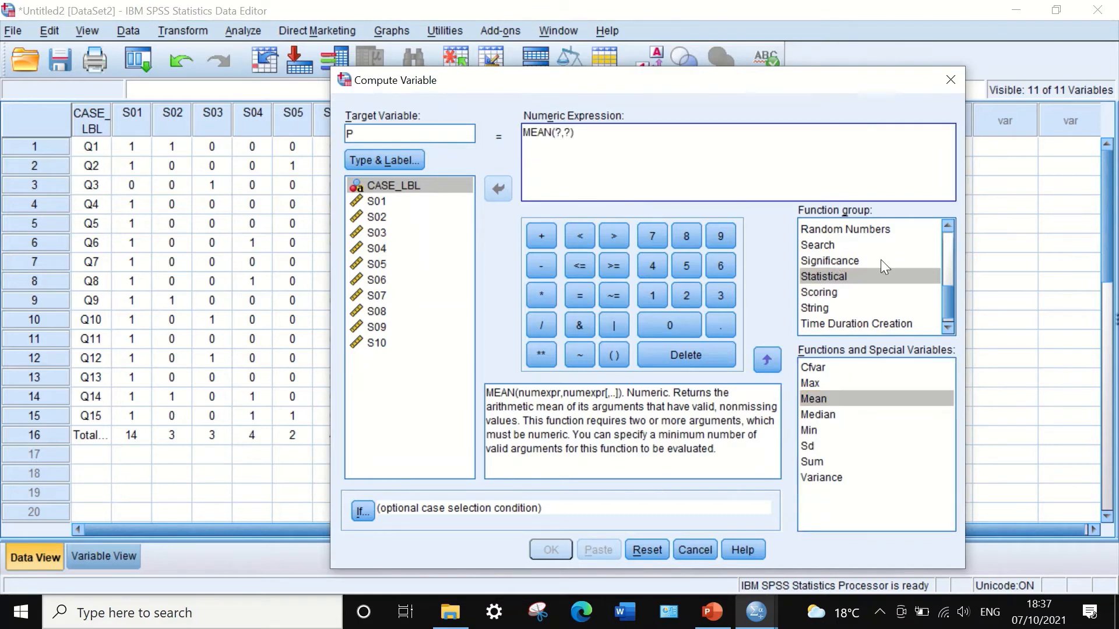
left_click(561, 133)
key("BackSpace")
Add S01 through S06, separated by commas, as arguments of the MEAN expression.
left_click(380, 201)
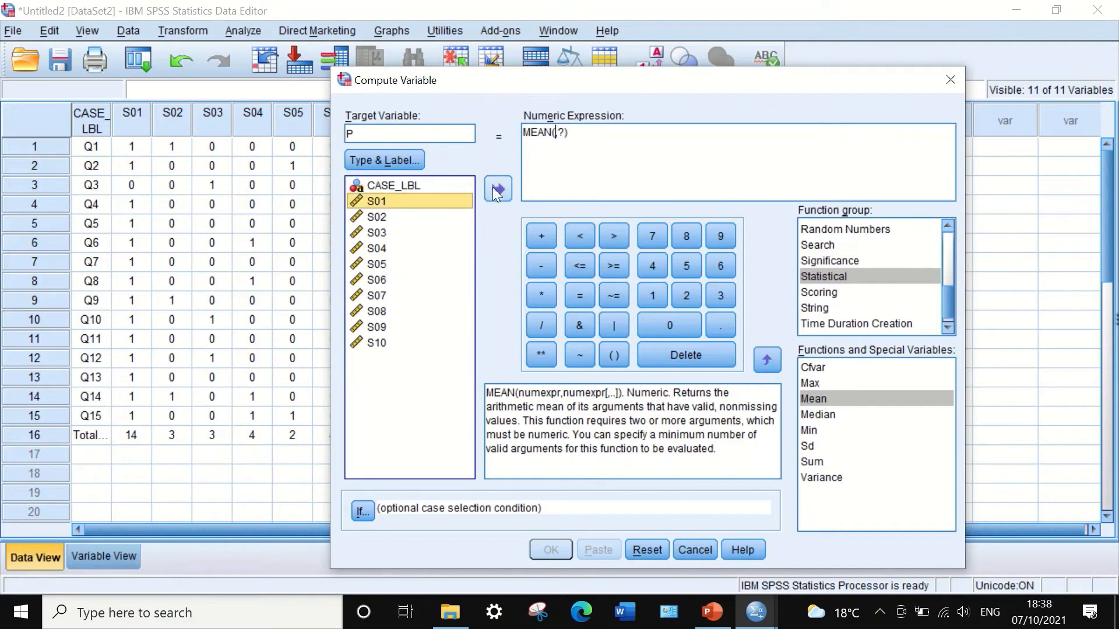
left_click(500, 190)
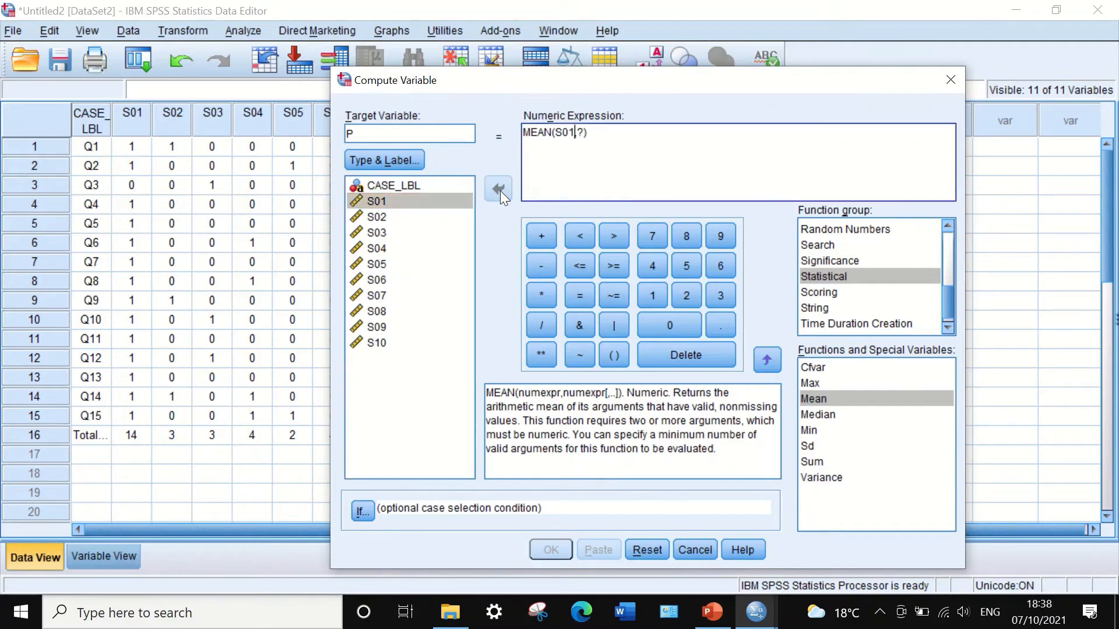
left_click(583, 133)
key("BackSpace")
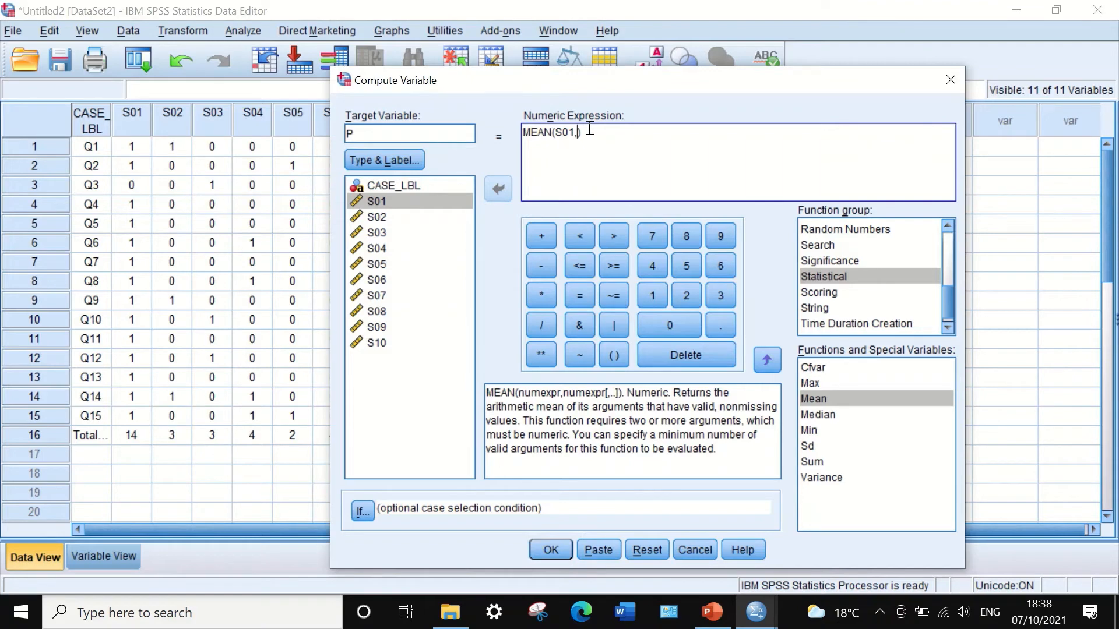
left_click(389, 217)
left_click(497, 187)
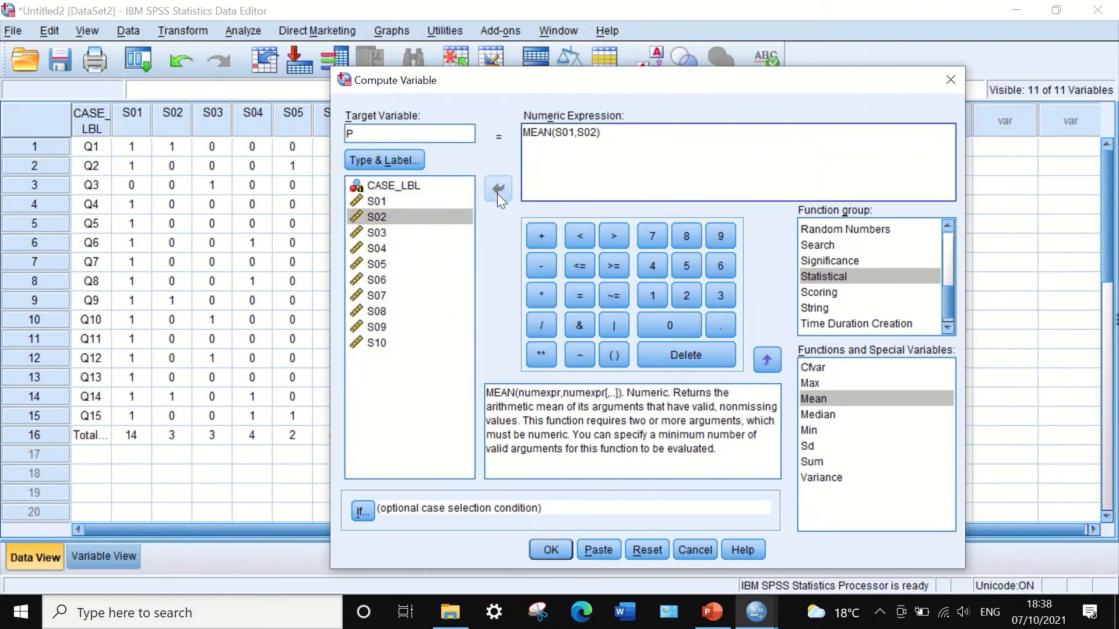
type(",")
left_click(379, 233)
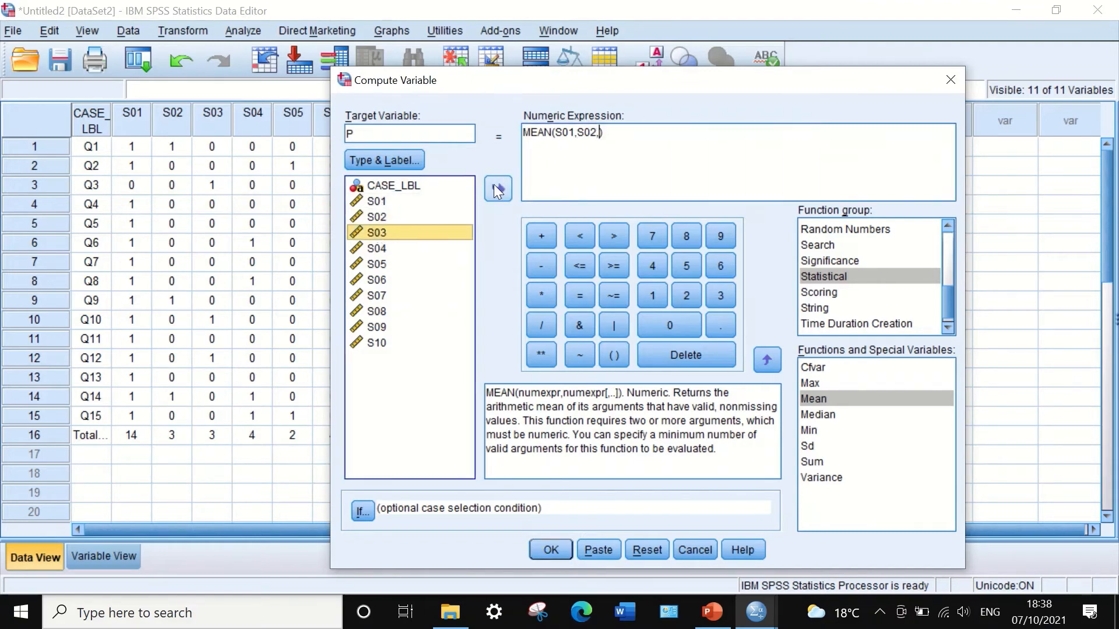
left_click(495, 187)
type(",")
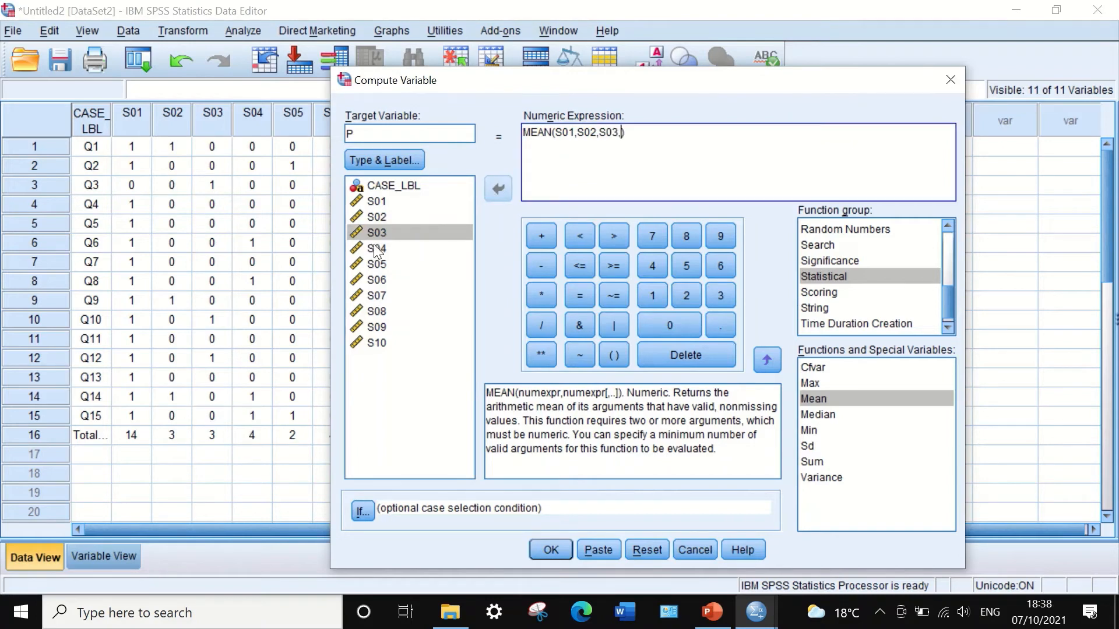
left_click(376, 248)
left_click(498, 188)
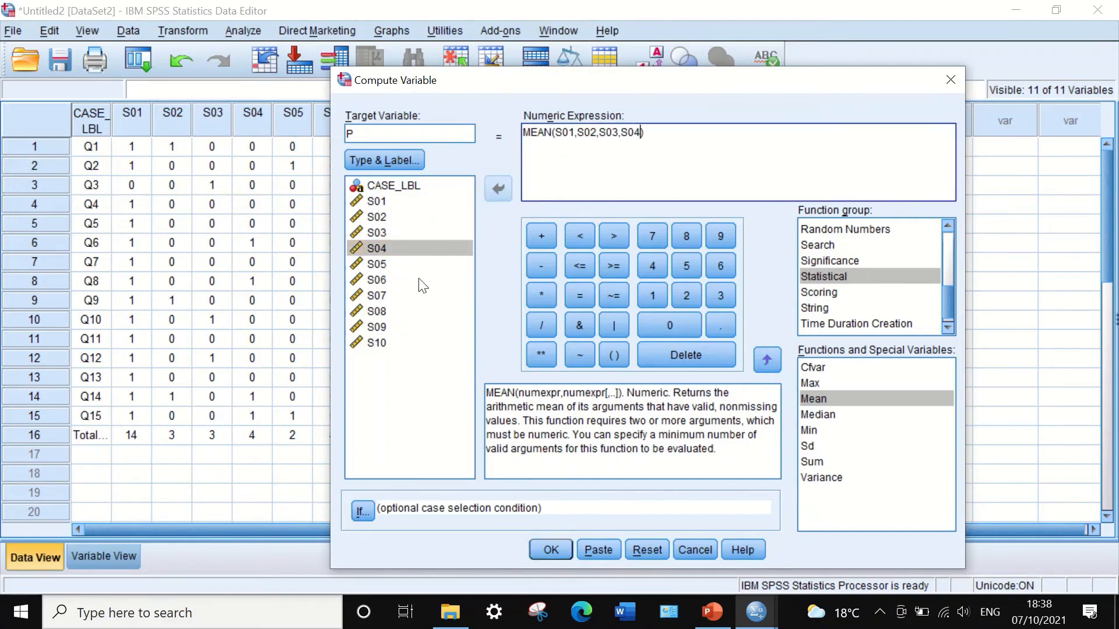
type(",")
left_click(377, 264)
left_click(498, 187)
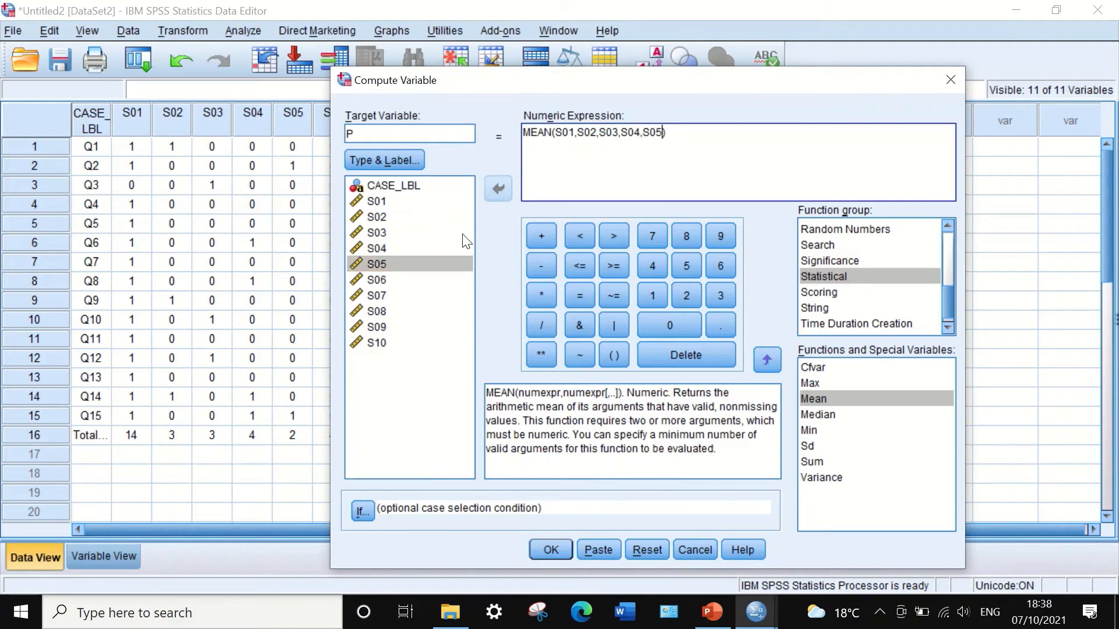
type(",")
left_click(377, 280)
left_click(490, 194)
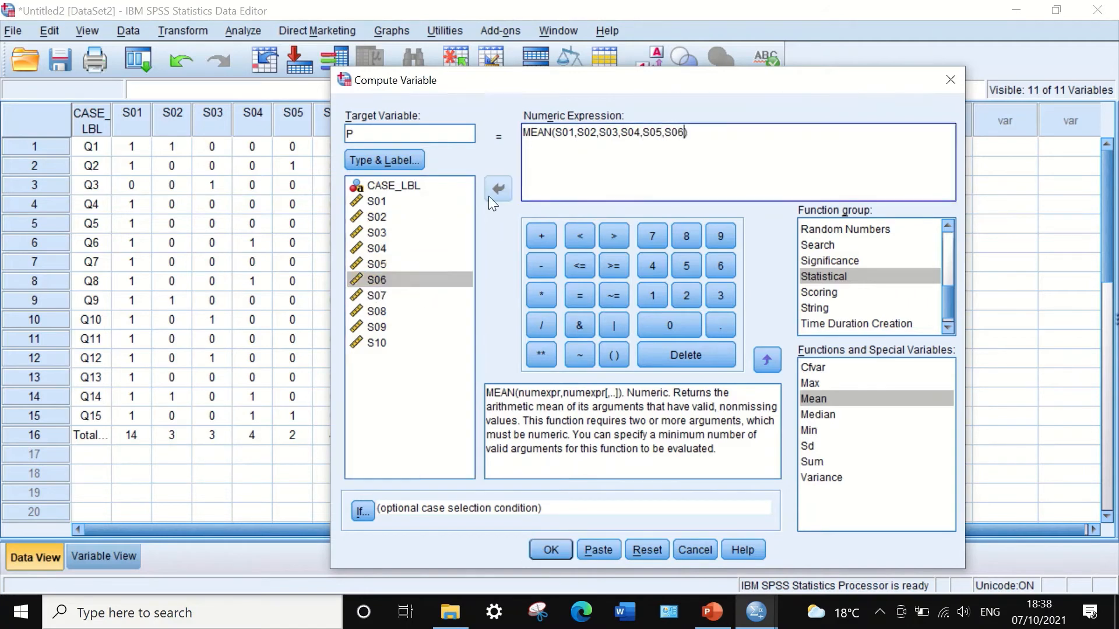
Add S07 through S10 to the MEAN arguments and run the computation of P.
left_click(374, 295)
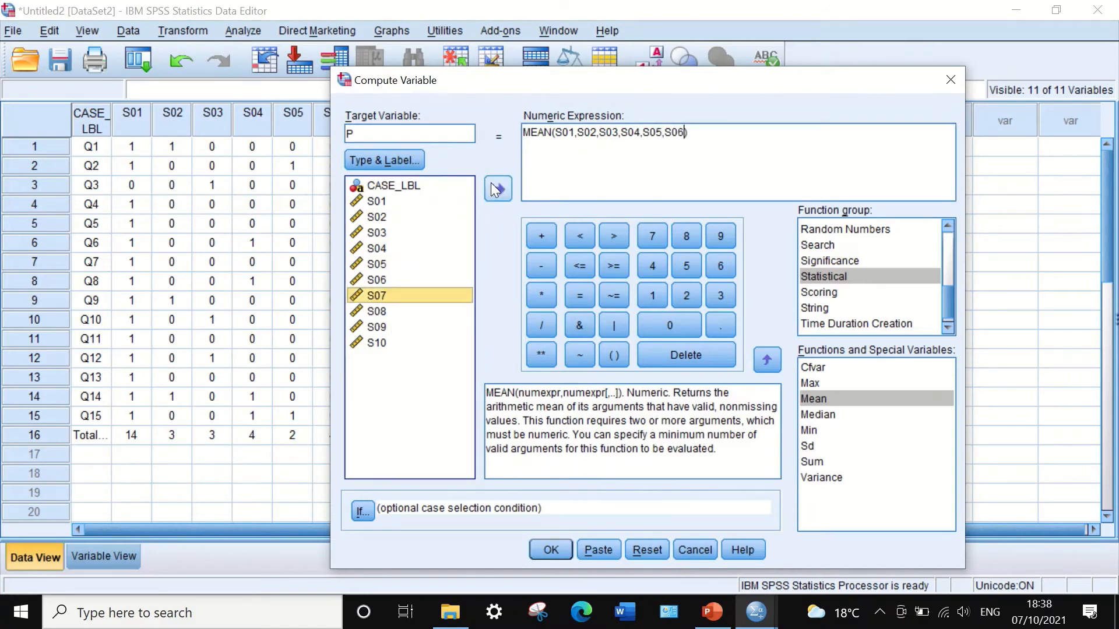
left_click(490, 183)
left_click(685, 132)
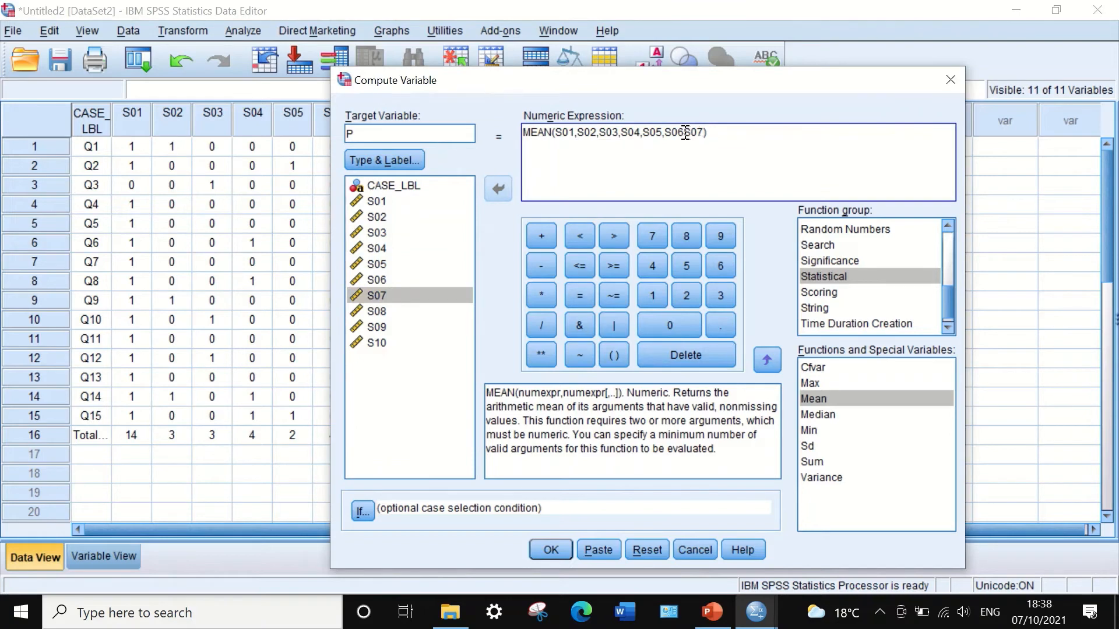
type(",")
left_click(705, 132)
type(",")
left_click(376, 296)
left_click(377, 311)
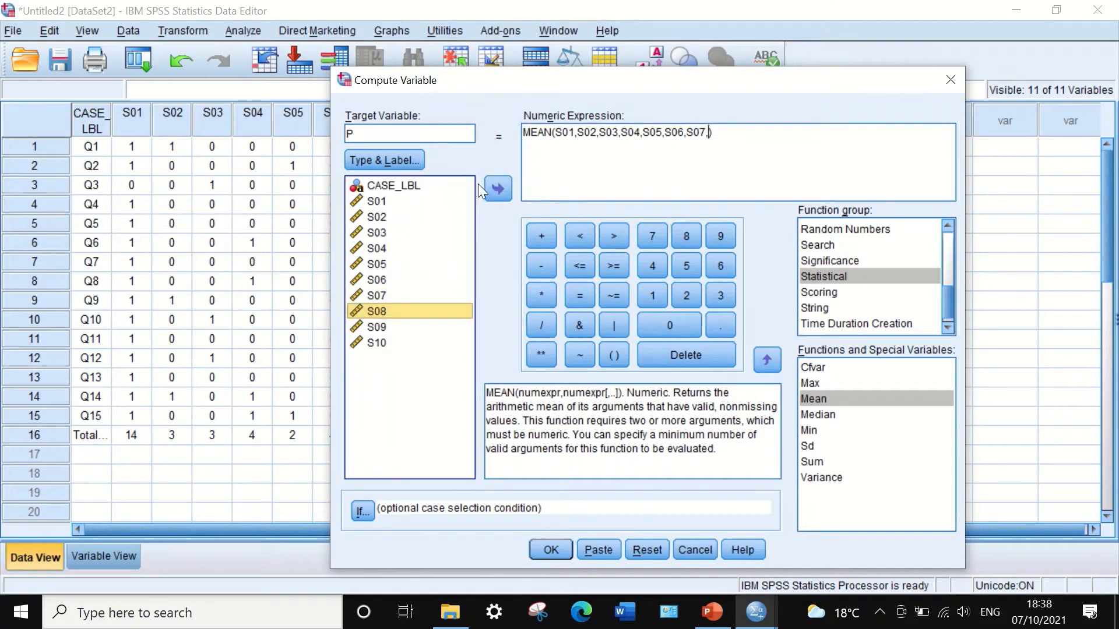
left_click(498, 186)
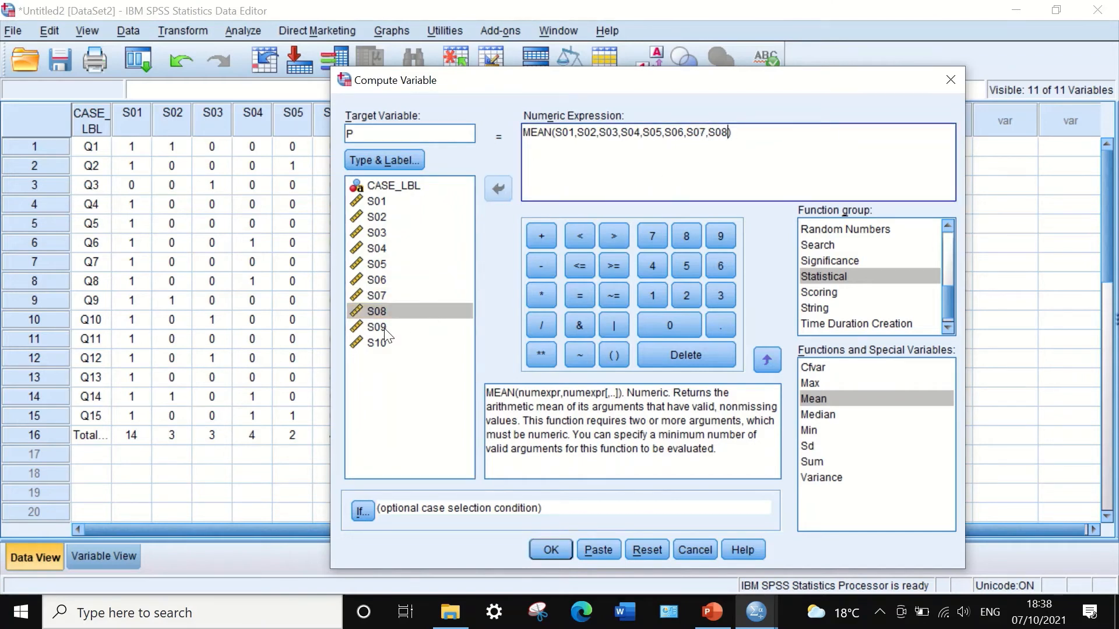
left_click(384, 327)
left_click(498, 188)
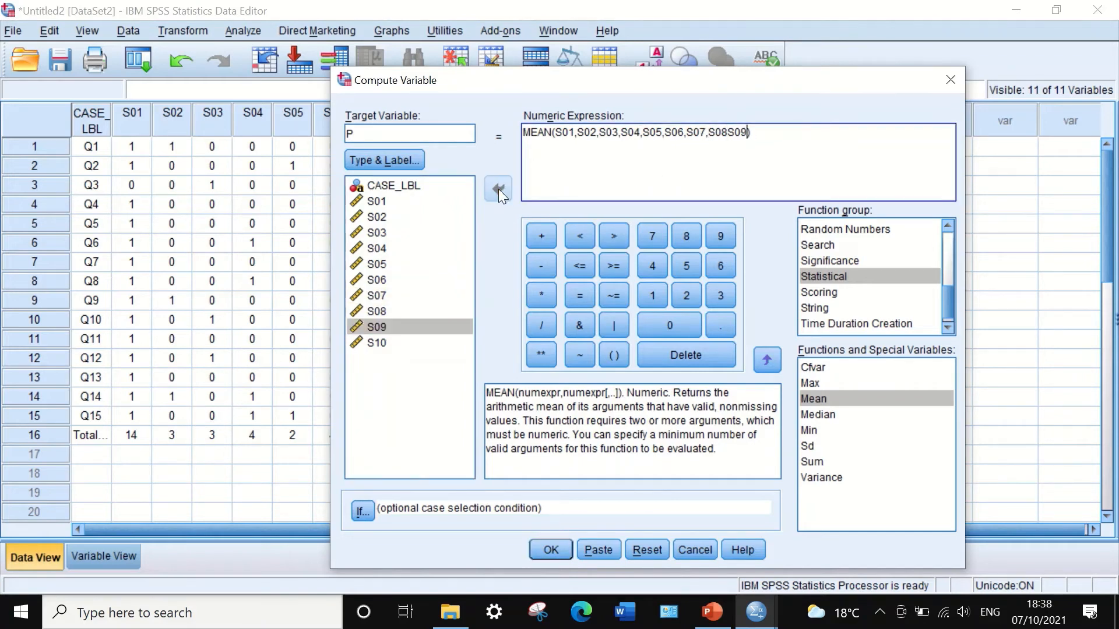
left_click(728, 135)
type(",")
left_click(749, 132)
type(",")
left_click(376, 342)
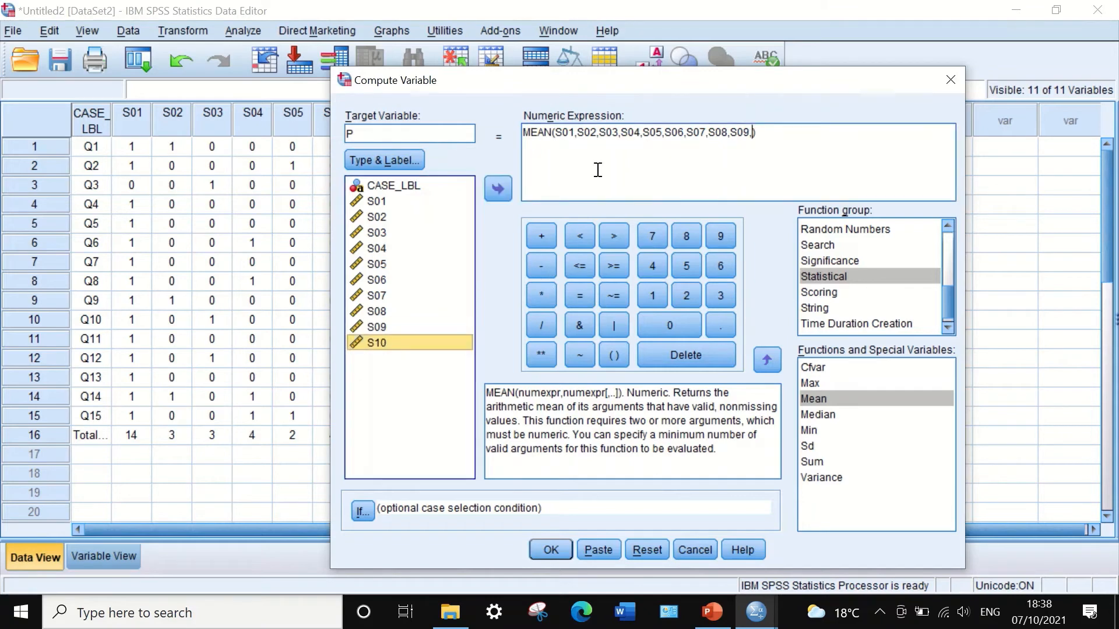
left_click(497, 190)
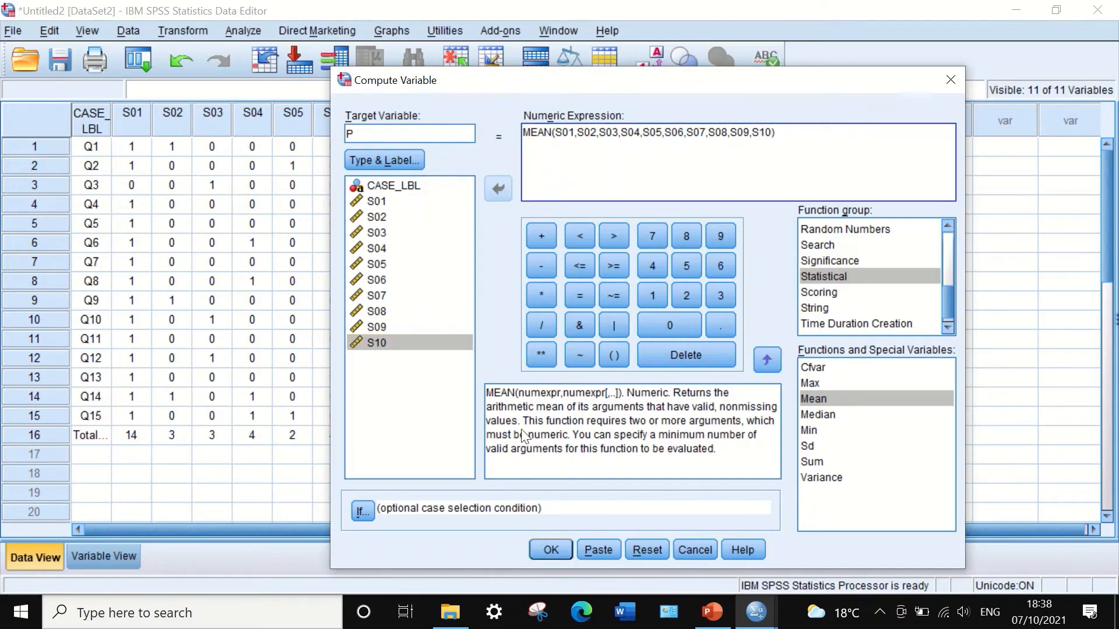
left_click(540, 551)
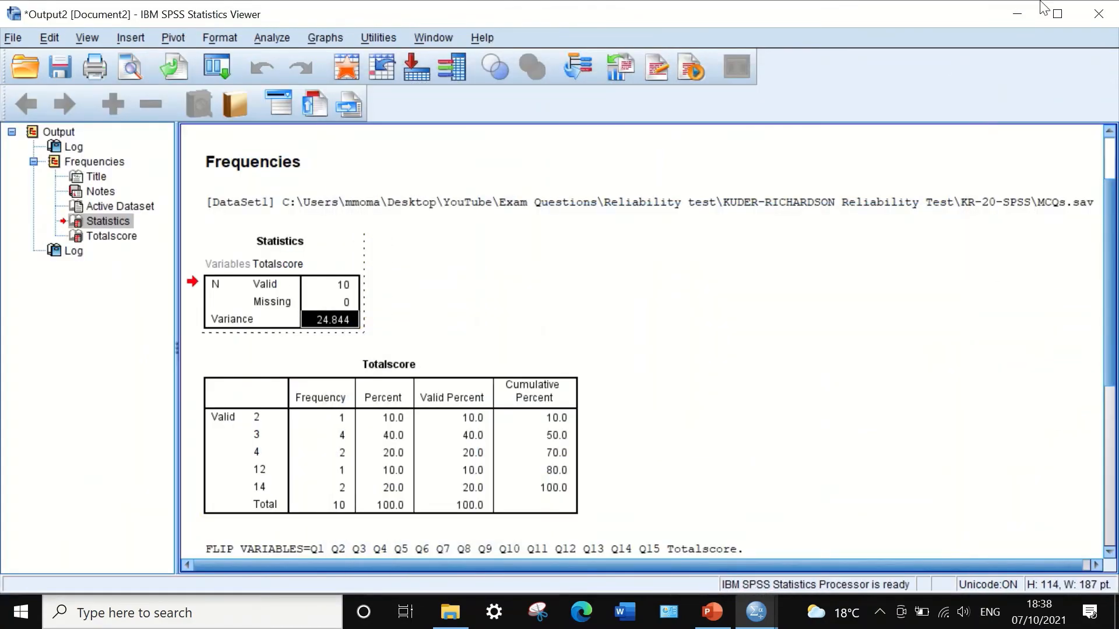
Return to the data editor and delete the P value in the Total row.
left_click(1017, 14)
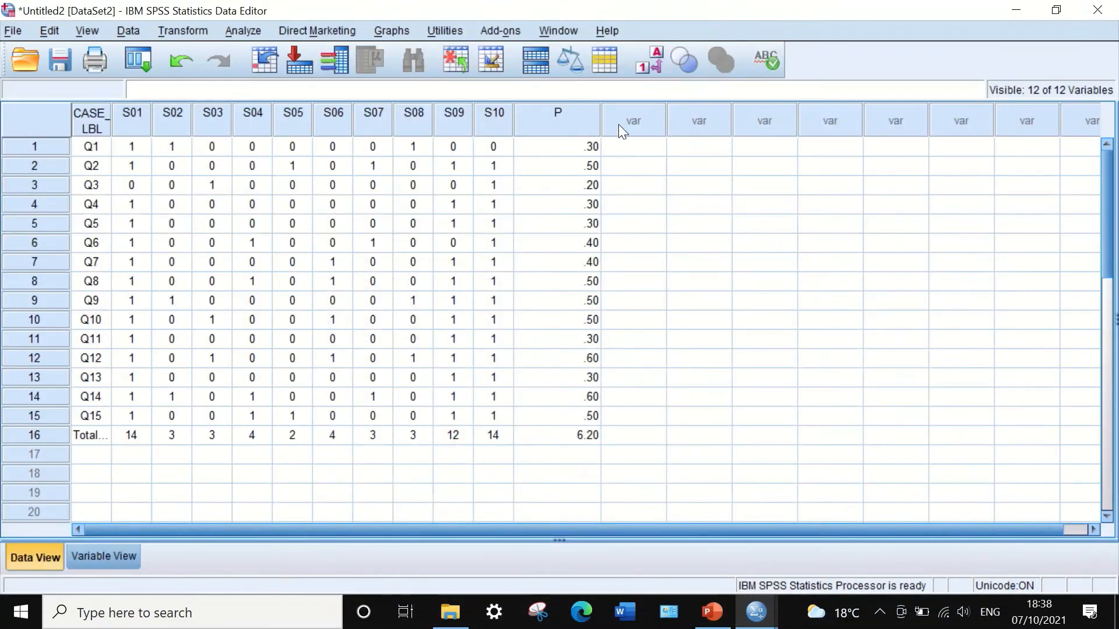
left_click_drag(601, 116, 548, 116)
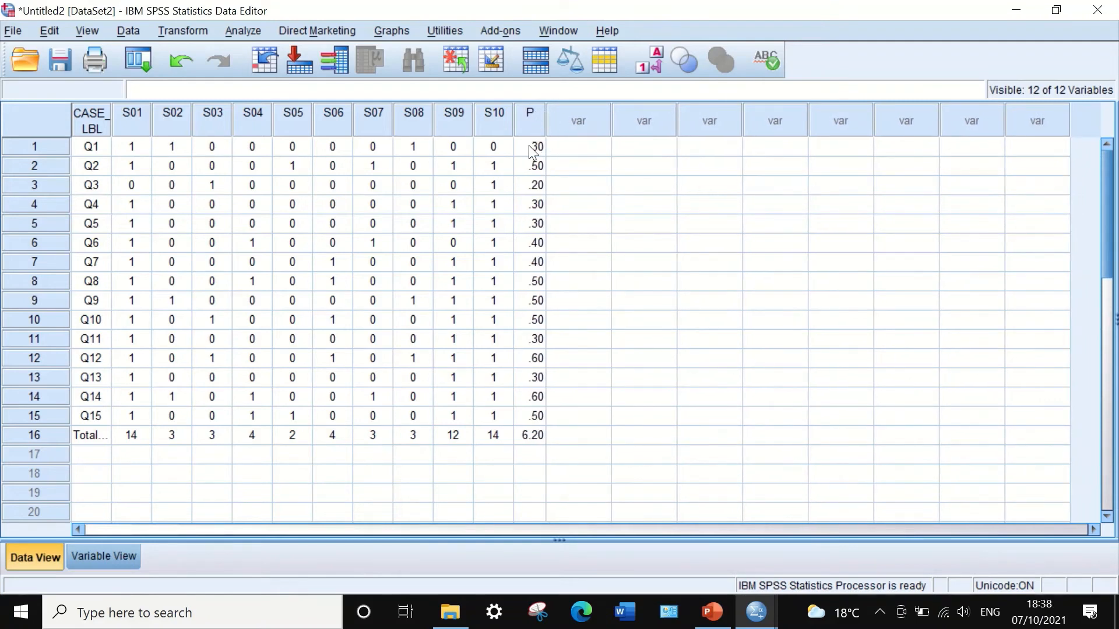
left_click(530, 440)
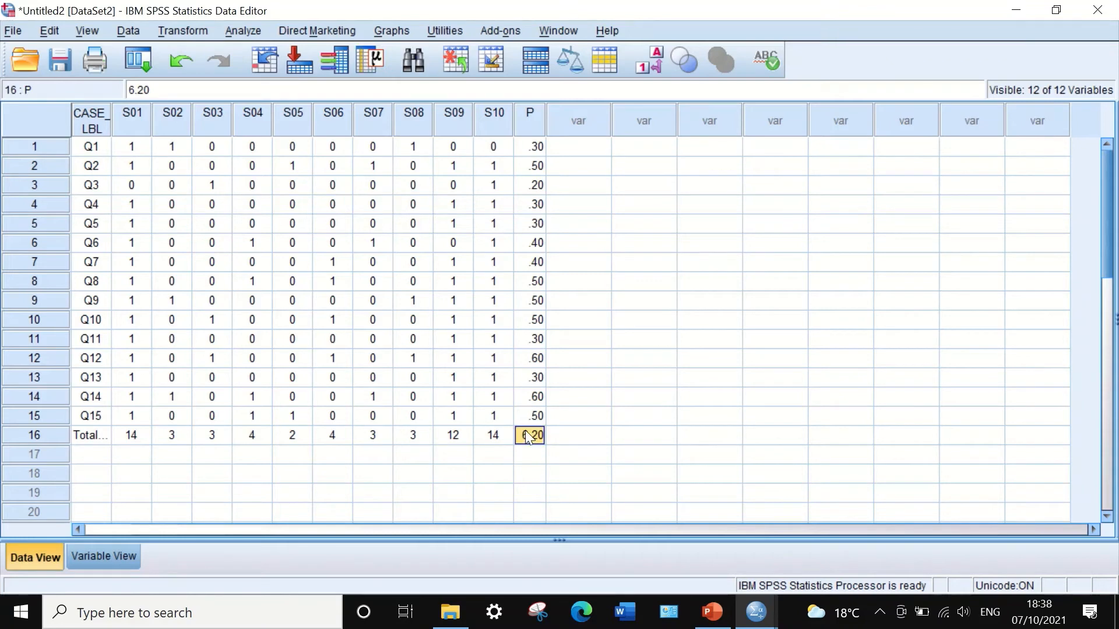
key("Delete")
Compute a new variable q with the numeric expression 1 - P.
left_click(189, 24)
left_click(194, 52)
left_click(645, 544)
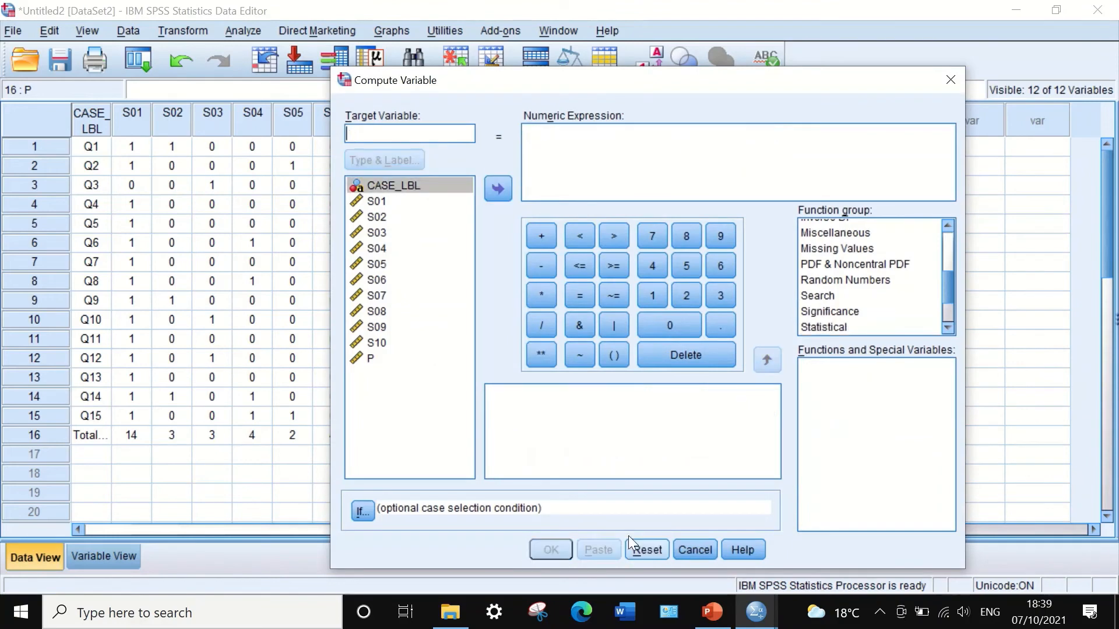
left_click(381, 136)
type("q")
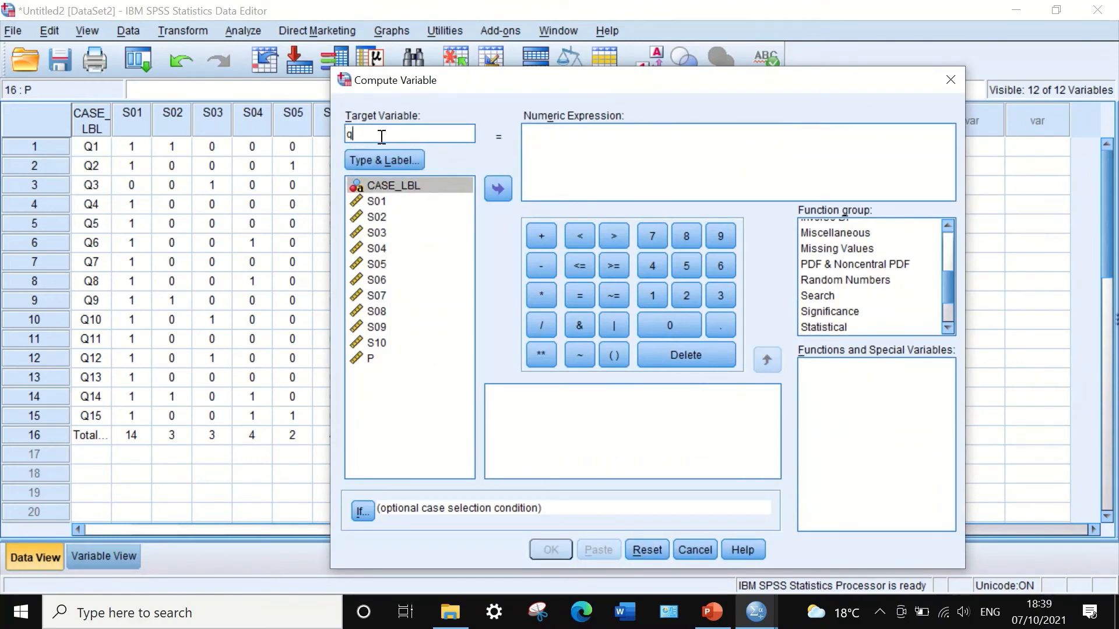
left_click(568, 155)
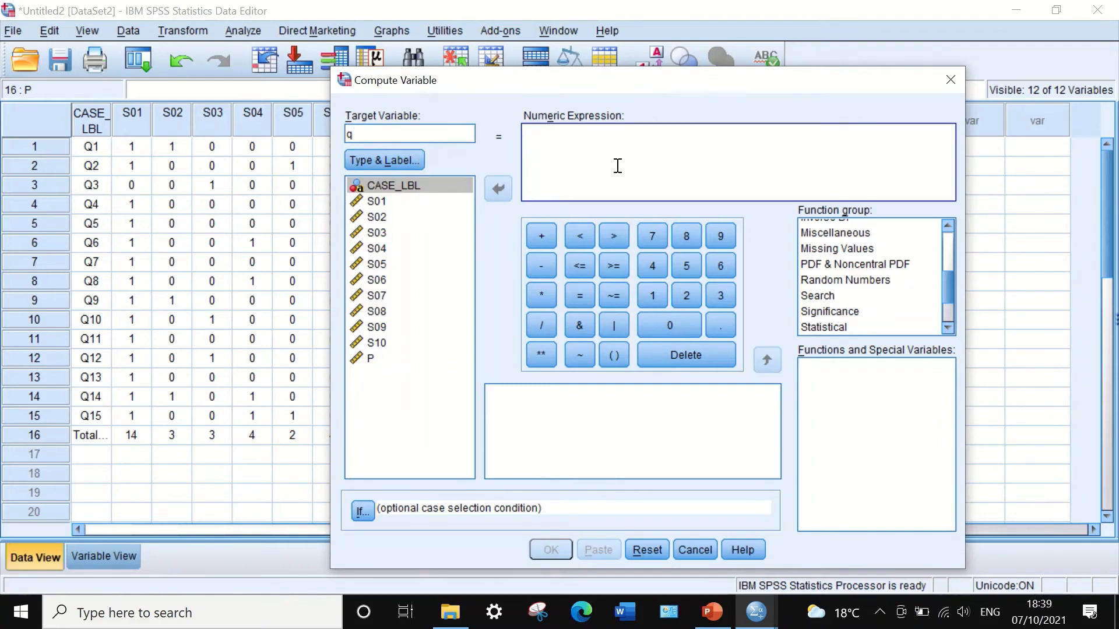
type("1")
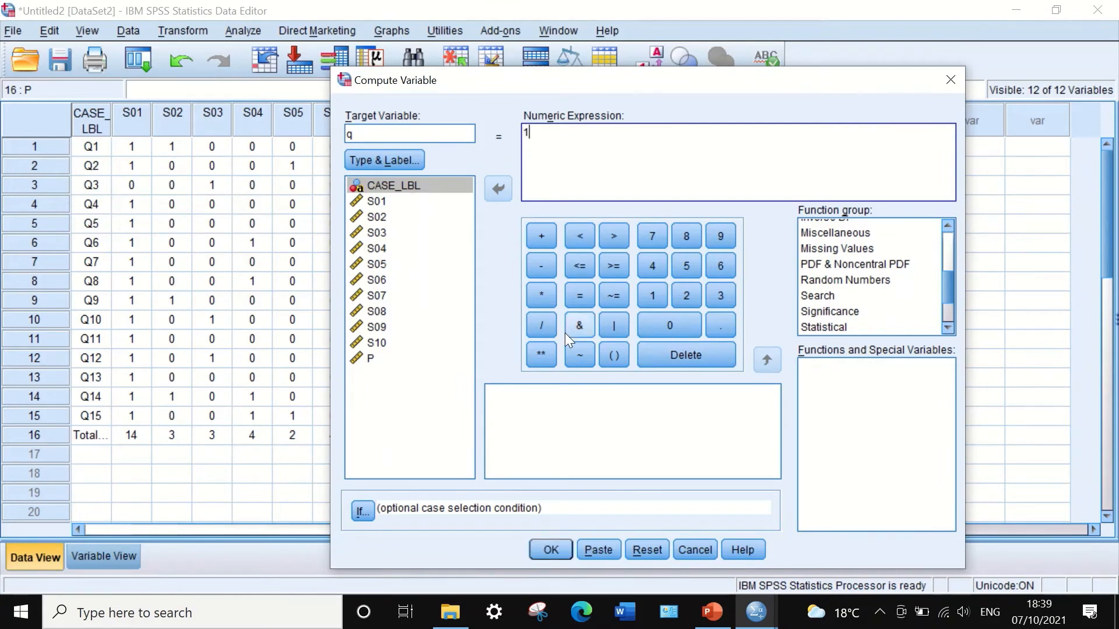
left_click(543, 264)
left_click(364, 358)
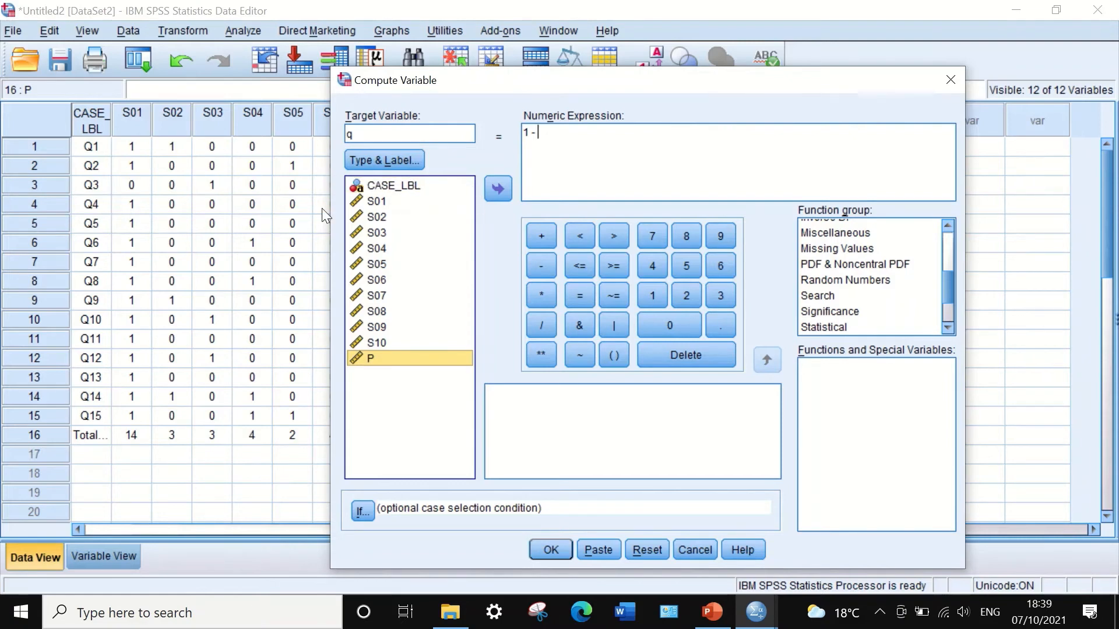
left_click(496, 190)
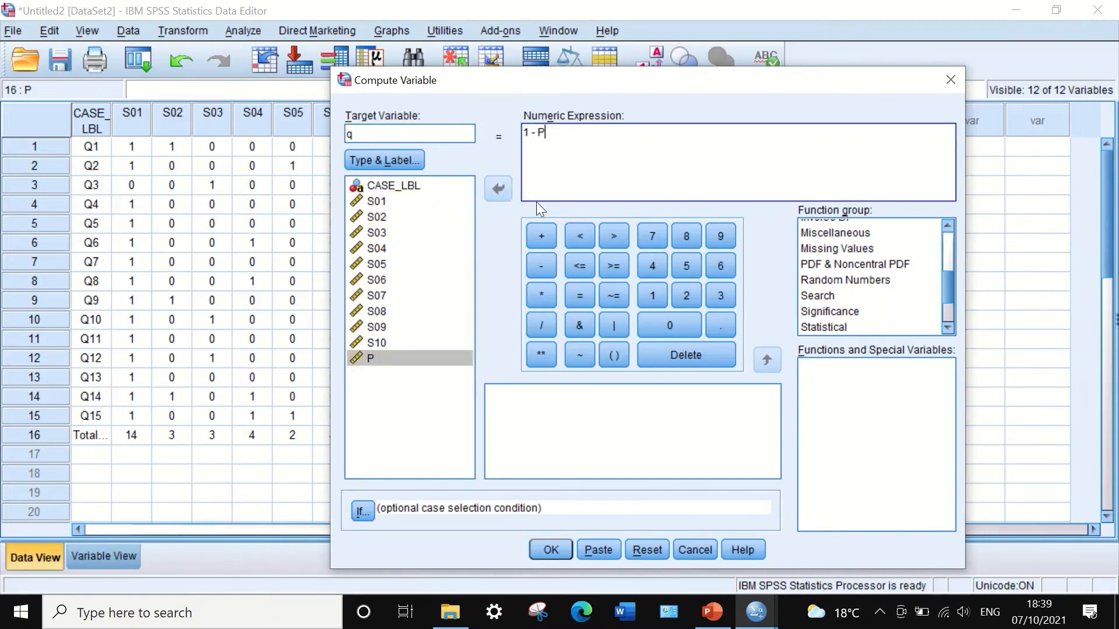
left_click(550, 549)
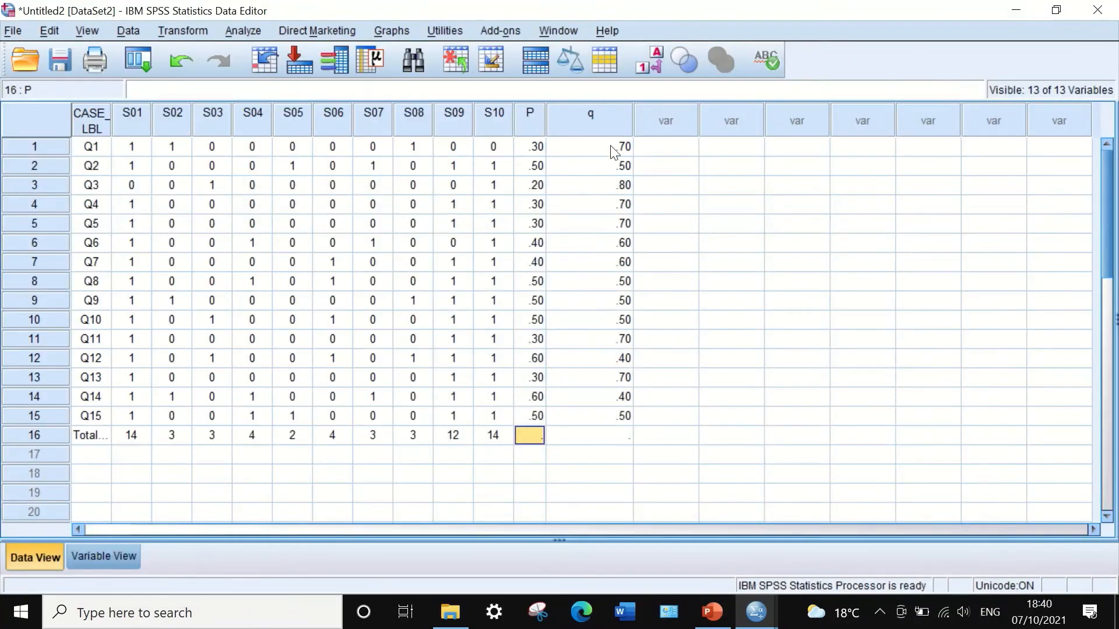
Compute a new variable PQ with the numeric expression P * q.
left_click_drag(631, 116, 578, 117)
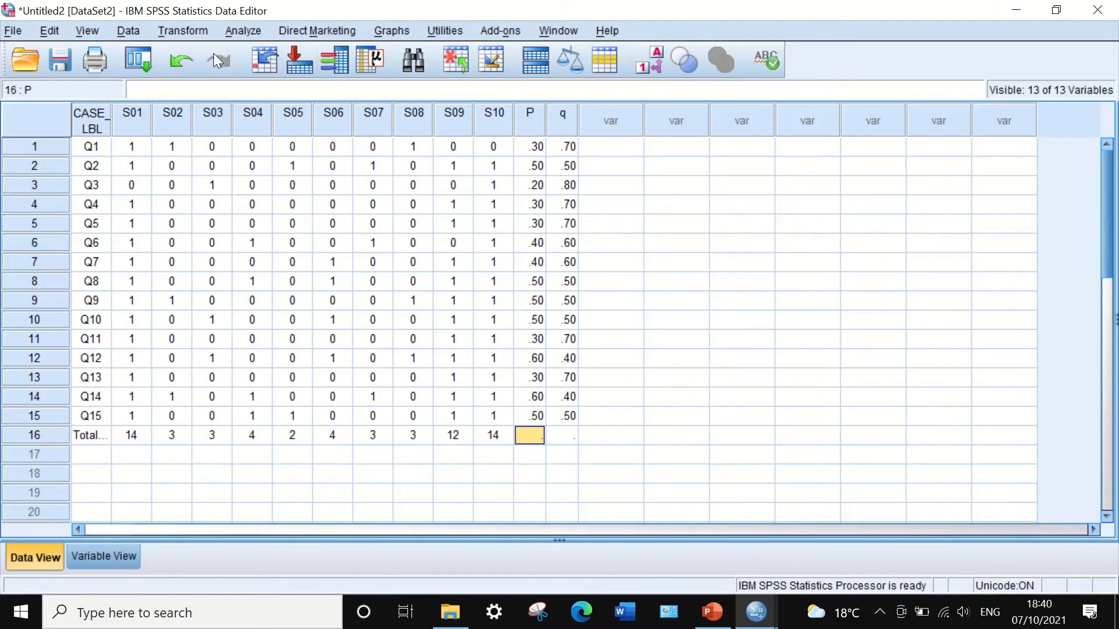
left_click(192, 31)
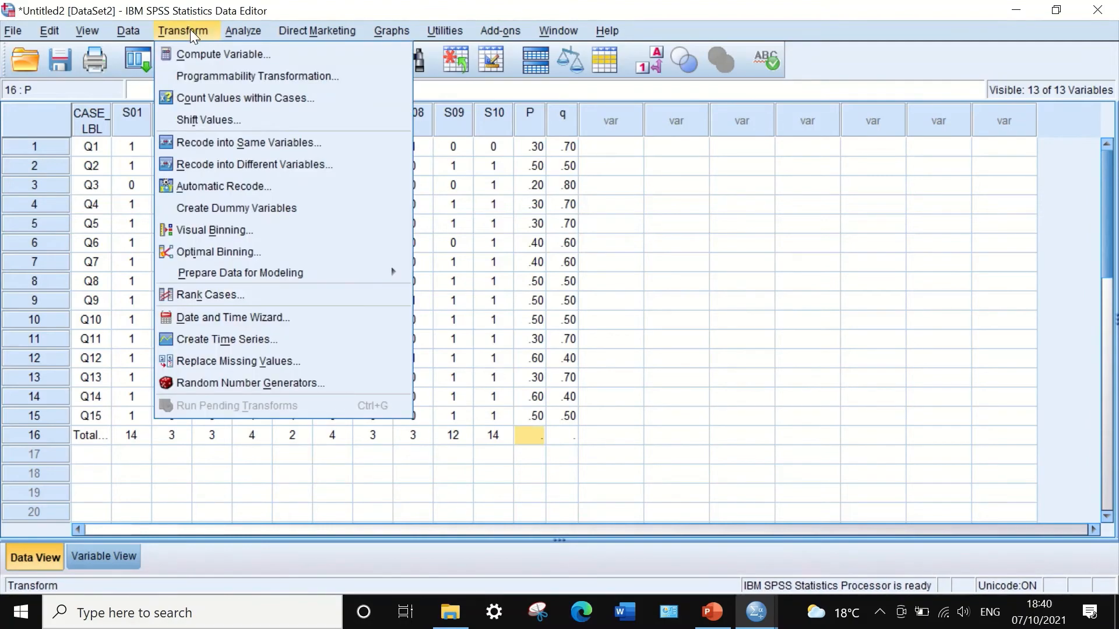
left_click(195, 55)
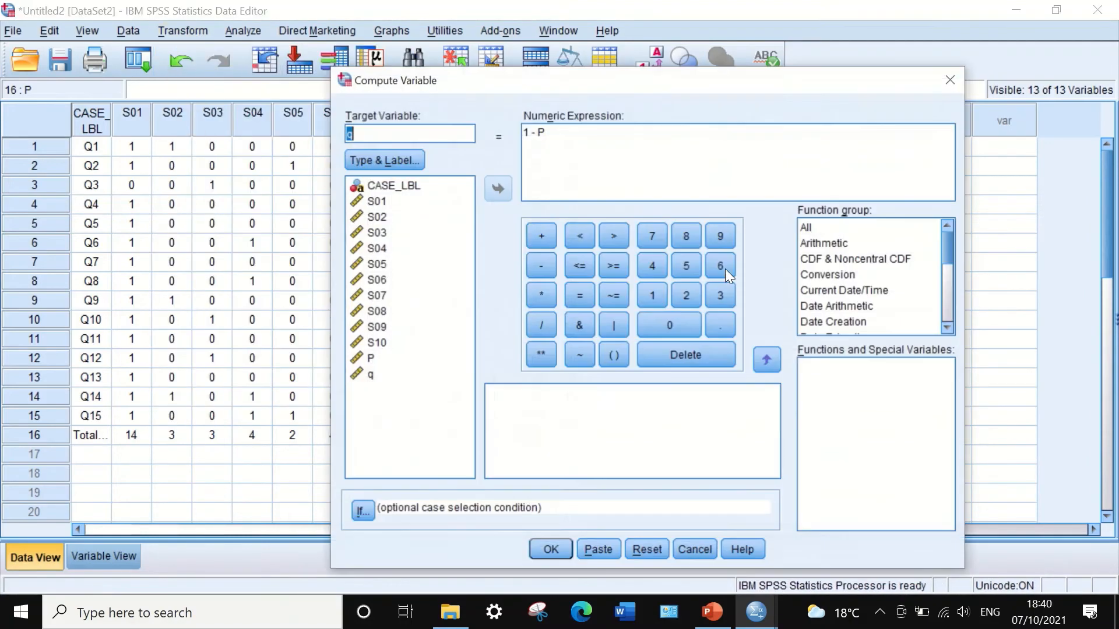
left_click(643, 551)
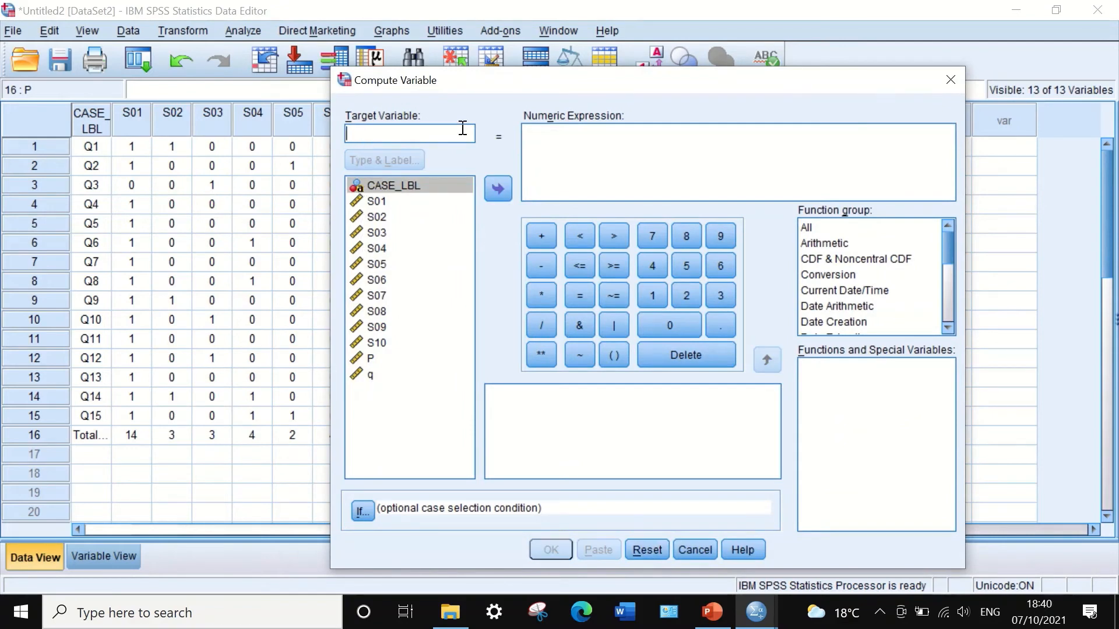
type("PQ")
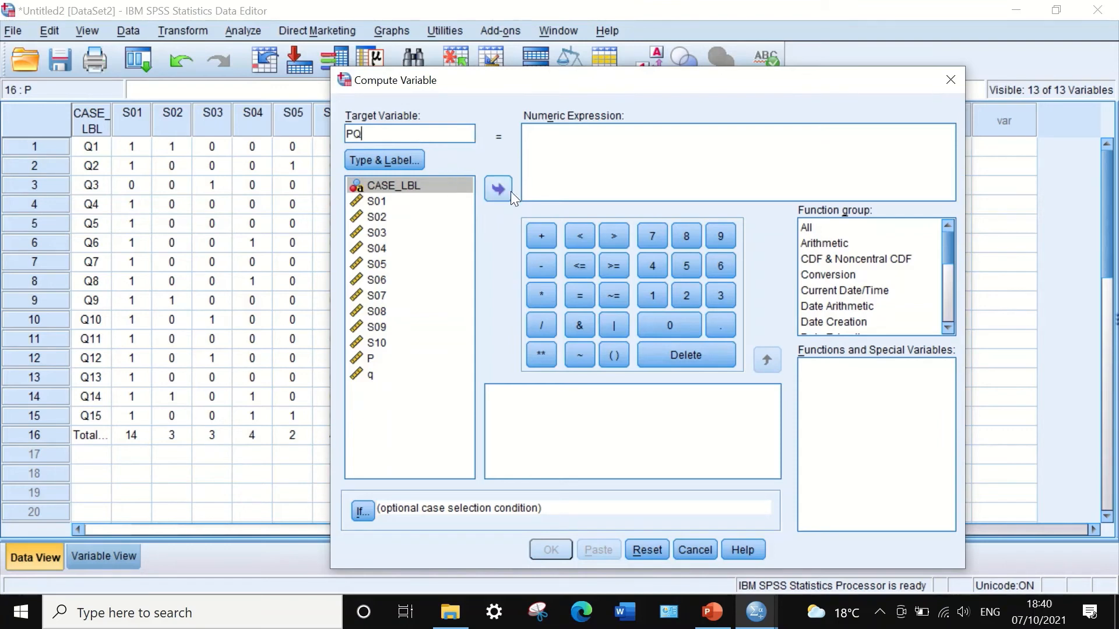
left_click(536, 142)
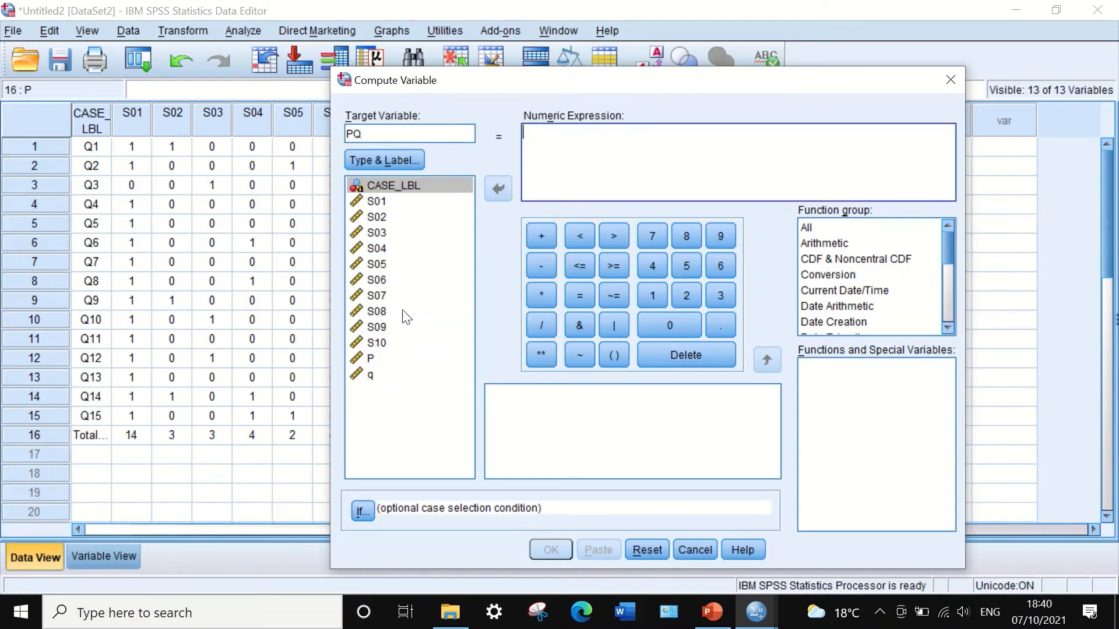
left_click(380, 360)
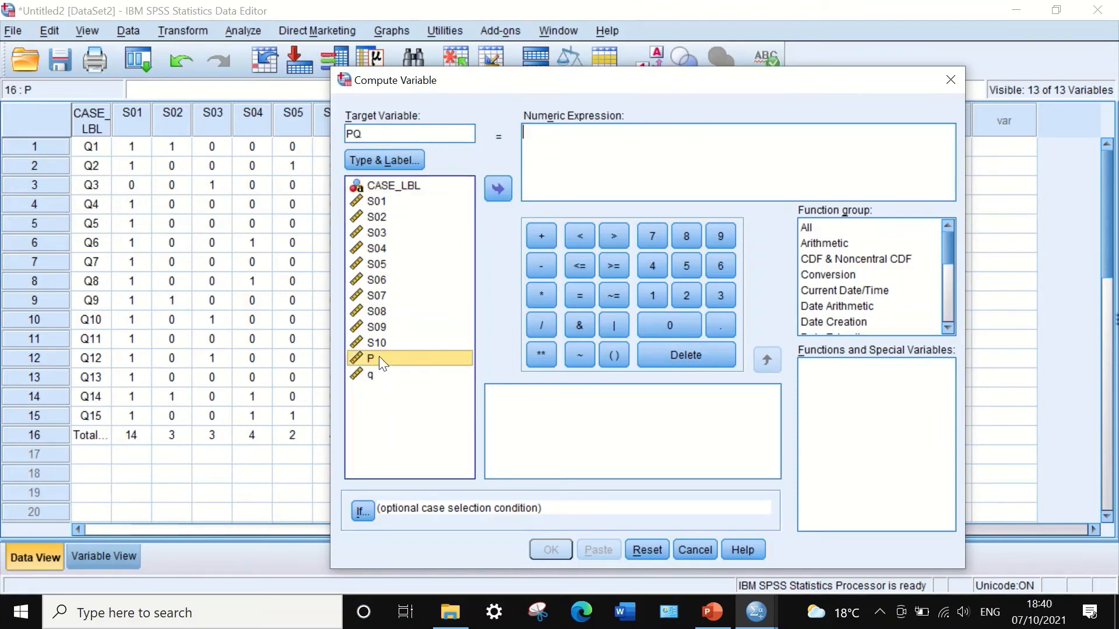
left_click(497, 184)
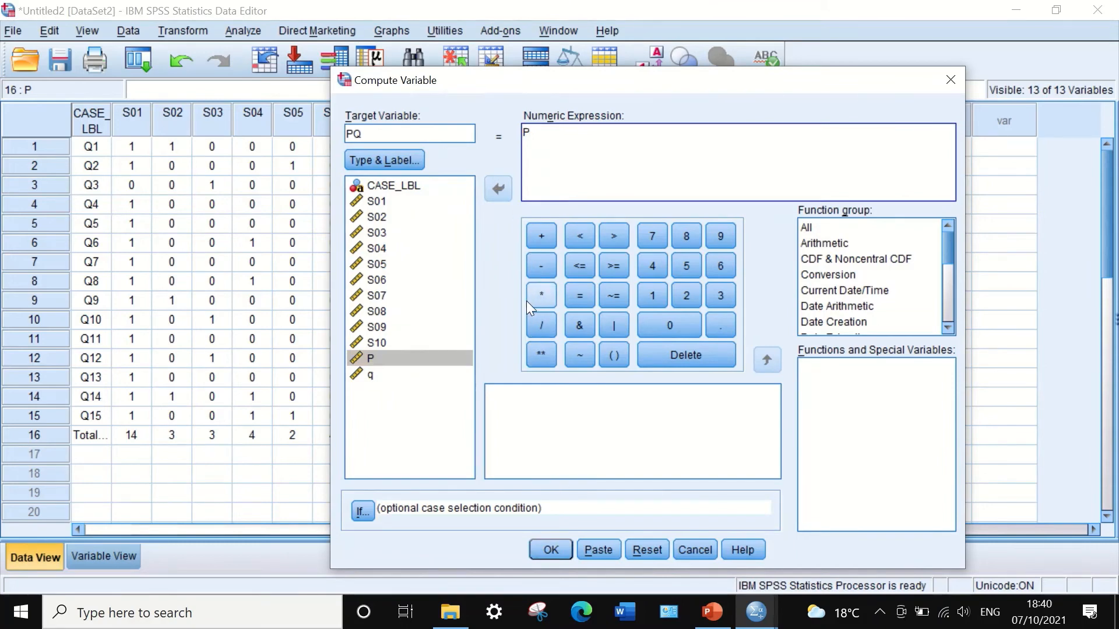
left_click(541, 296)
left_click(371, 374)
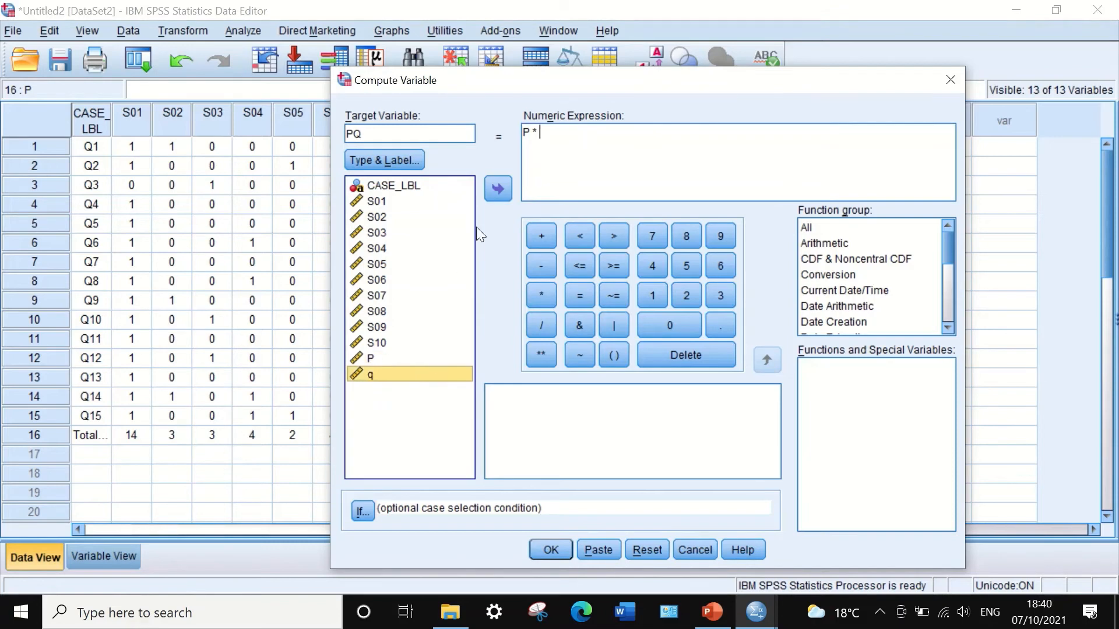
left_click(496, 188)
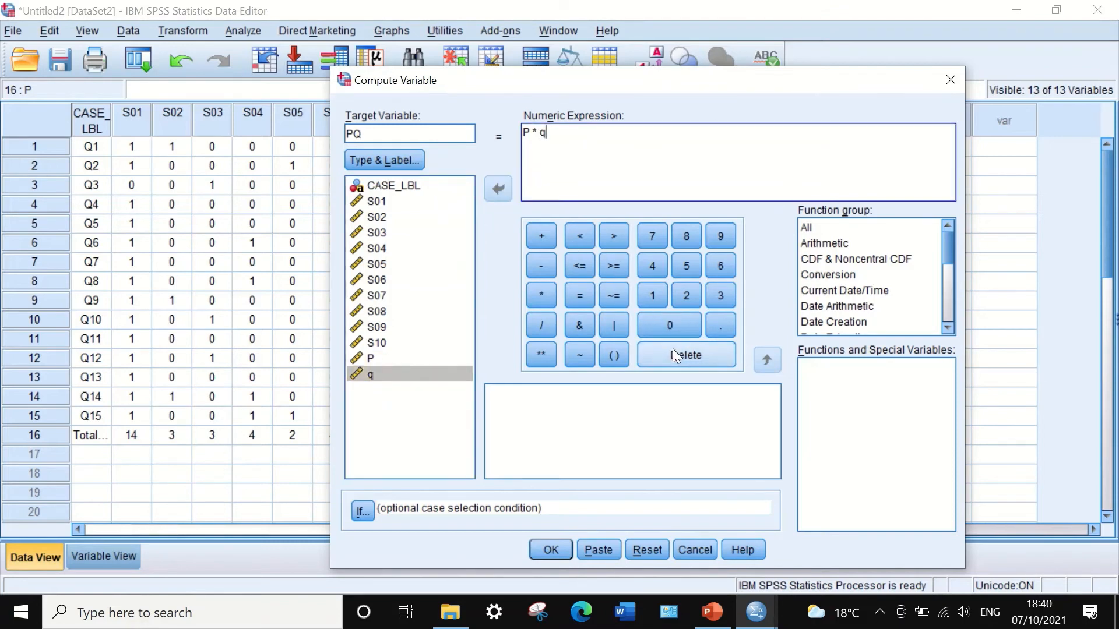
left_click(539, 547)
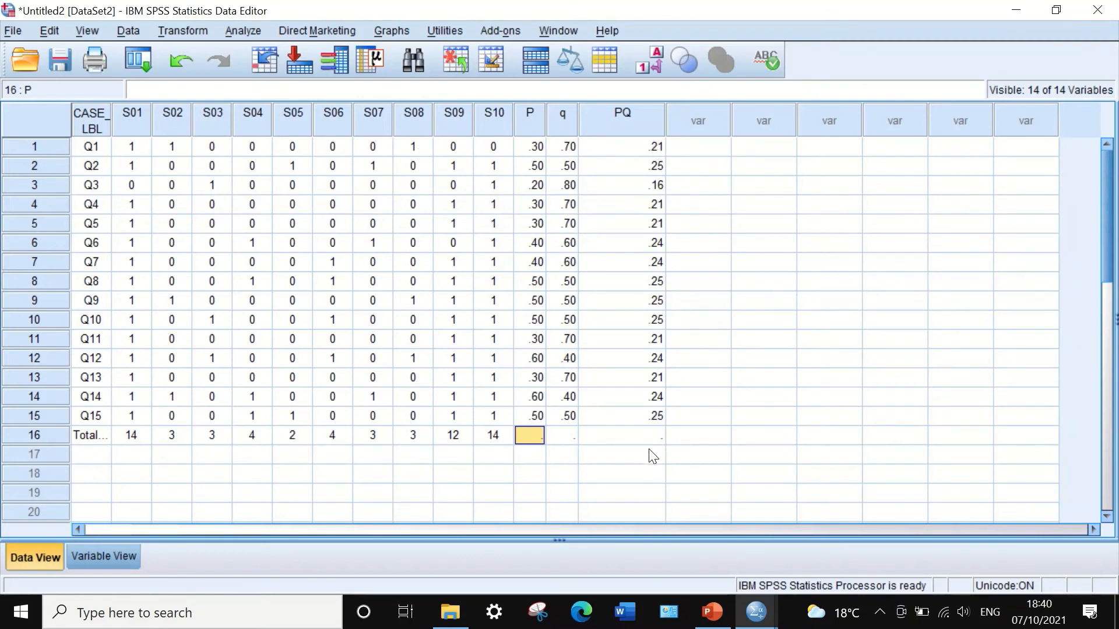
Review the KR-20 formula slide in PowerPoint, then return to the SPSS data editor.
left_click(711, 612)
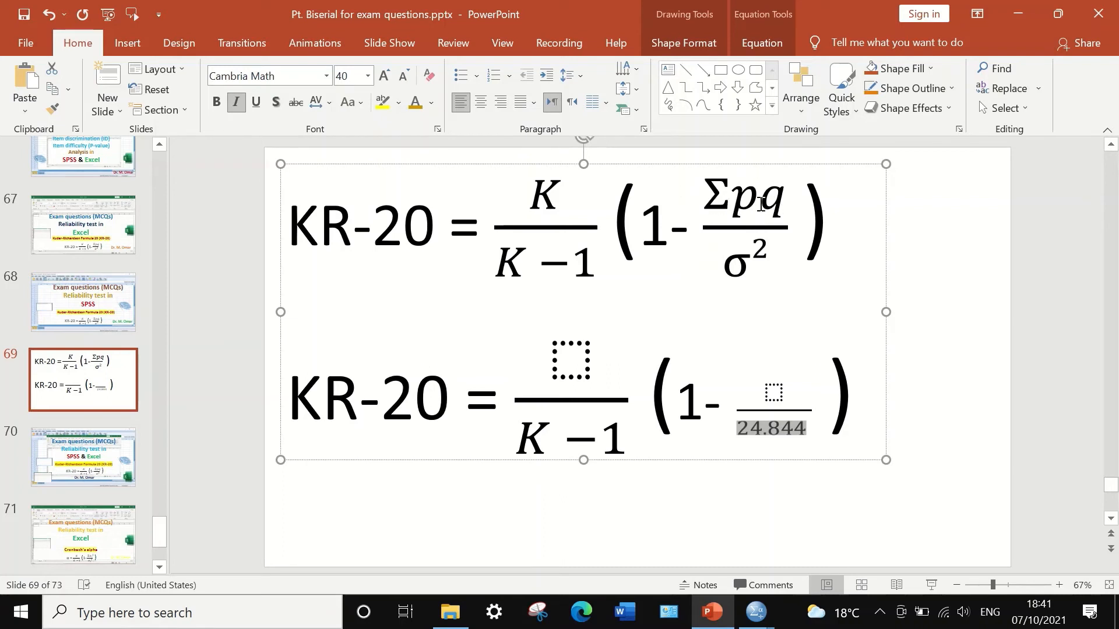
mouse_move(752, 594)
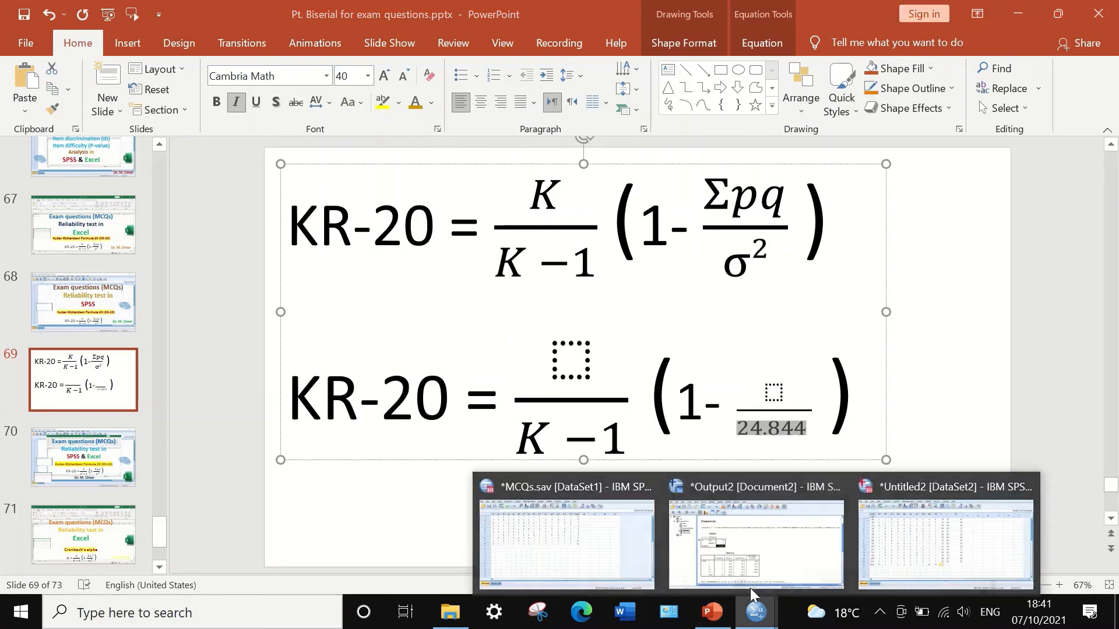
left_click(884, 536)
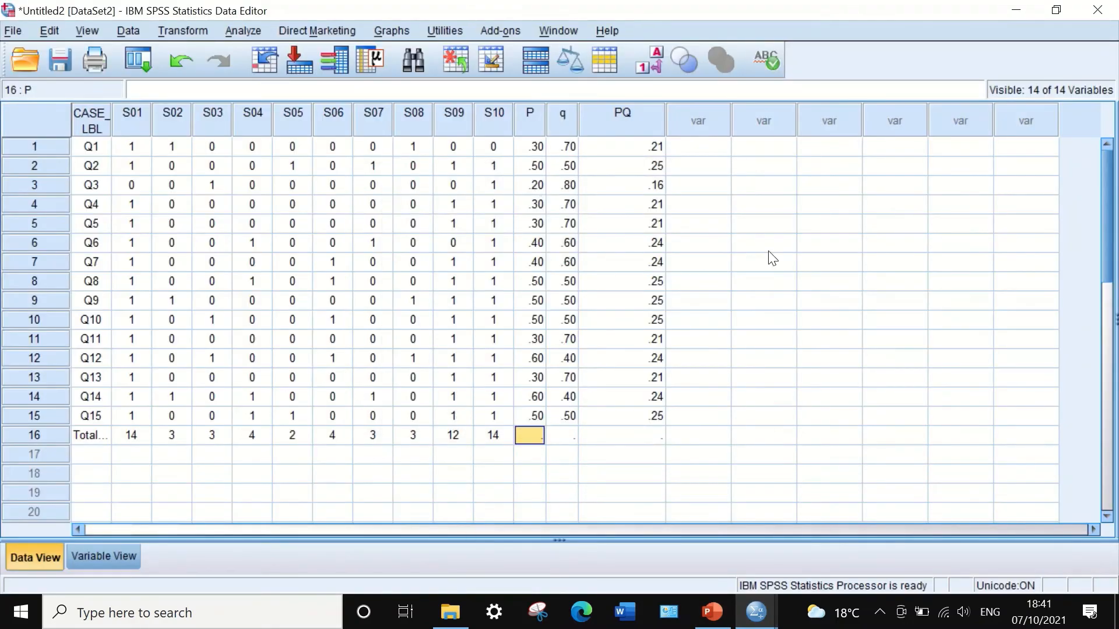
Run Frequencies on PQ with the Sum statistic and select the resulting statistics table.
left_click(236, 30)
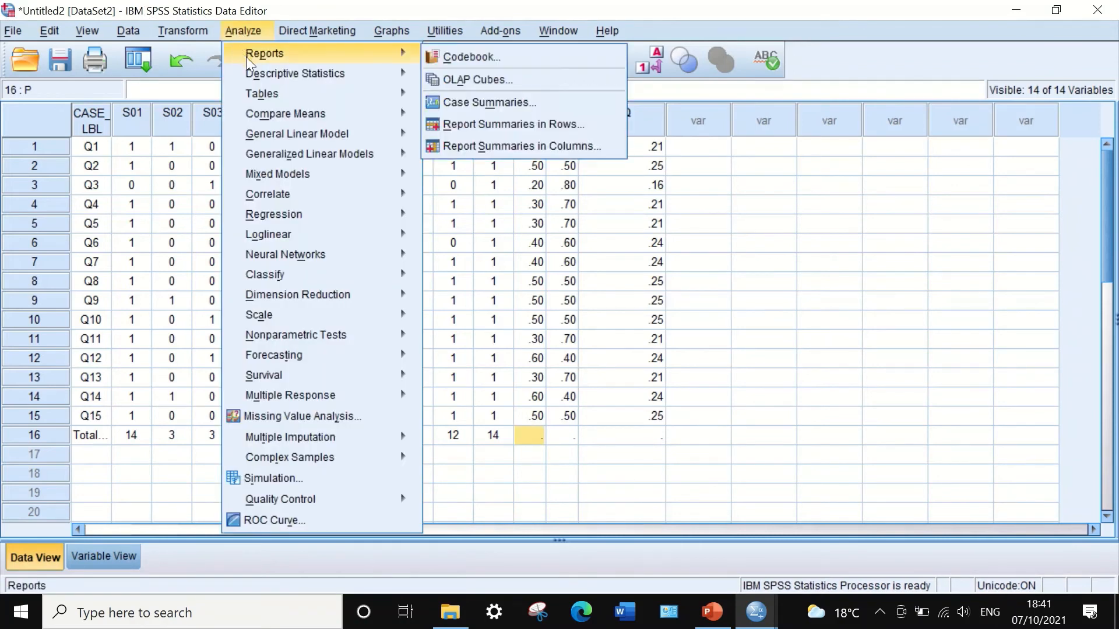
mouse_move(254, 74)
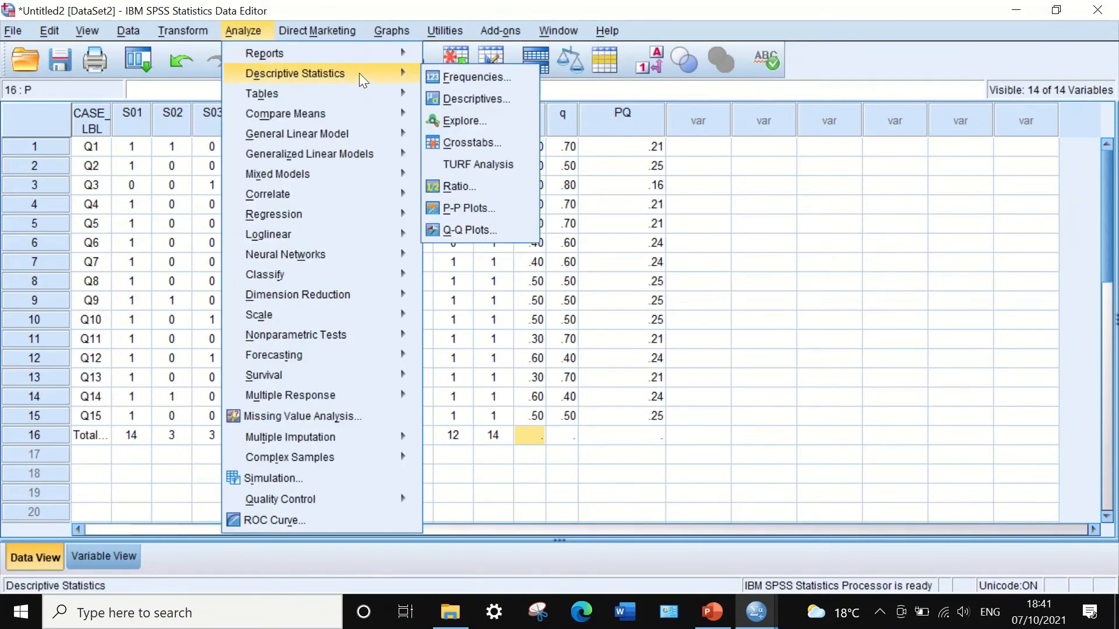
left_click(472, 77)
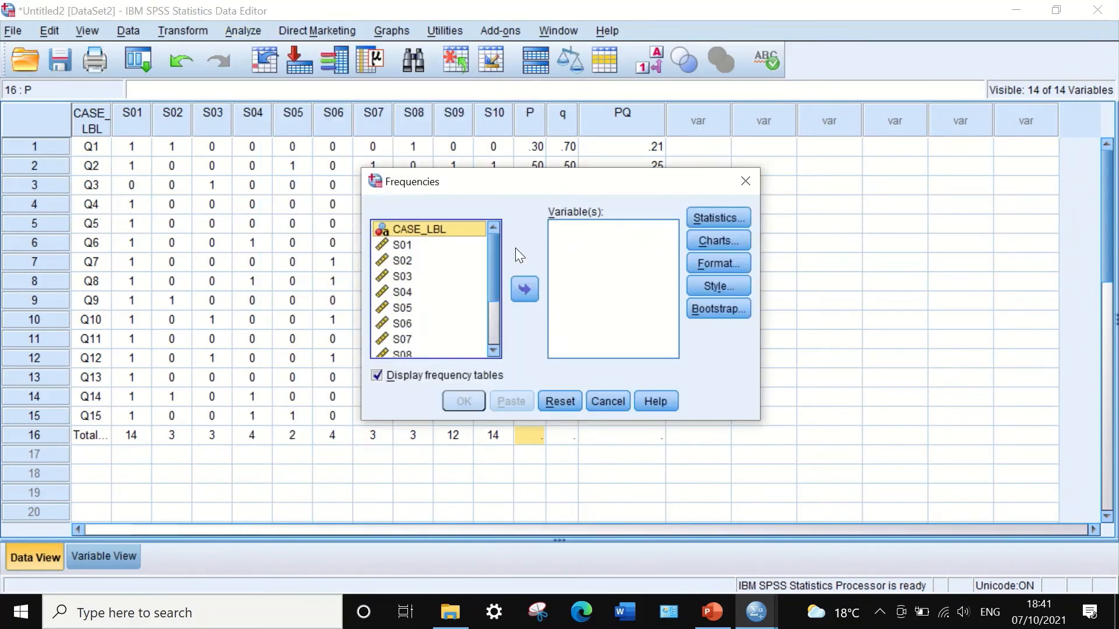
left_click_drag(496, 251, 494, 318)
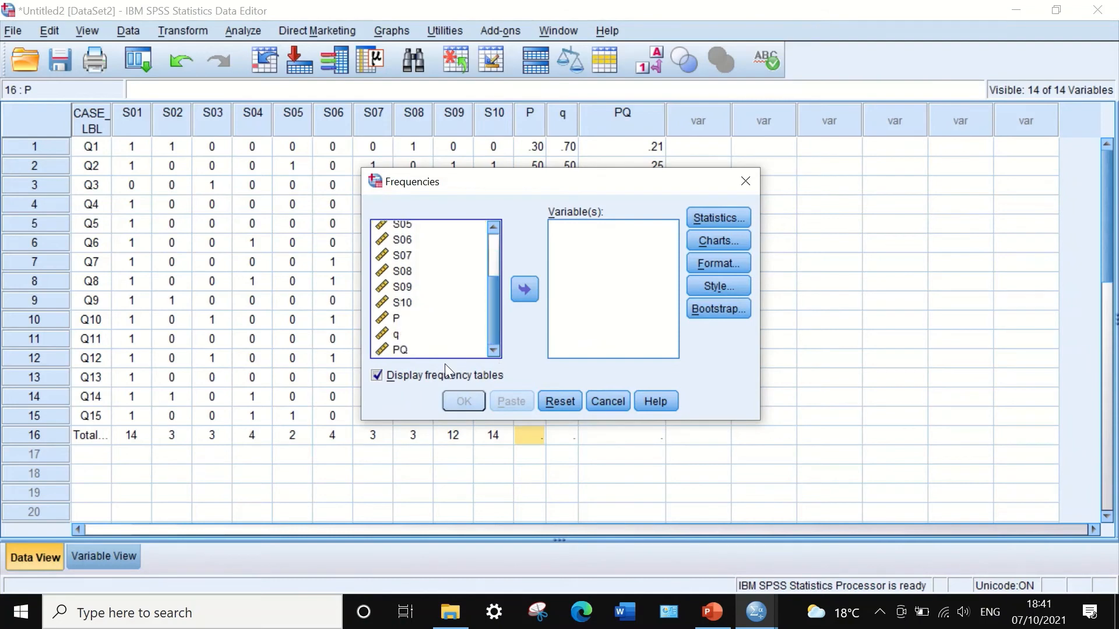
left_click(392, 351)
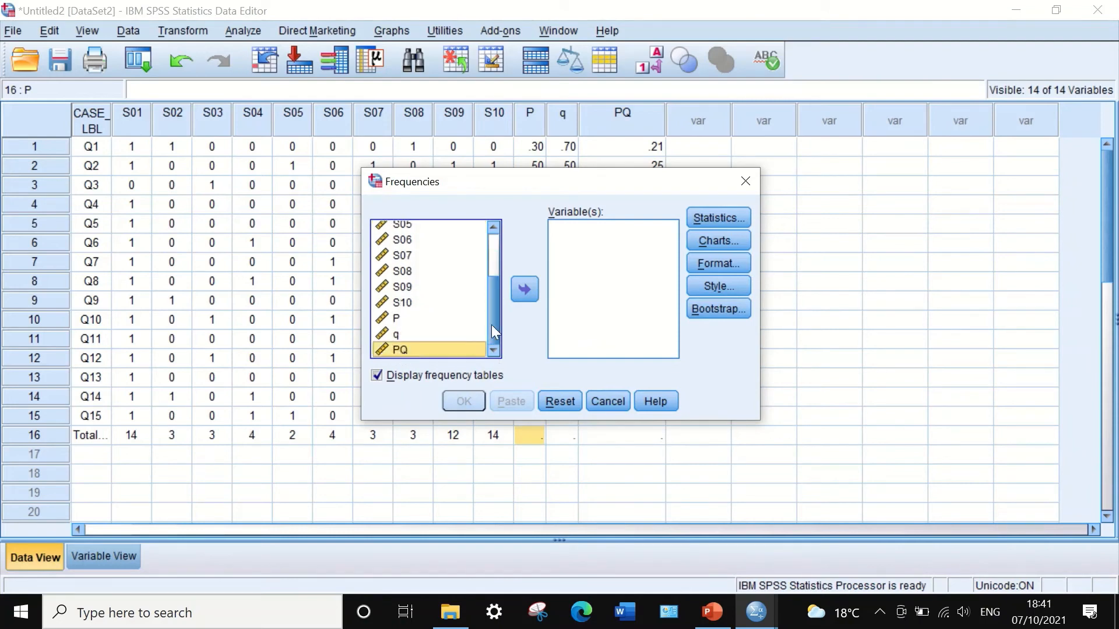
left_click(524, 289)
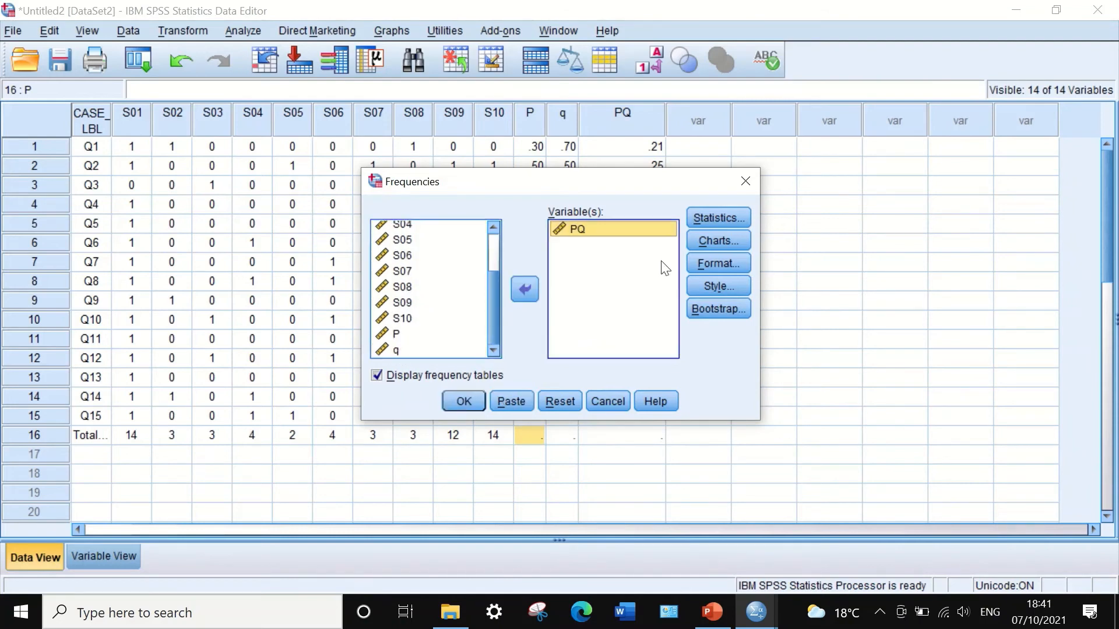
left_click(716, 217)
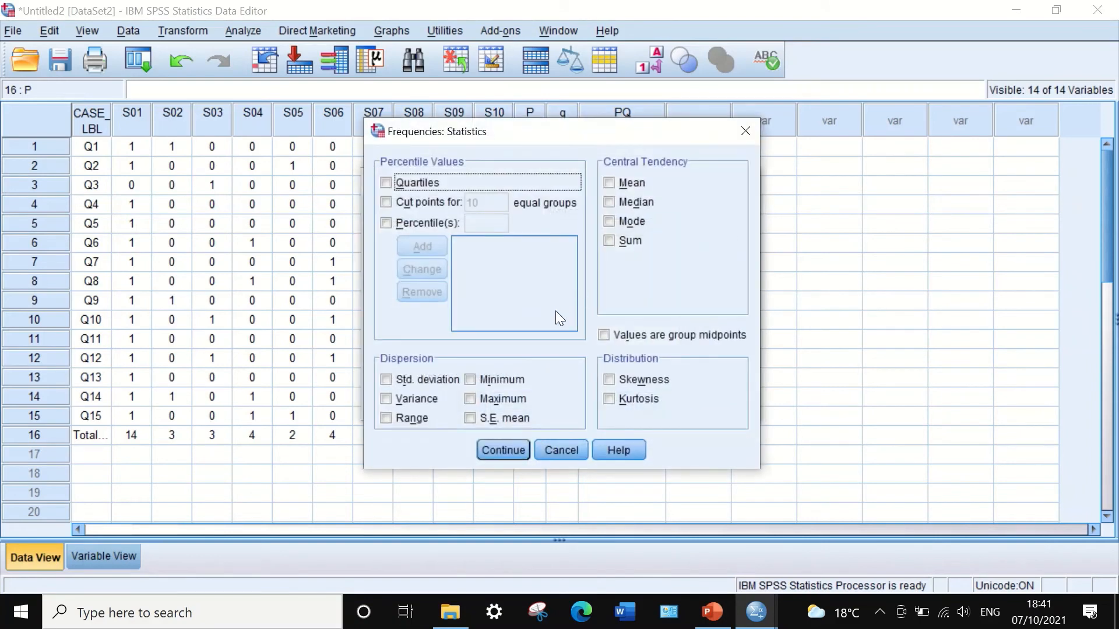
left_click(609, 240)
left_click(504, 449)
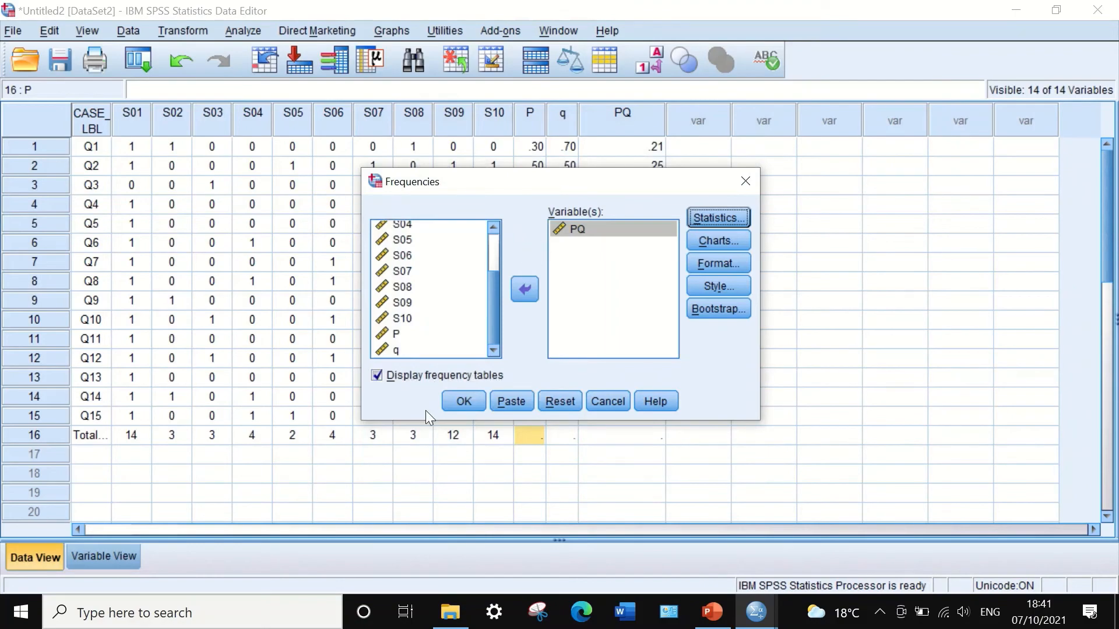
left_click(460, 399)
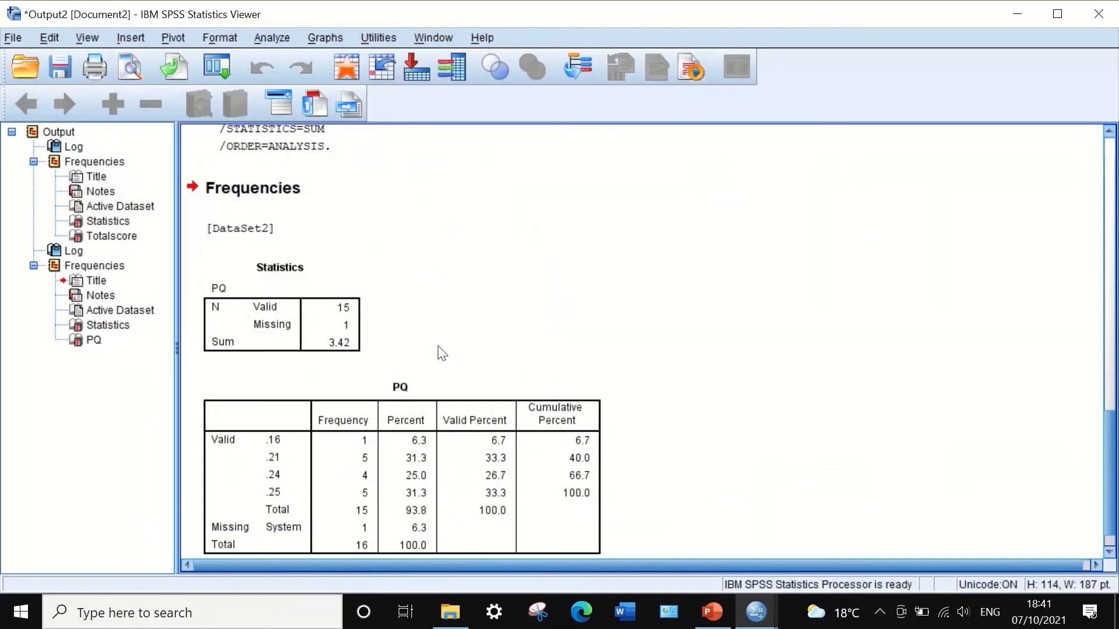
left_click(293, 316)
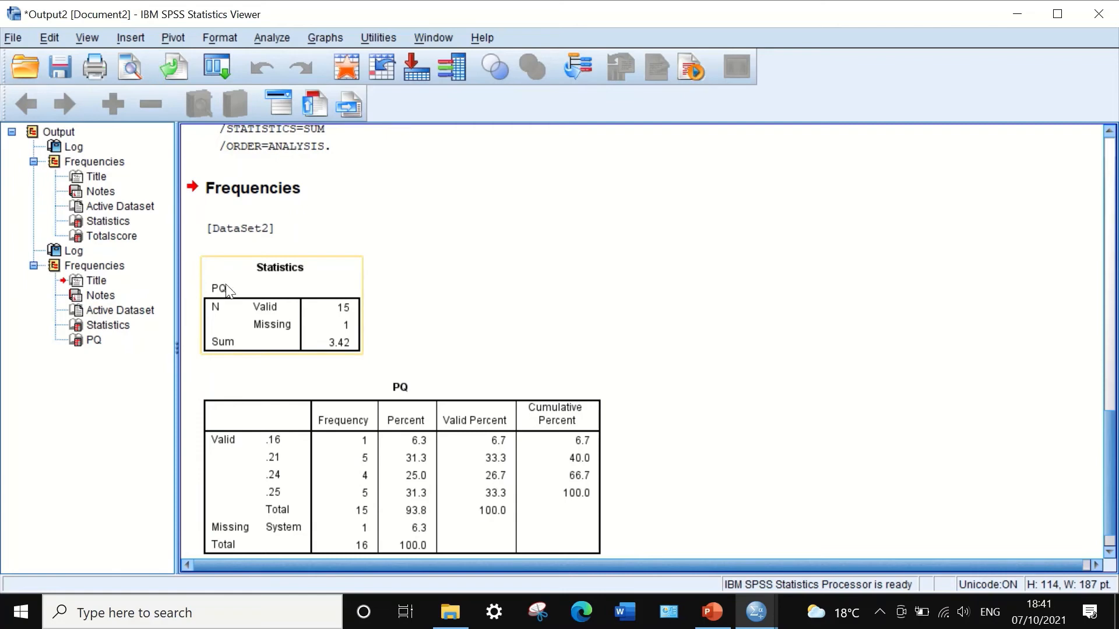
left_click(348, 353)
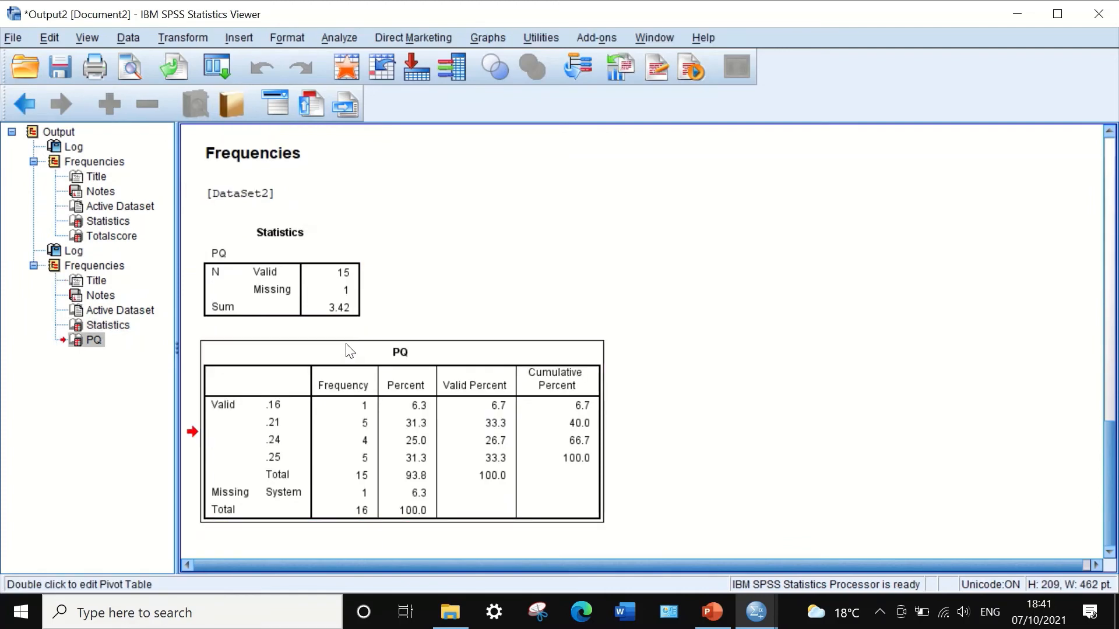
Copy the Sum value 3.42 from the PQ statistics table.
left_click(342, 310)
double_click(338, 312)
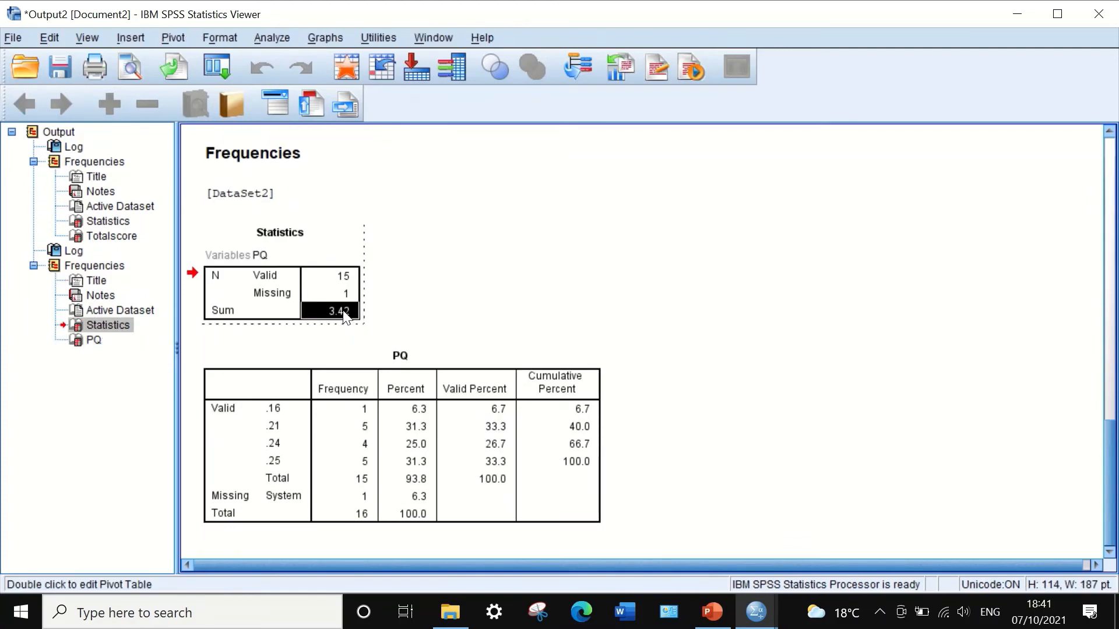
right_click(338, 311)
left_click(349, 310)
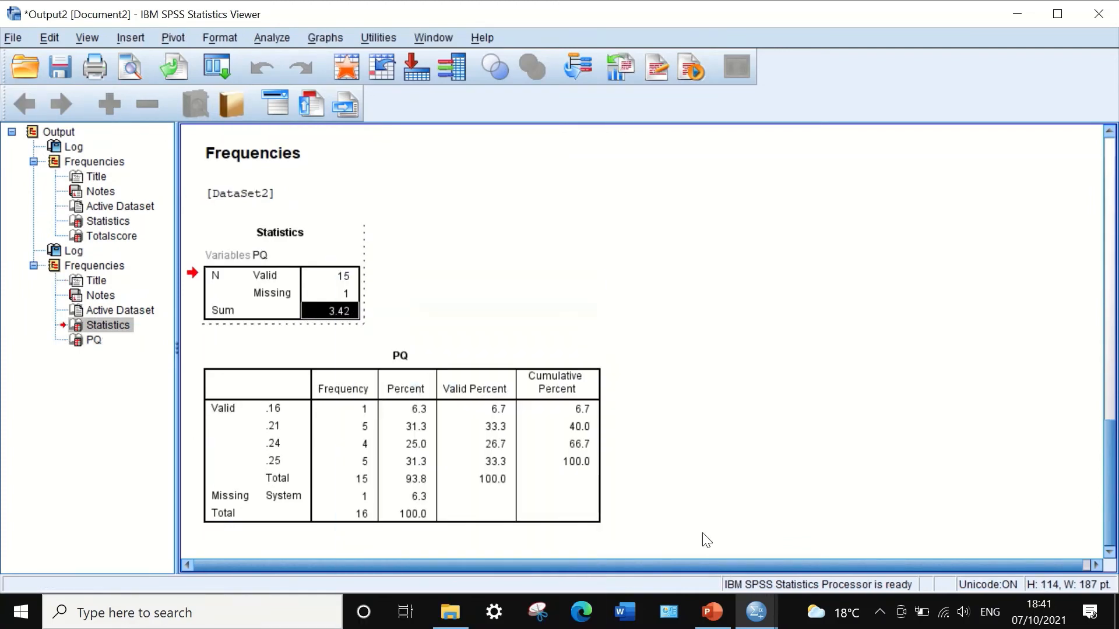
Switch to PowerPoint and paste the Σpq value into the numerator of the second KR-20 formula's fraction.
left_click(718, 600)
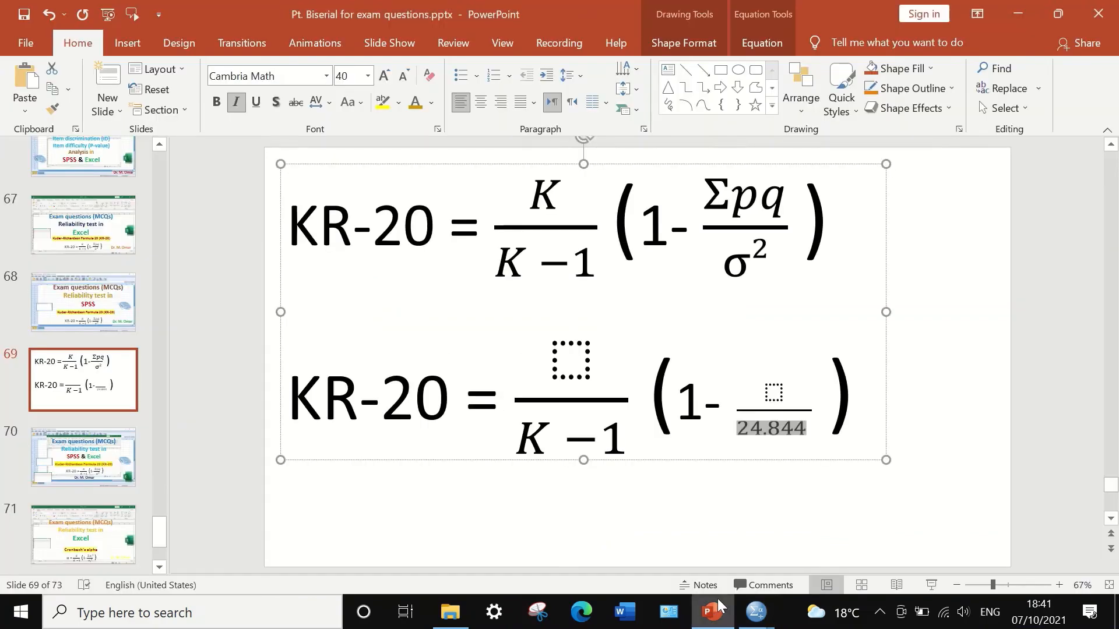
left_click(774, 391)
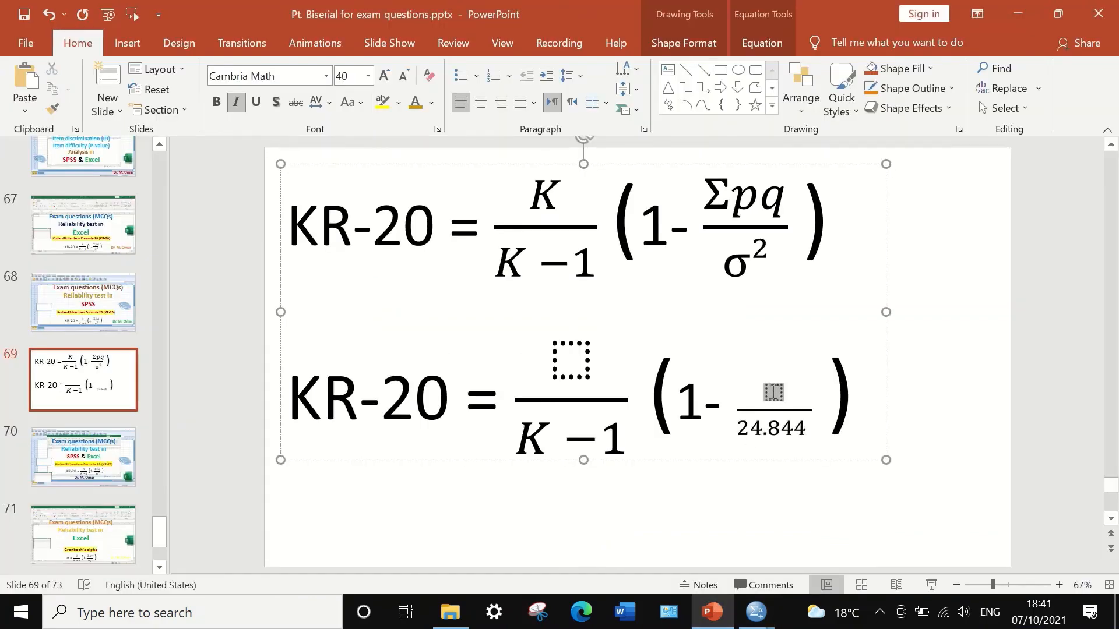
right_click(772, 391)
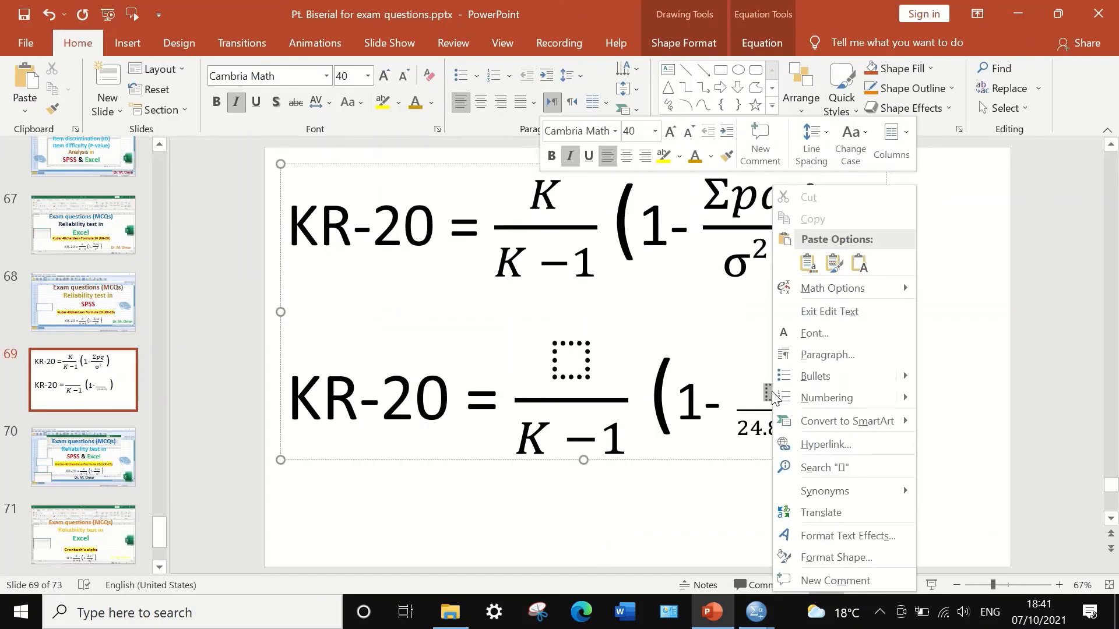
left_click(860, 264)
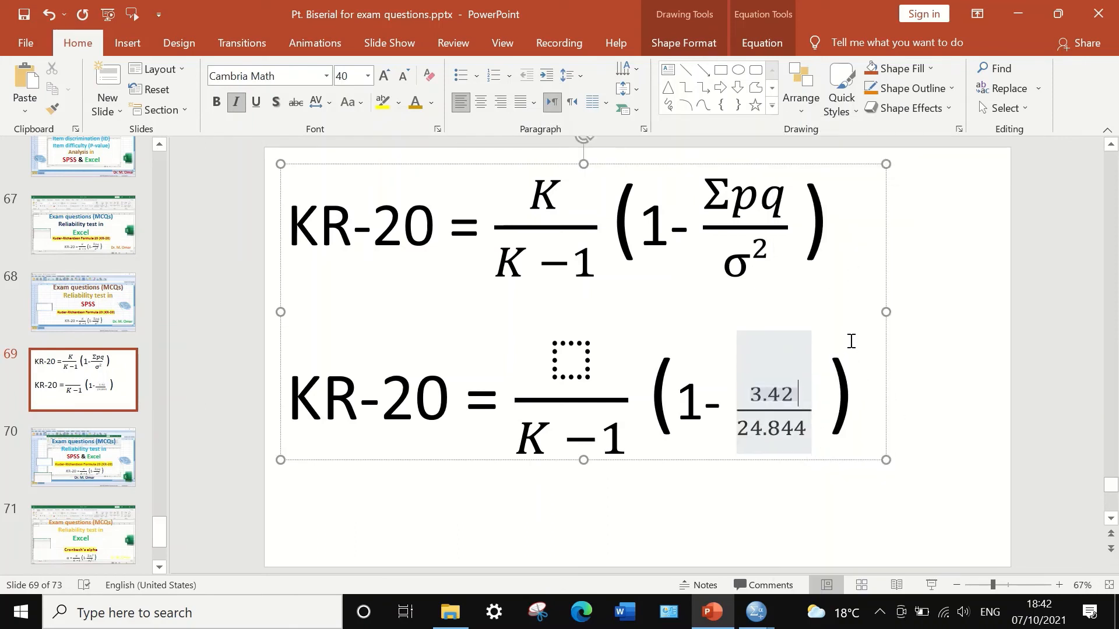
left_click(854, 341)
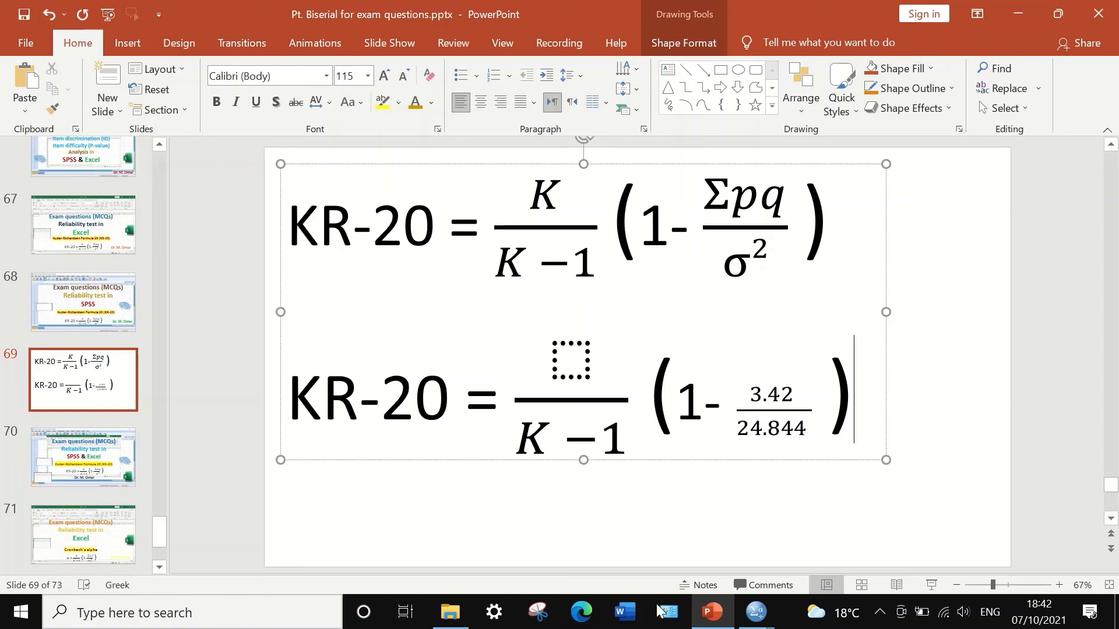
Return to SPSS, bring up the data editor, then switch toward the output viewer window.
mouse_move(755, 612)
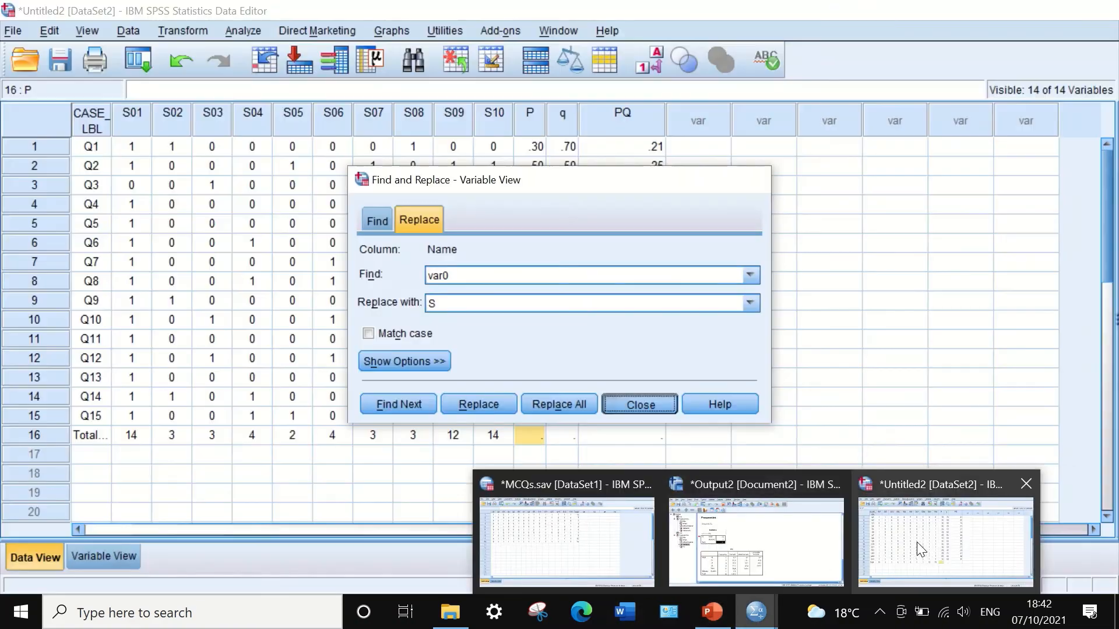
left_click(917, 542)
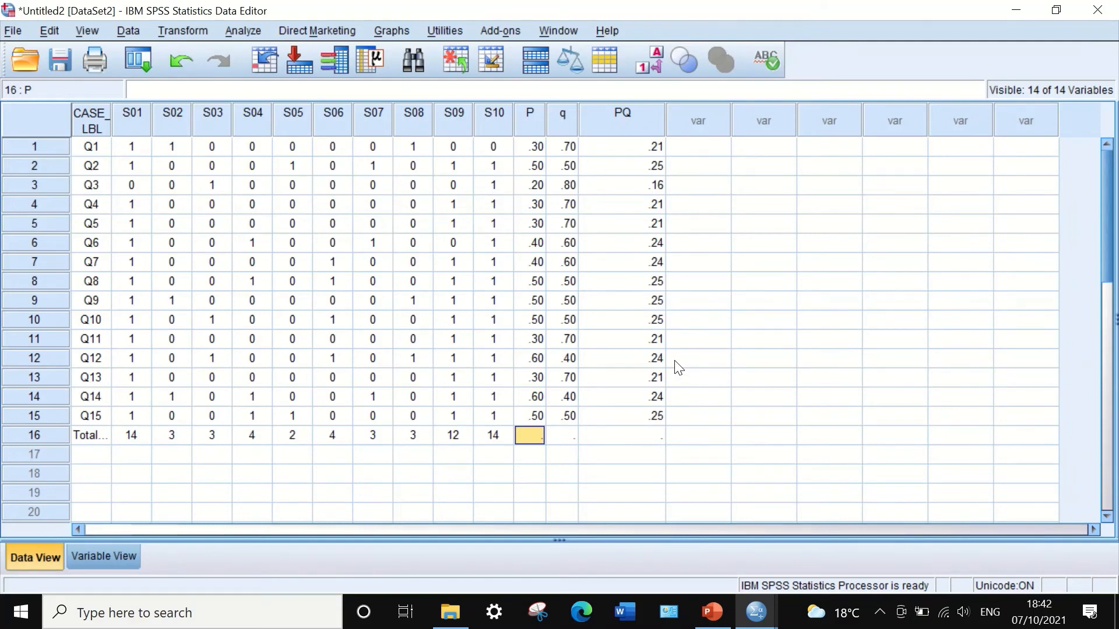
left_click(755, 613)
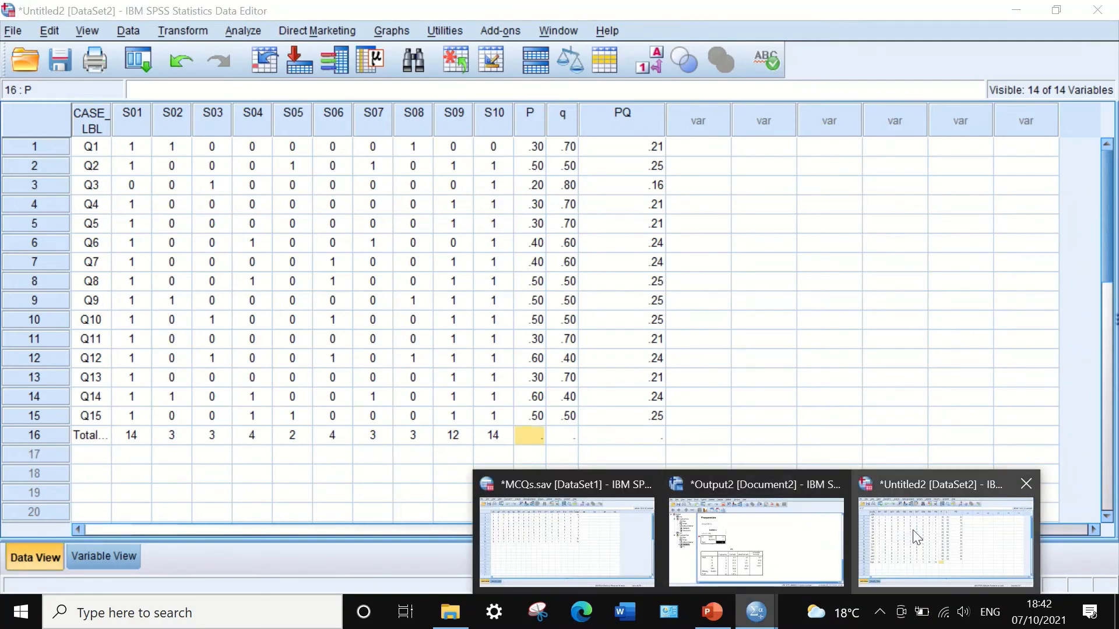
mouse_move(789, 551)
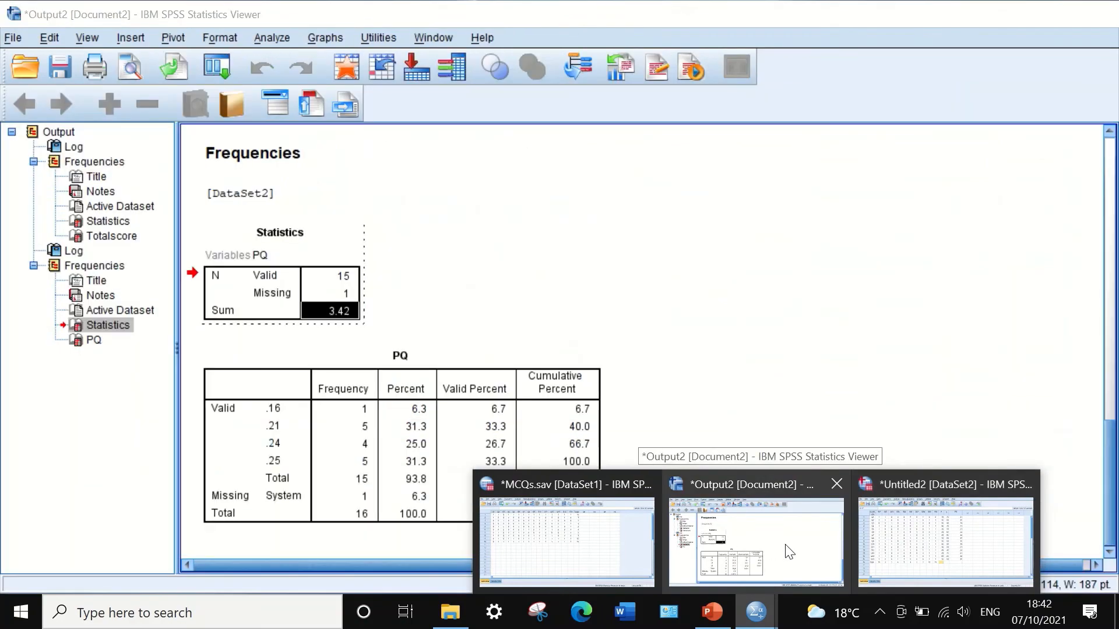